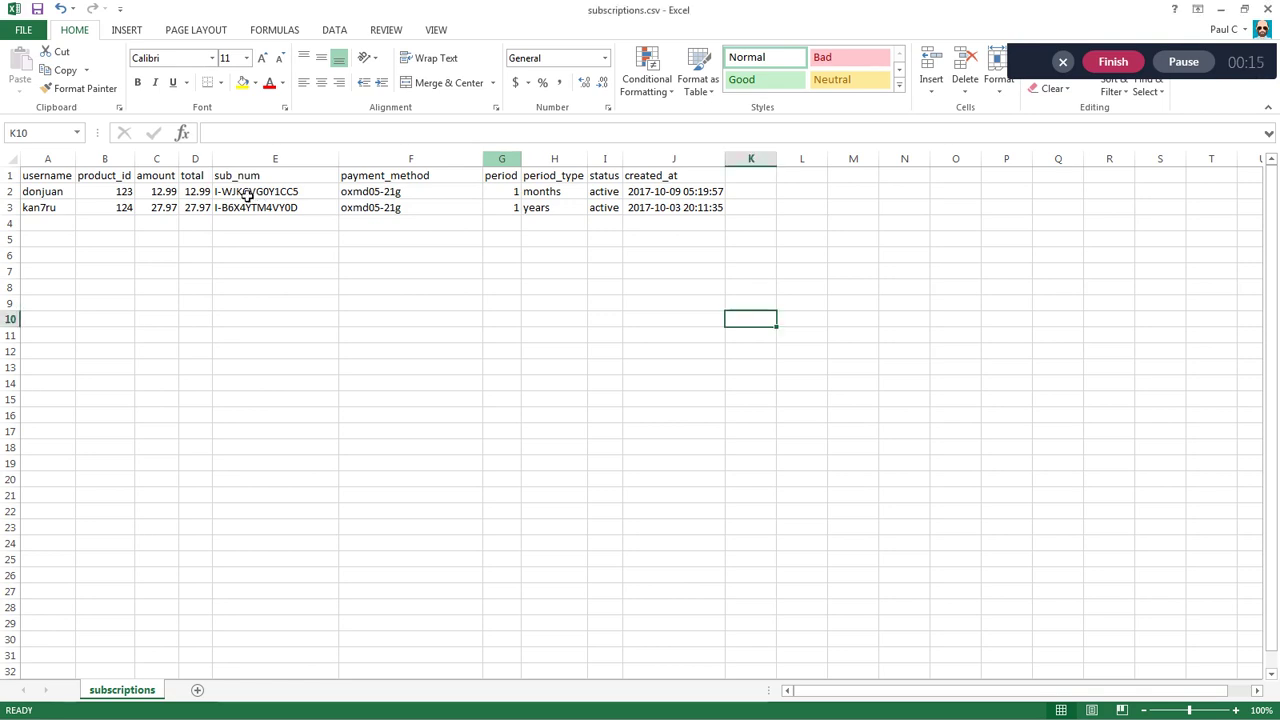
Step: Examine the sub_num and username values of the two subscription rows
left_click(250, 194)
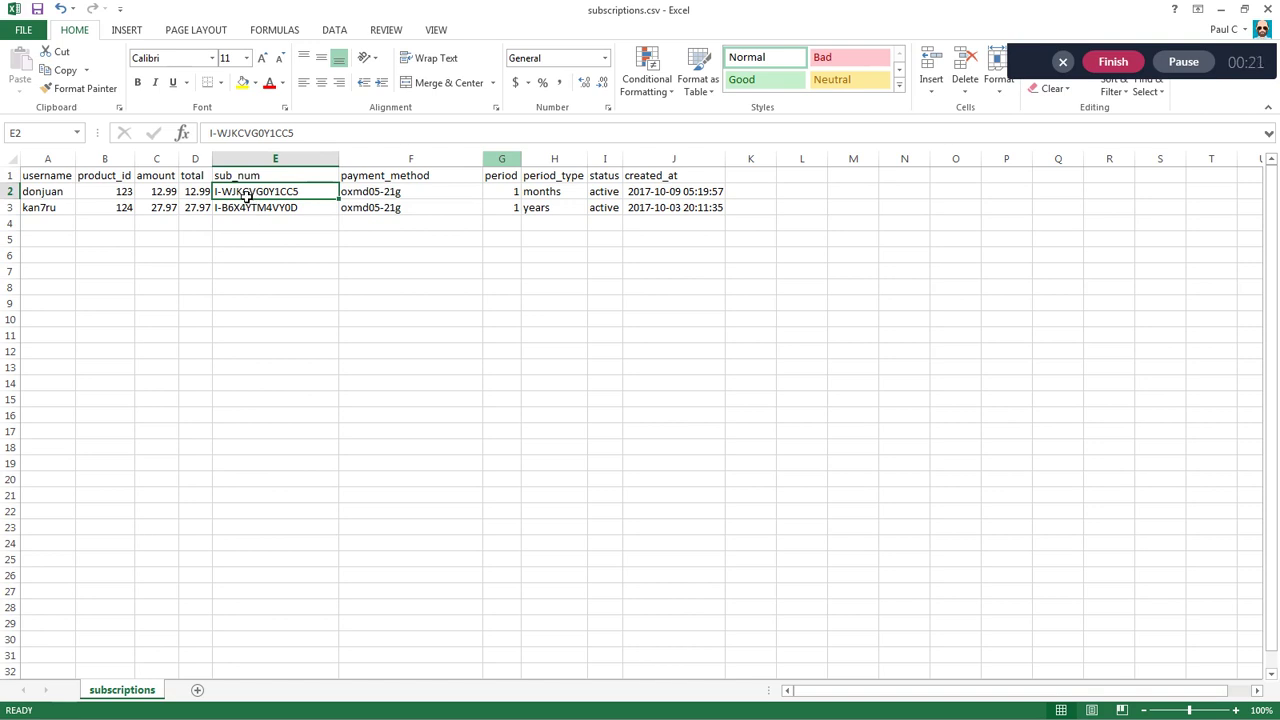
left_click_drag(242, 197, 243, 211)
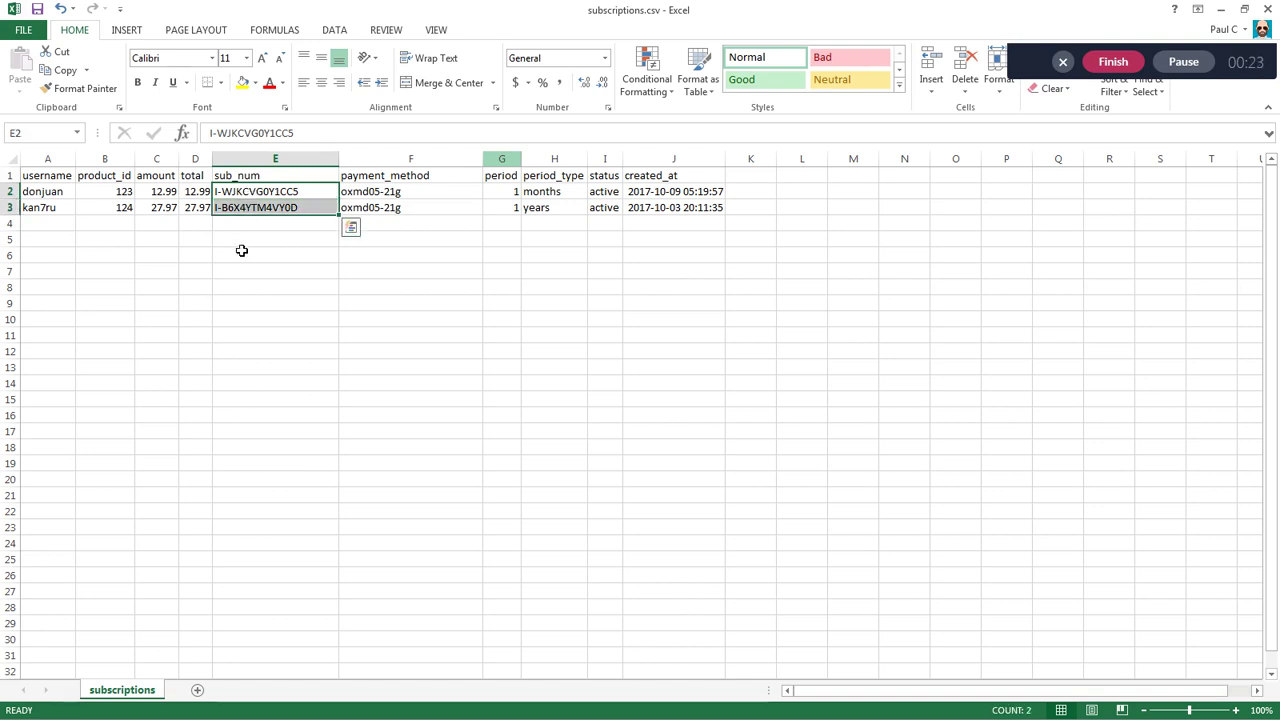
left_click(243, 245)
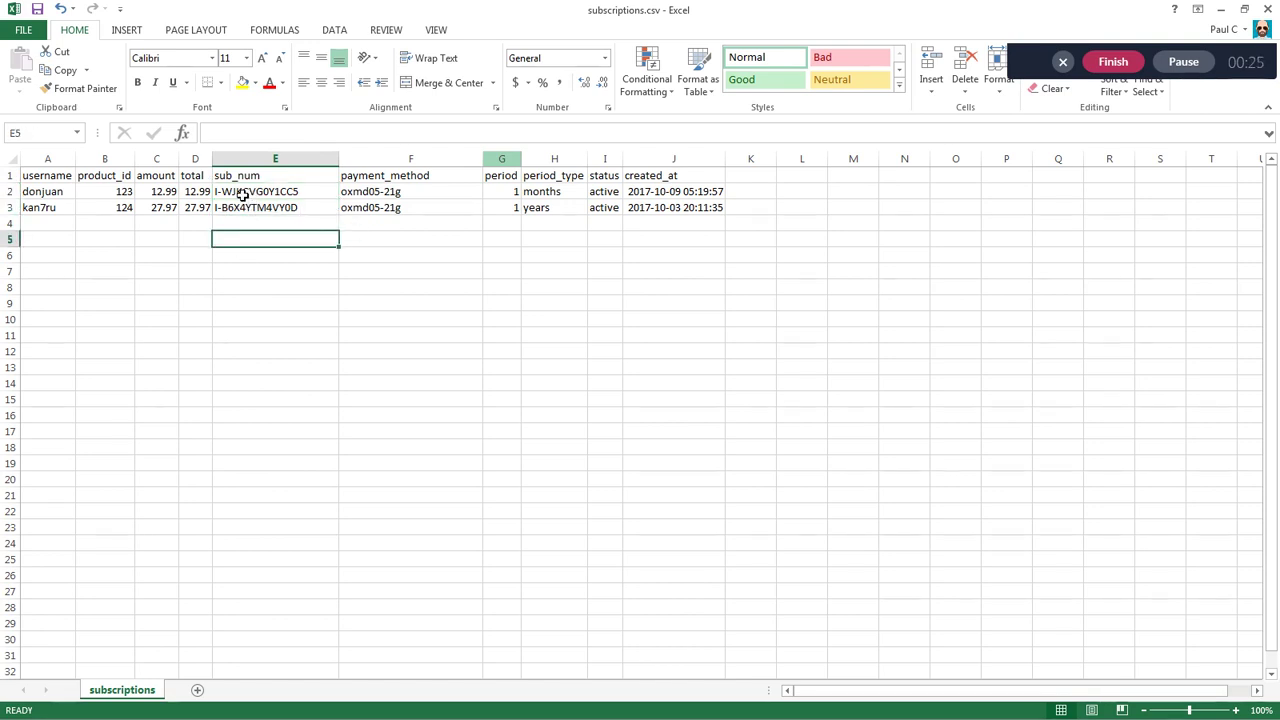
left_click(242, 196)
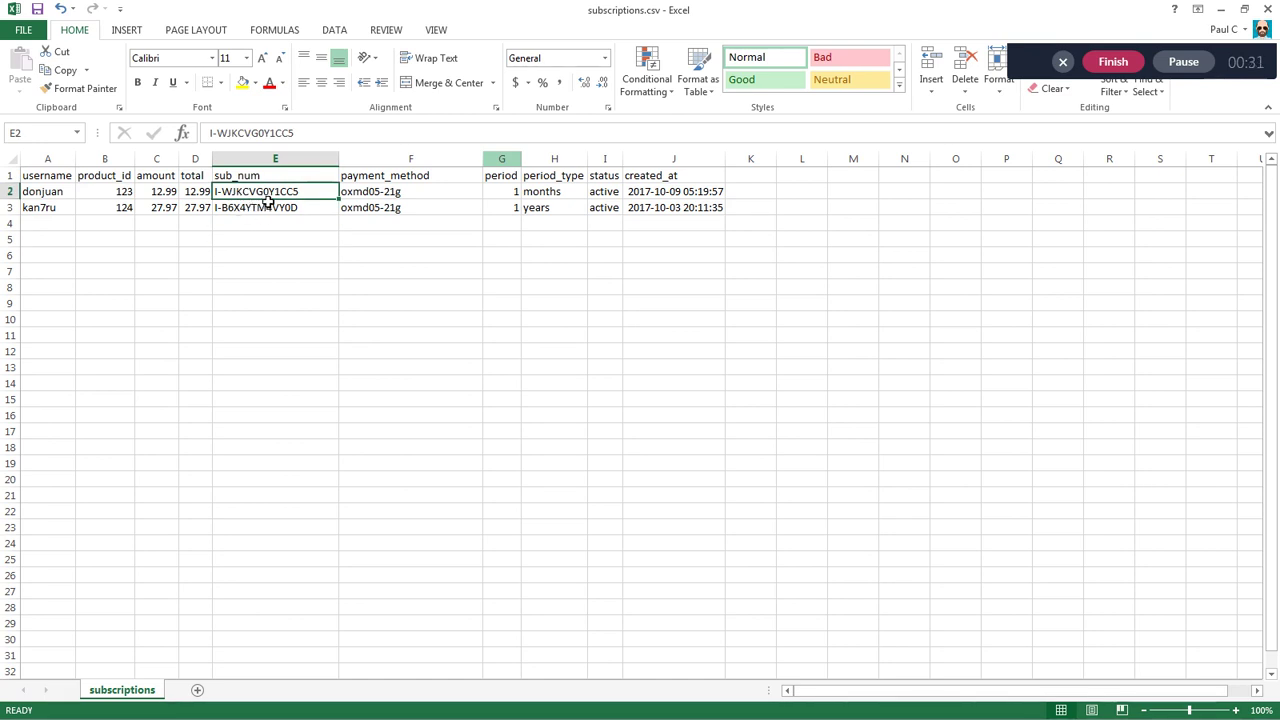
left_click(268, 212)
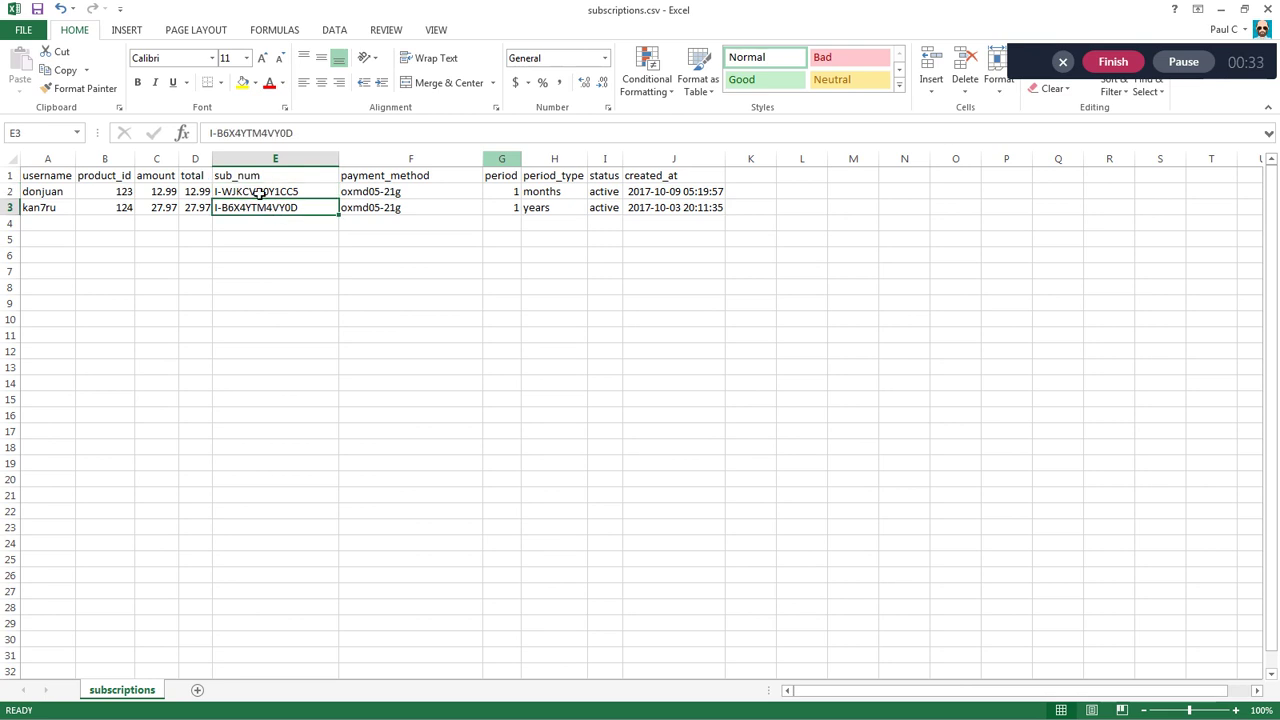
left_click(257, 192)
left_click(246, 209)
left_click_drag(51, 193, 52, 209)
left_click(59, 229)
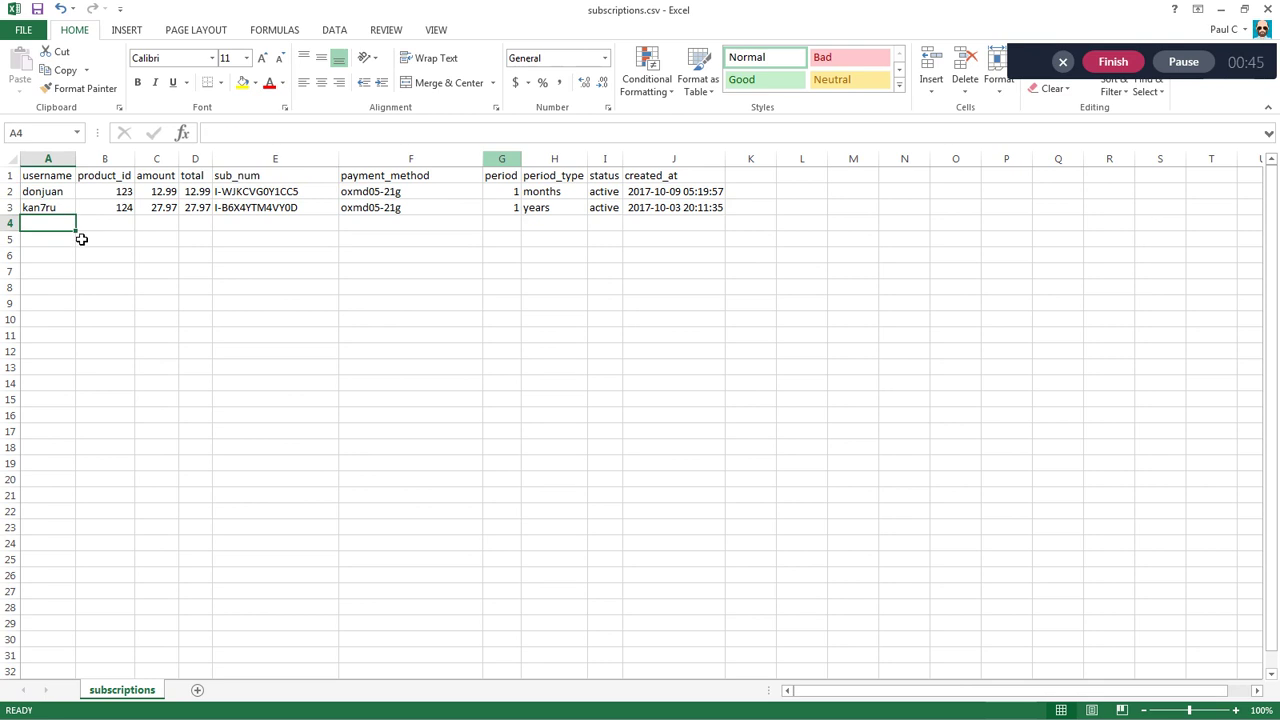
Step: Change the username column header in cell A1 to "email"
left_click(46, 175)
double_click(46, 176)
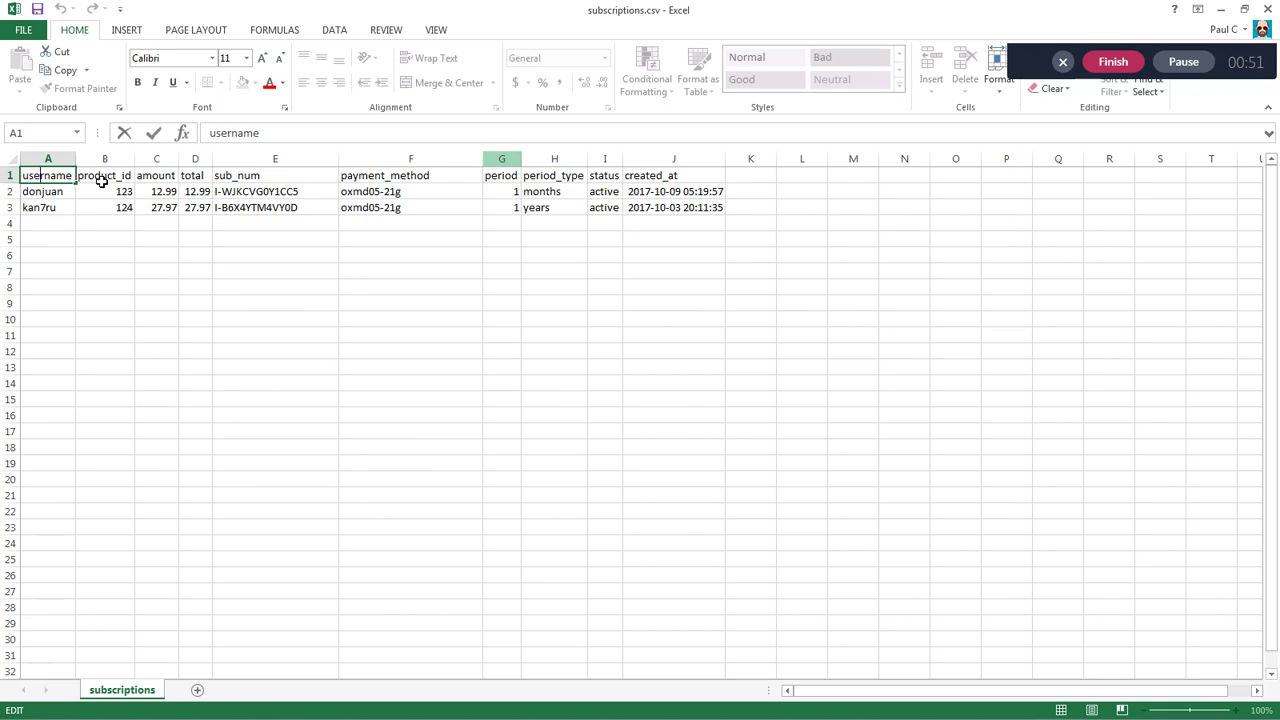
key("BackSpace")
key("BackSpace")
key("BackSpace")
key("Delete")
key("Delete")
key("Delete")
key("Delete")
key("Delete")
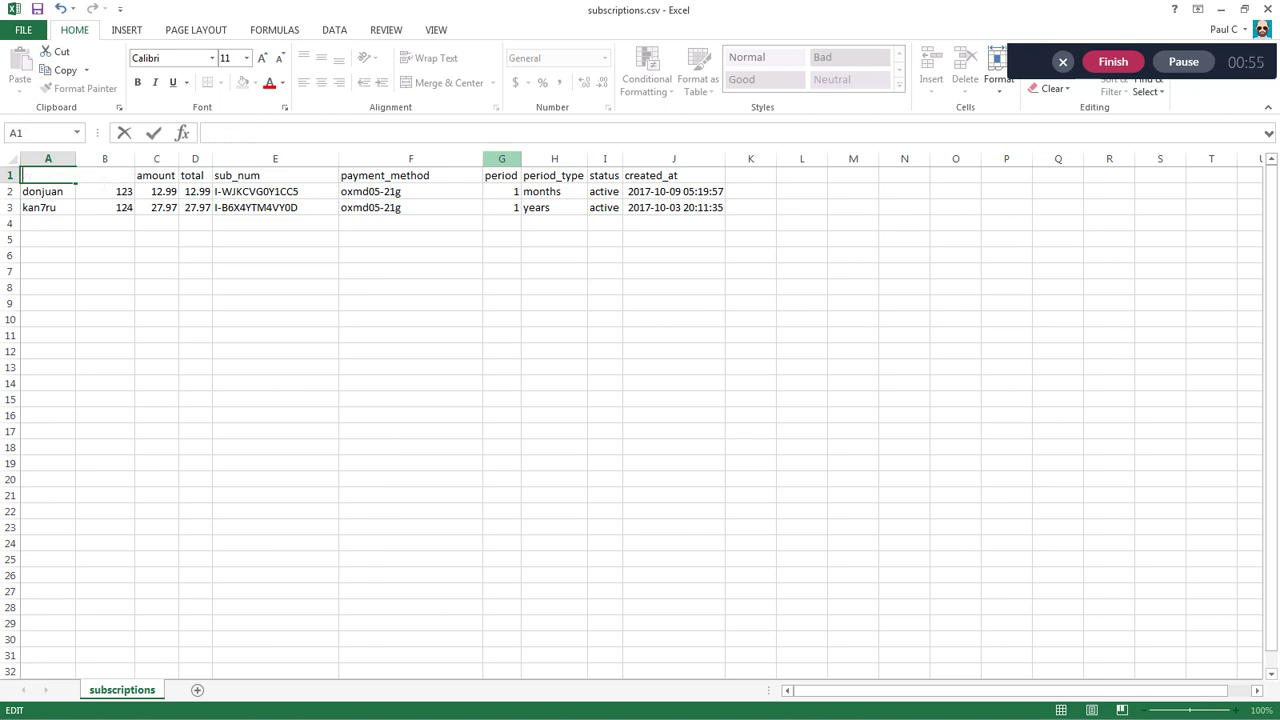
type("email")
key("Return")
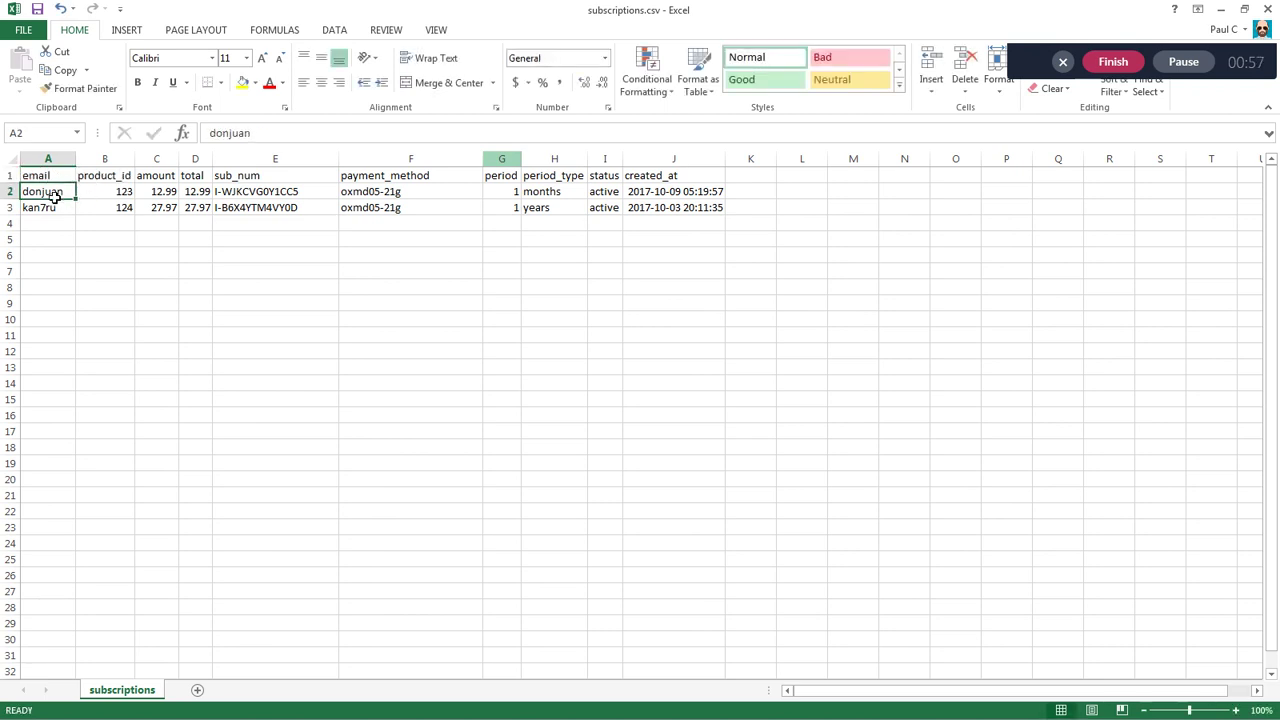
Step: Set the column header in cell A1 back to "username"
left_click_drag(57, 191, 51, 206)
left_click(56, 180)
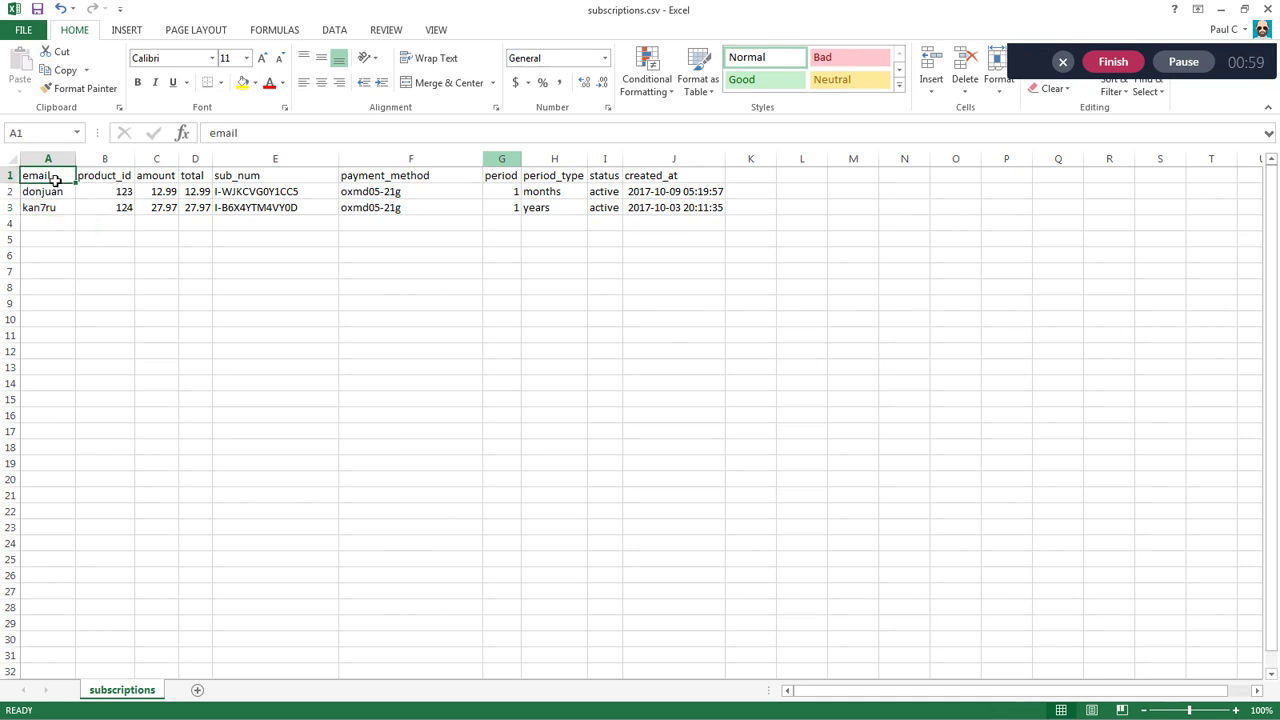
type("username")
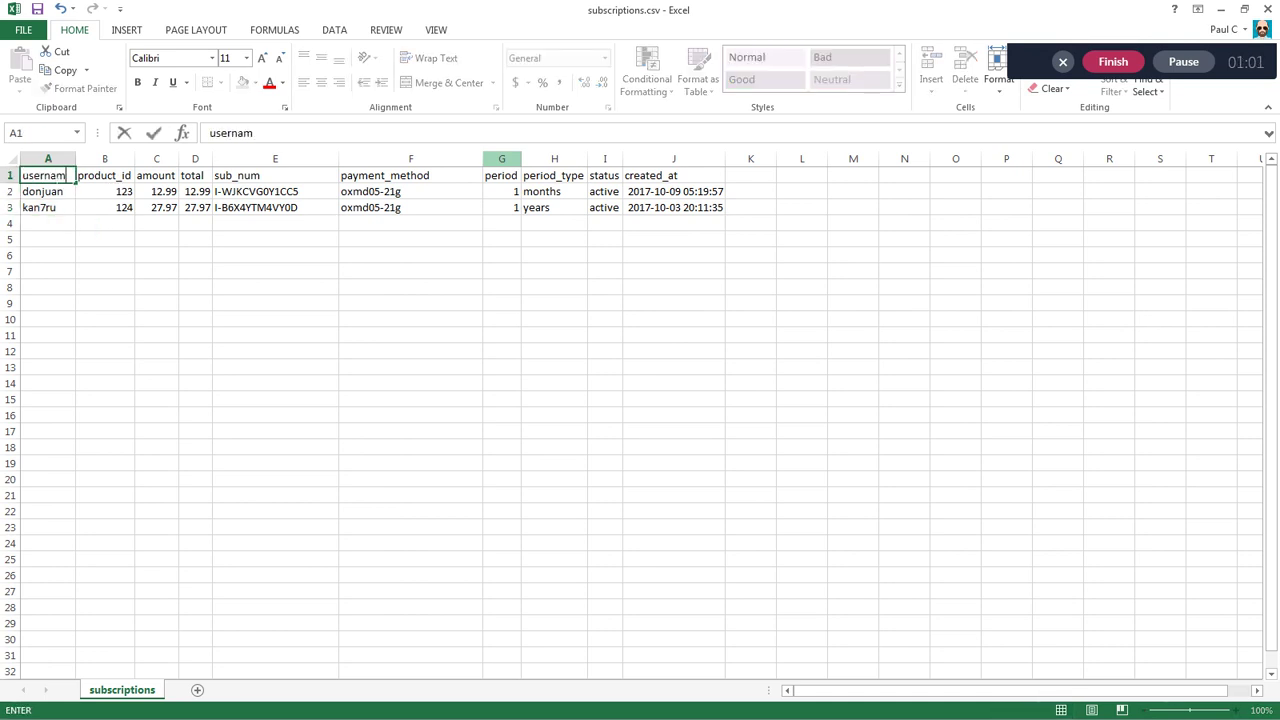
key("Return")
Step: Check the product_id column against the post ID in the 14 Day Trial membership's edit address in the browser, returning to Excel
left_click(115, 179)
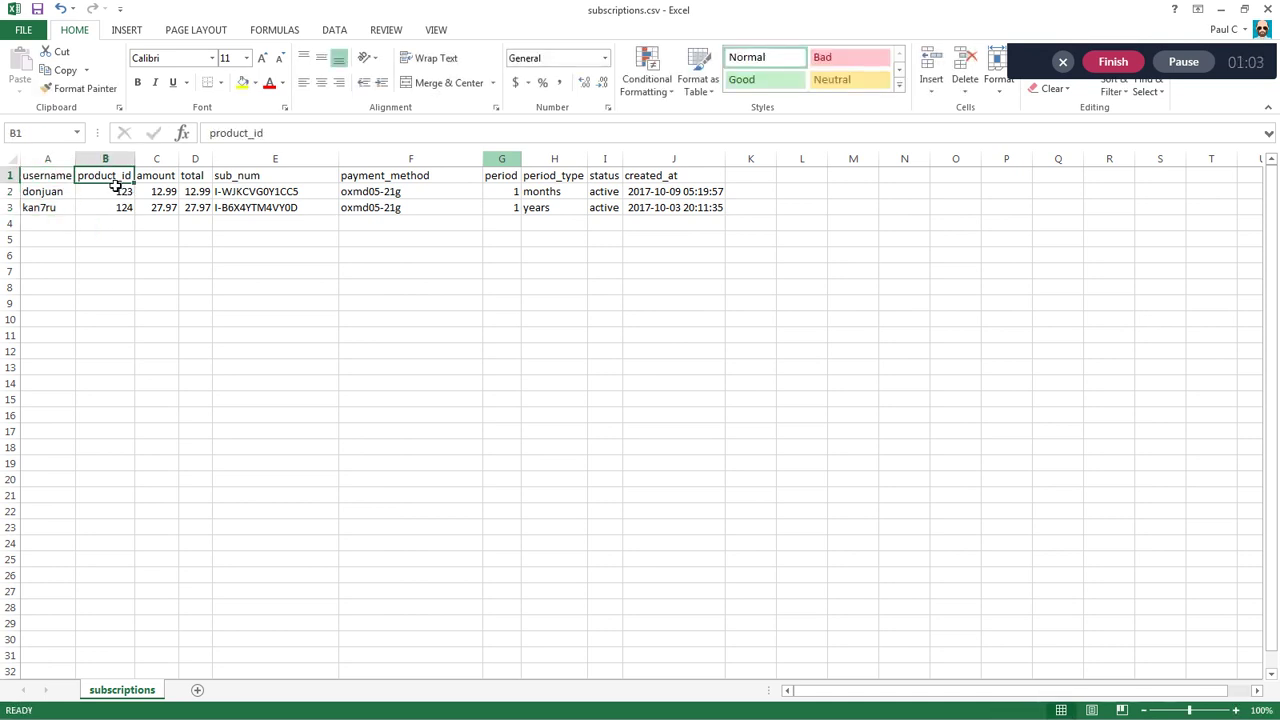
left_click_drag(103, 197, 106, 211)
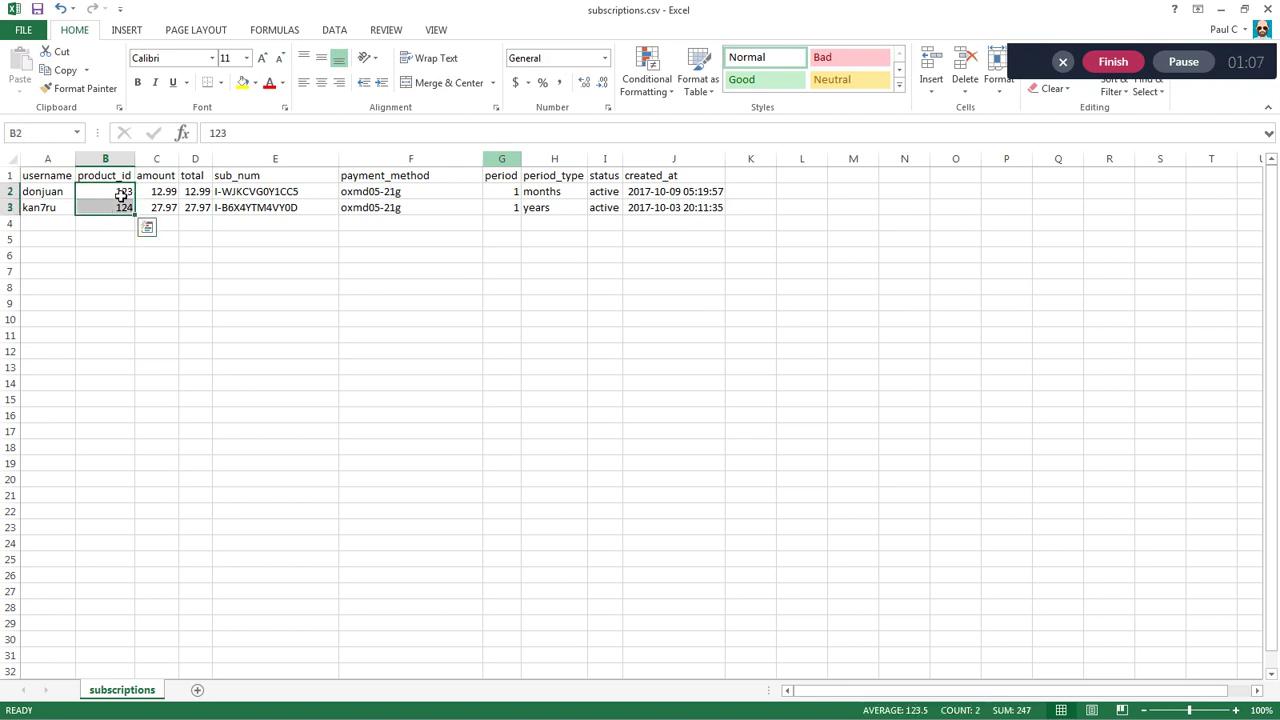
key("alt+Tab")
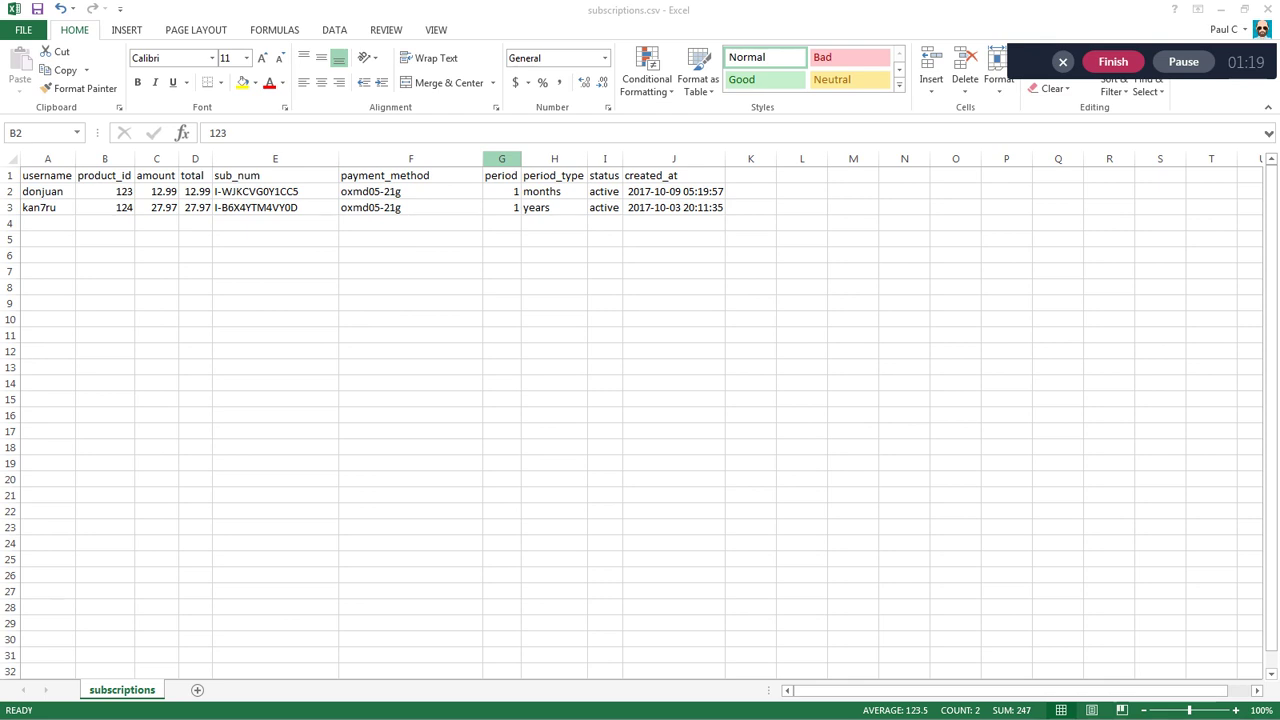
key("alt+Tab")
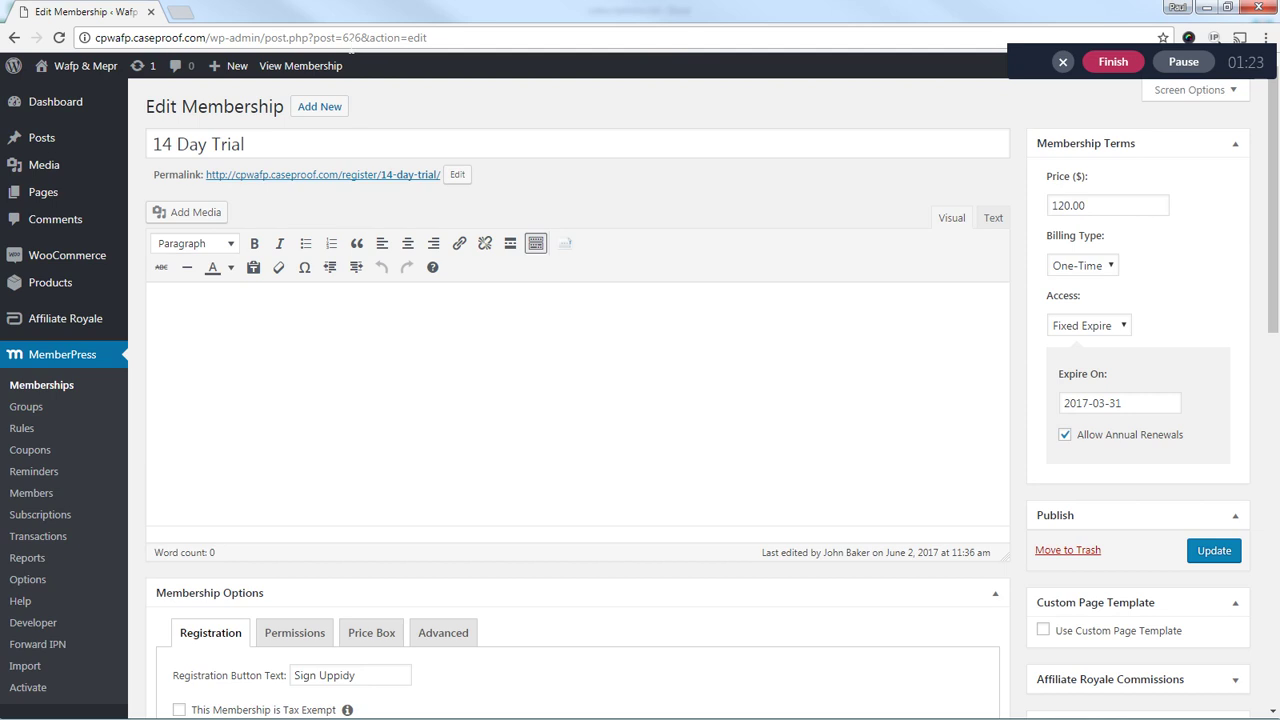
double_click(353, 37)
key("alt+Tab")
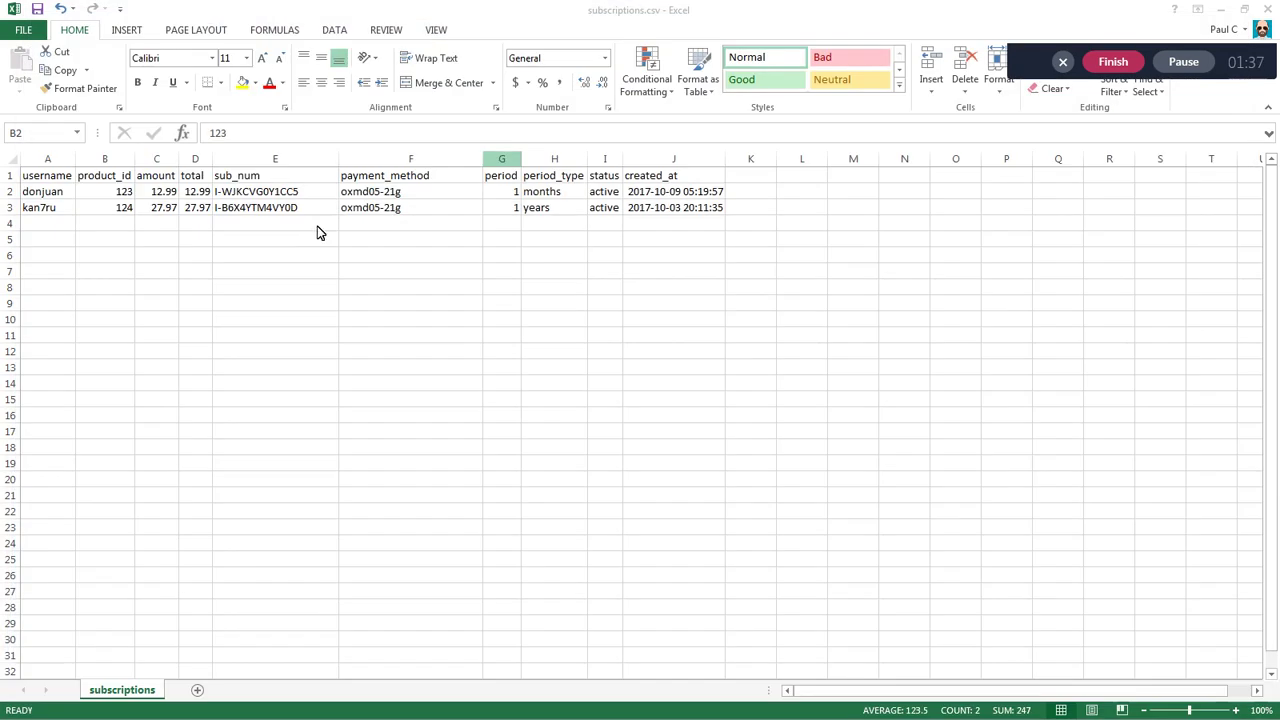
Step: Review both product_id values and compare the first subscription's amount with its total
left_click(122, 195)
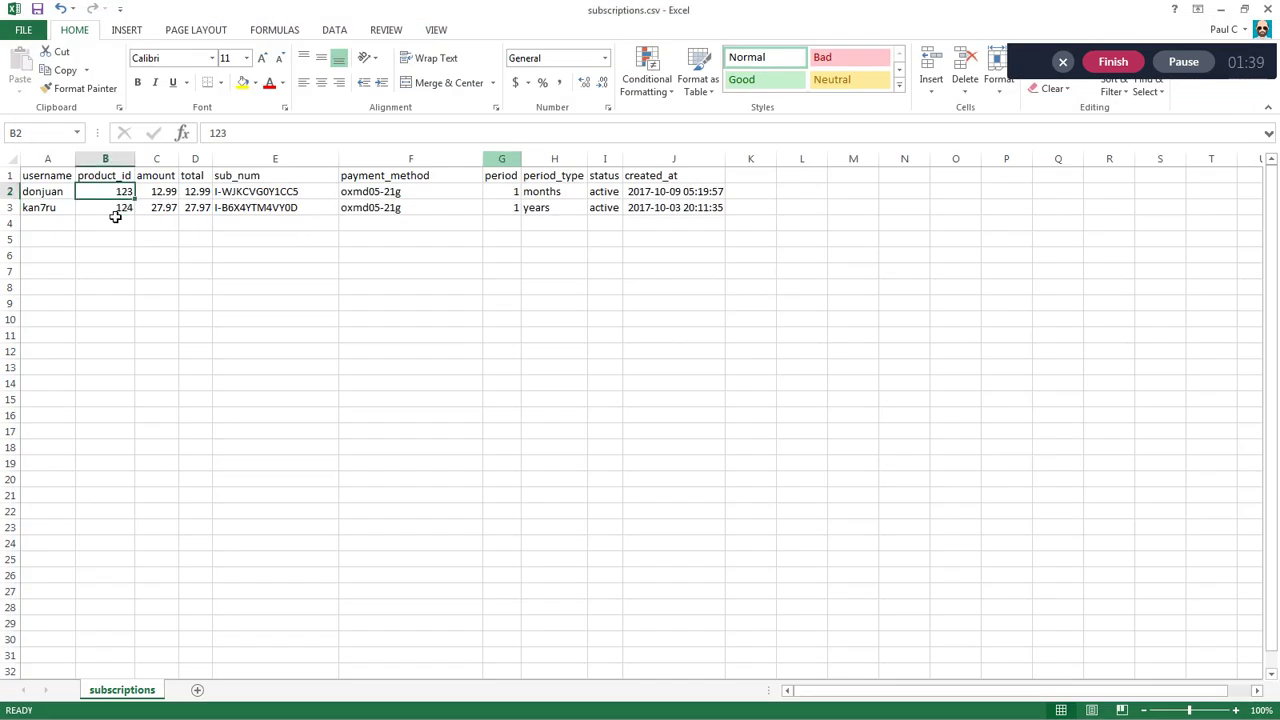
left_click(114, 209)
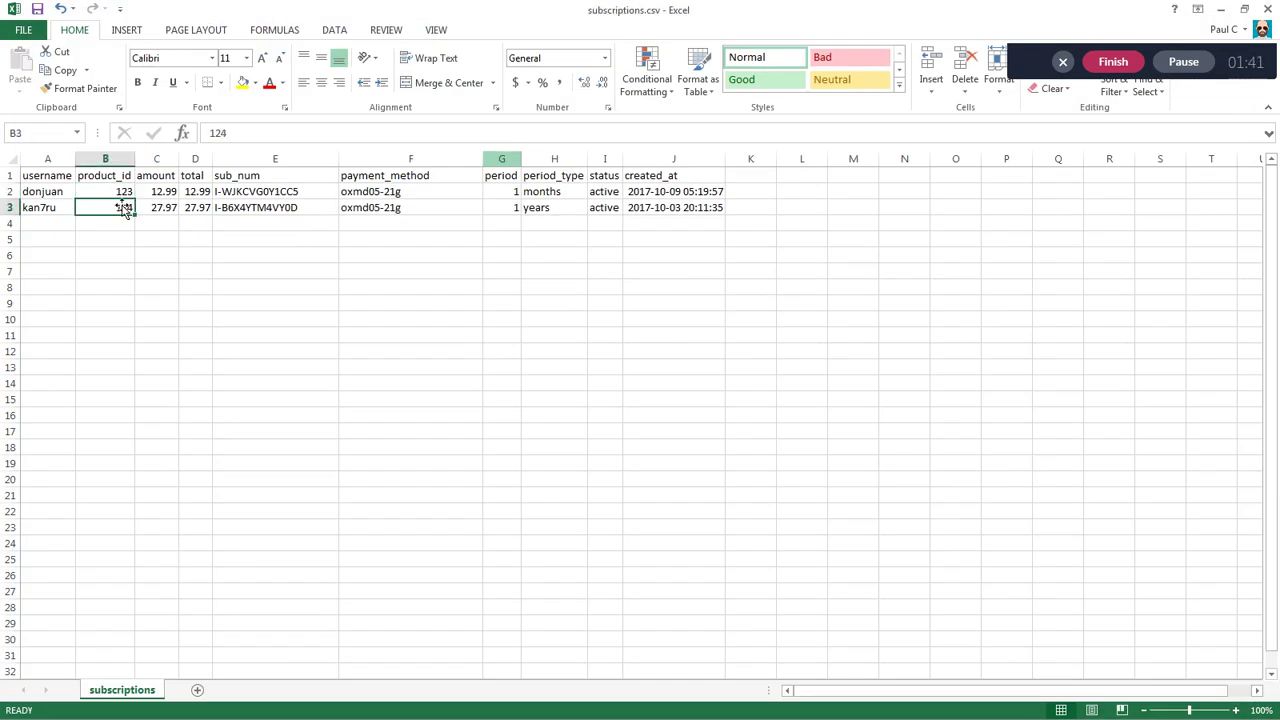
left_click(121, 197)
left_click(116, 211)
left_click(118, 197)
left_click(117, 210)
left_click(165, 194)
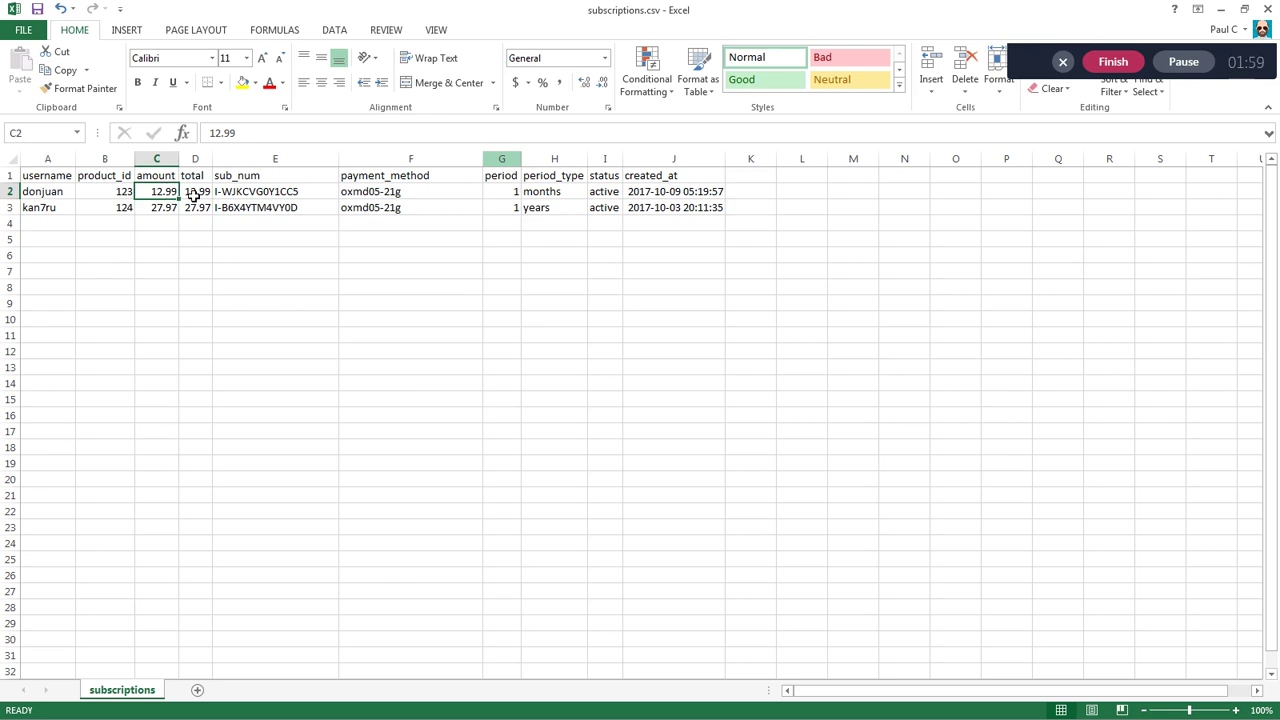
left_click(203, 194)
left_click(156, 196)
left_click(196, 195)
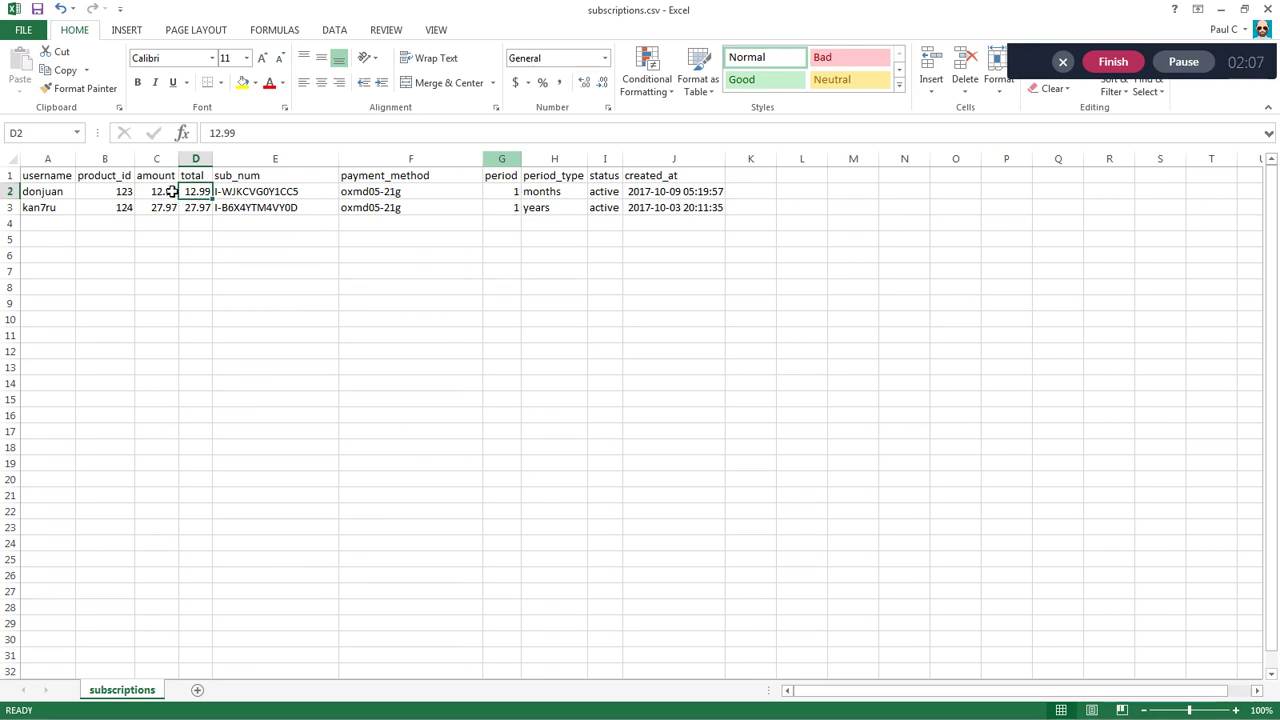
Step: Review the sub_num and payment_method values of both subscription rows
left_click(250, 198)
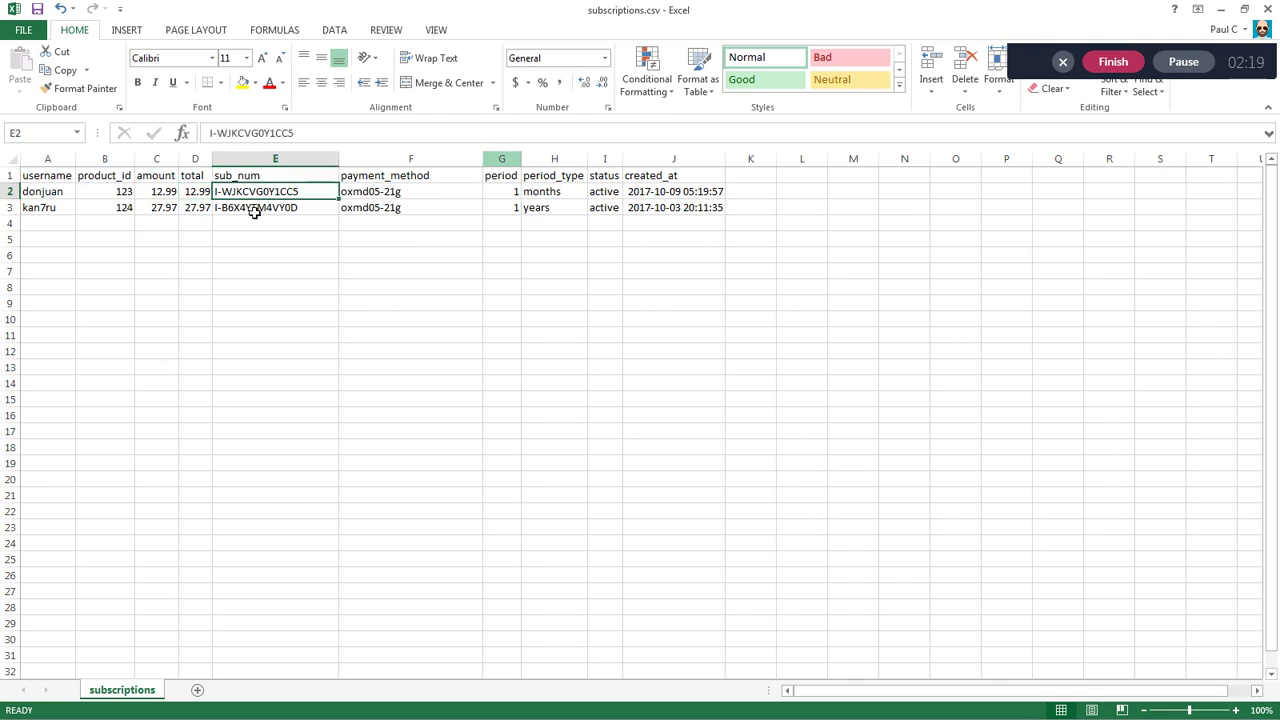
left_click(251, 209)
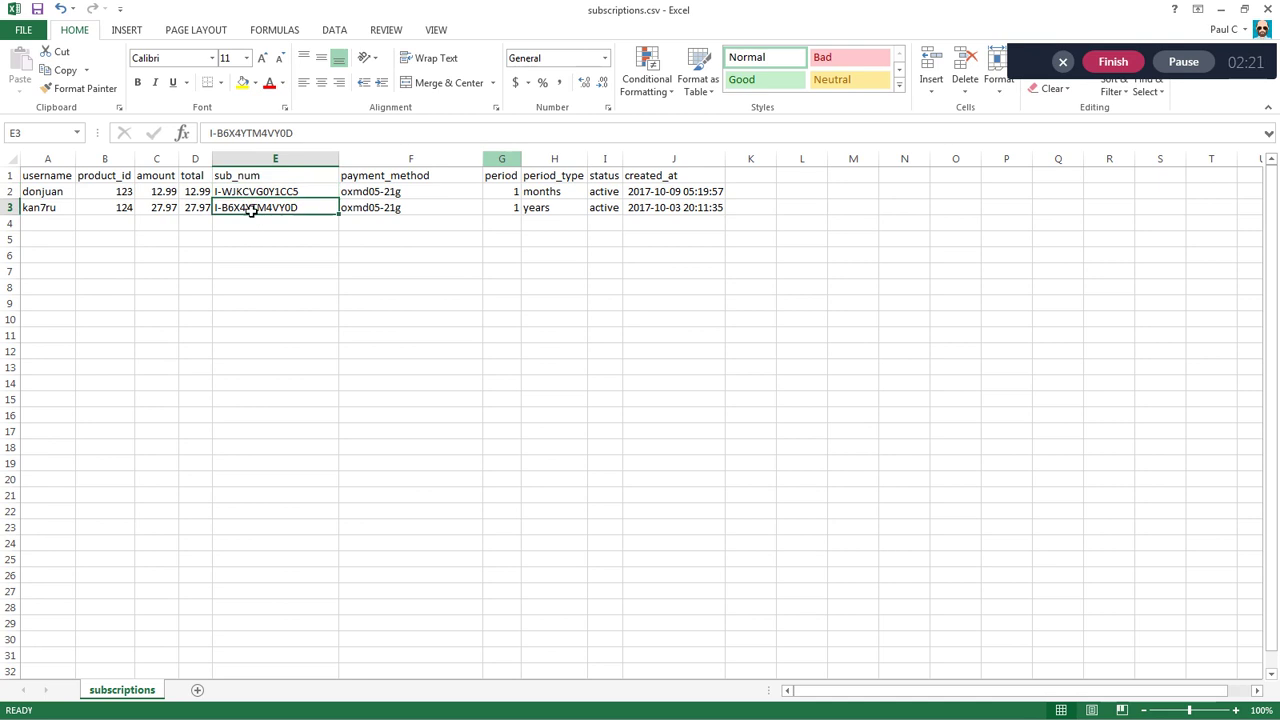
key("Up")
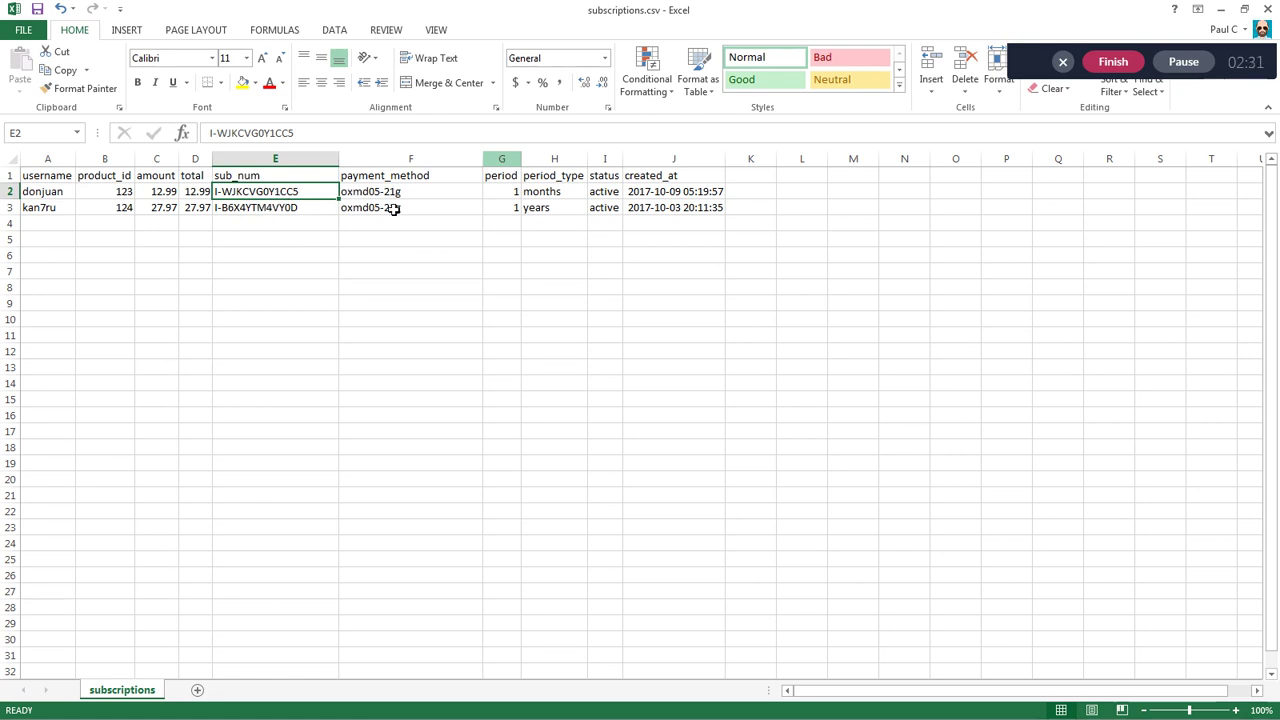
left_click_drag(372, 194, 374, 208)
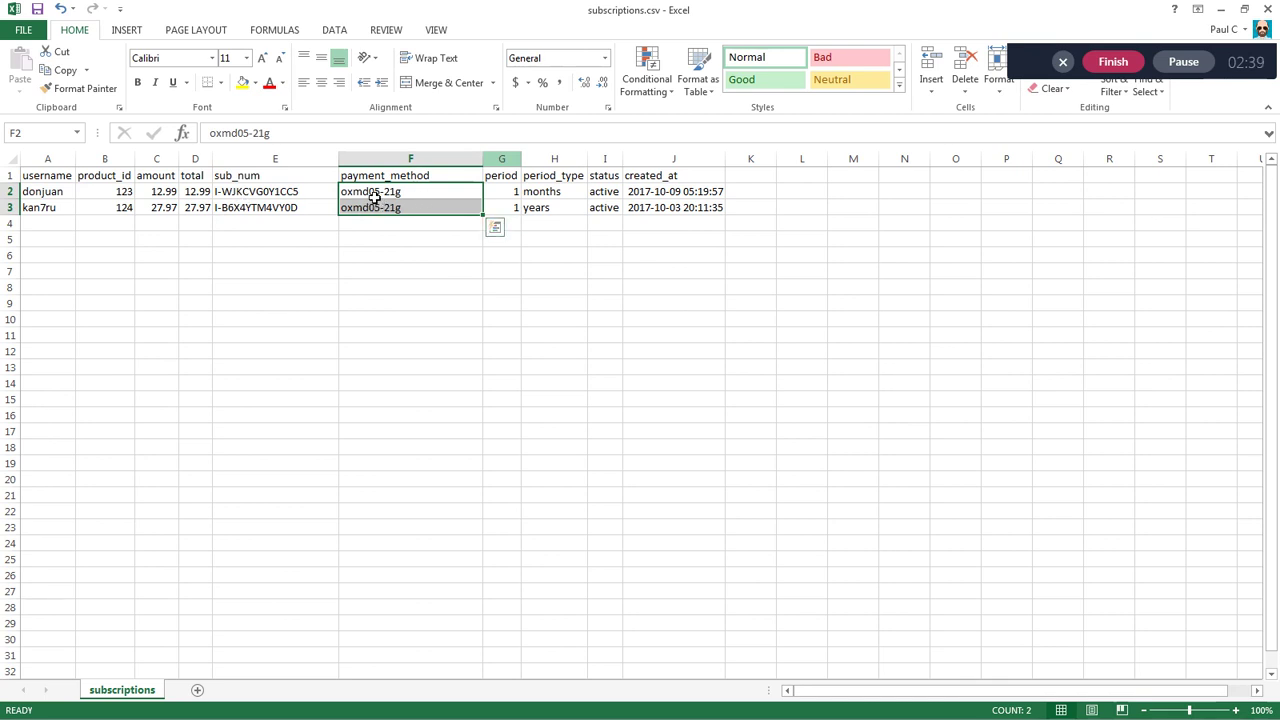
left_click(366, 210)
left_click(372, 197)
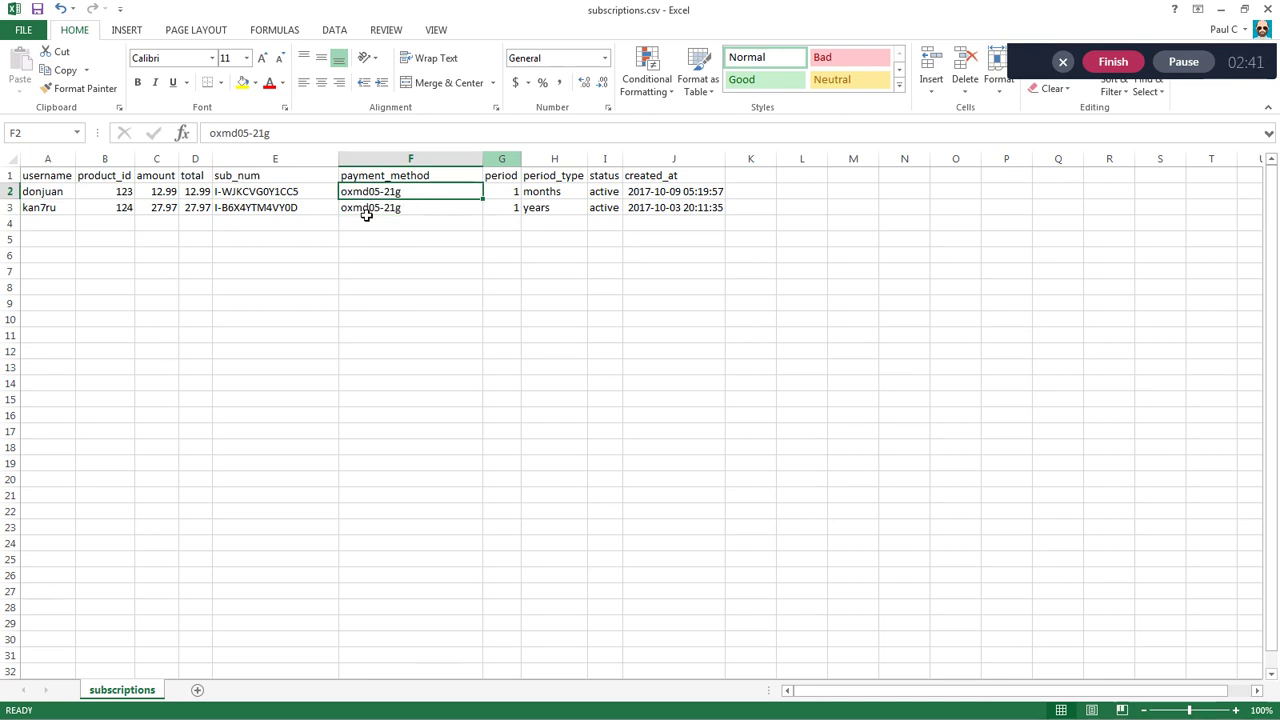
left_click(366, 213)
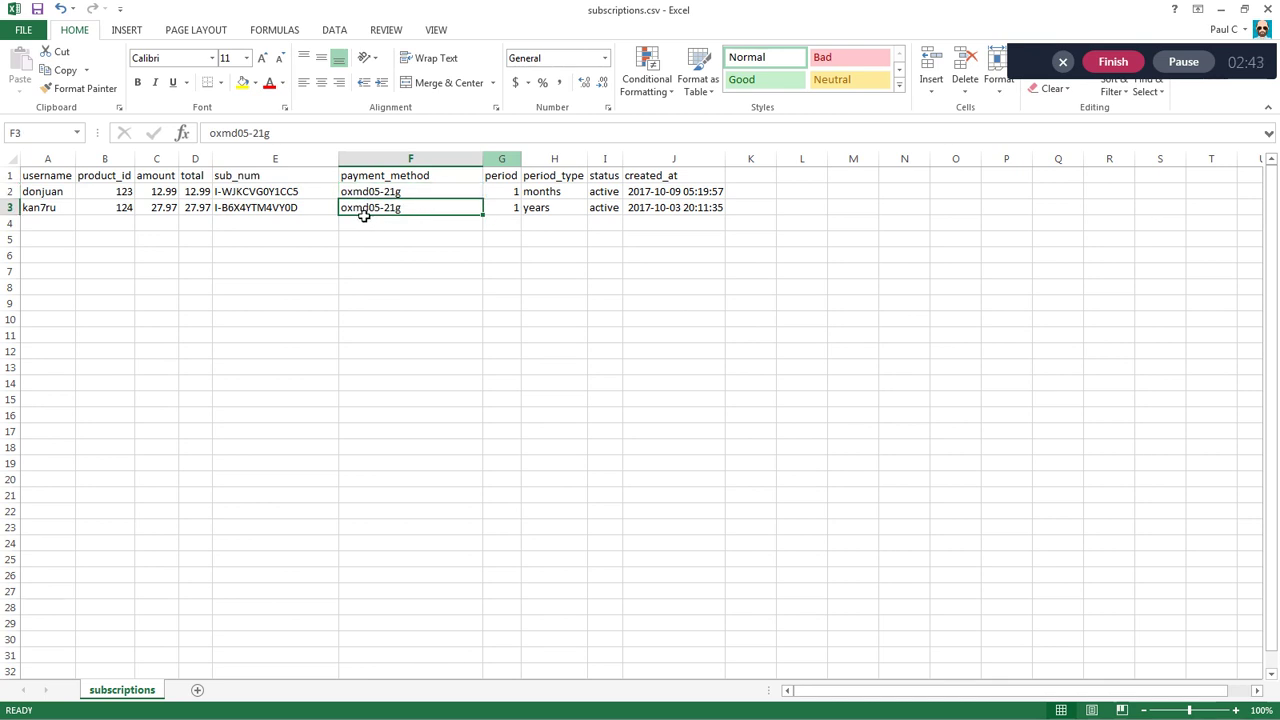
Step: Review how period and period_type combine for each subscription, and inspect the status values
left_click(503, 195)
left_click(503, 208)
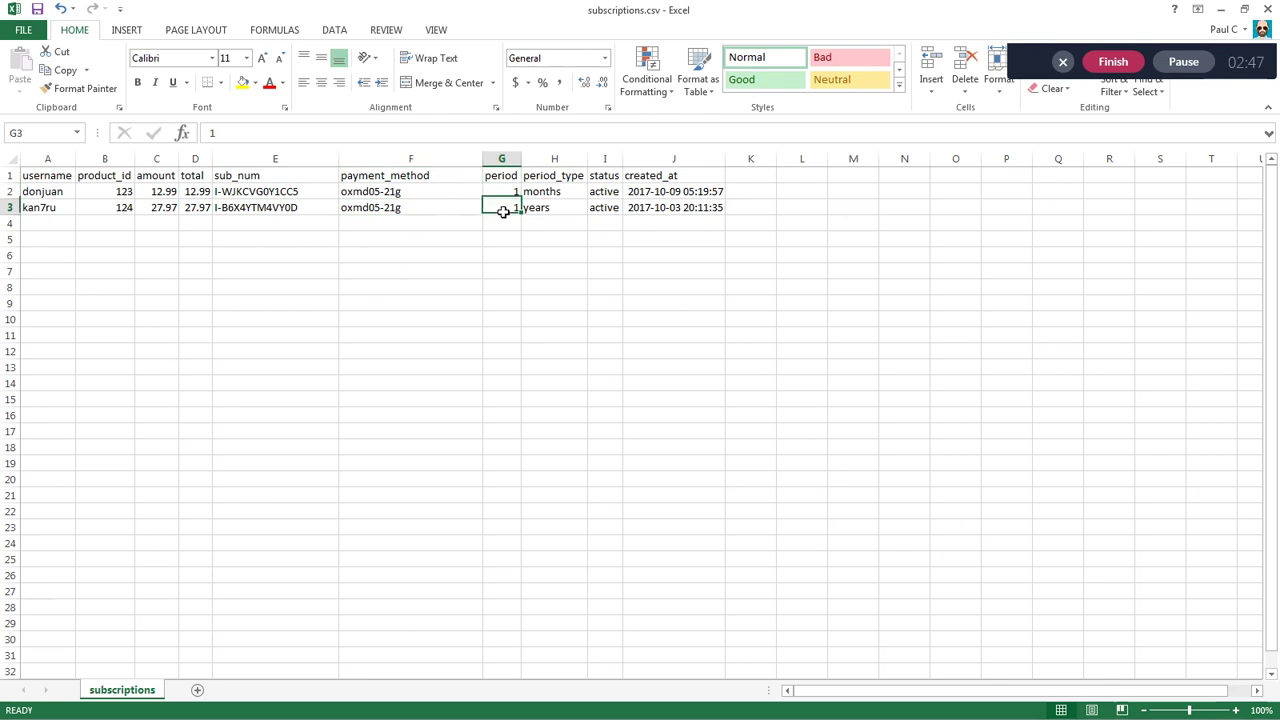
left_click(504, 196)
left_click(503, 211)
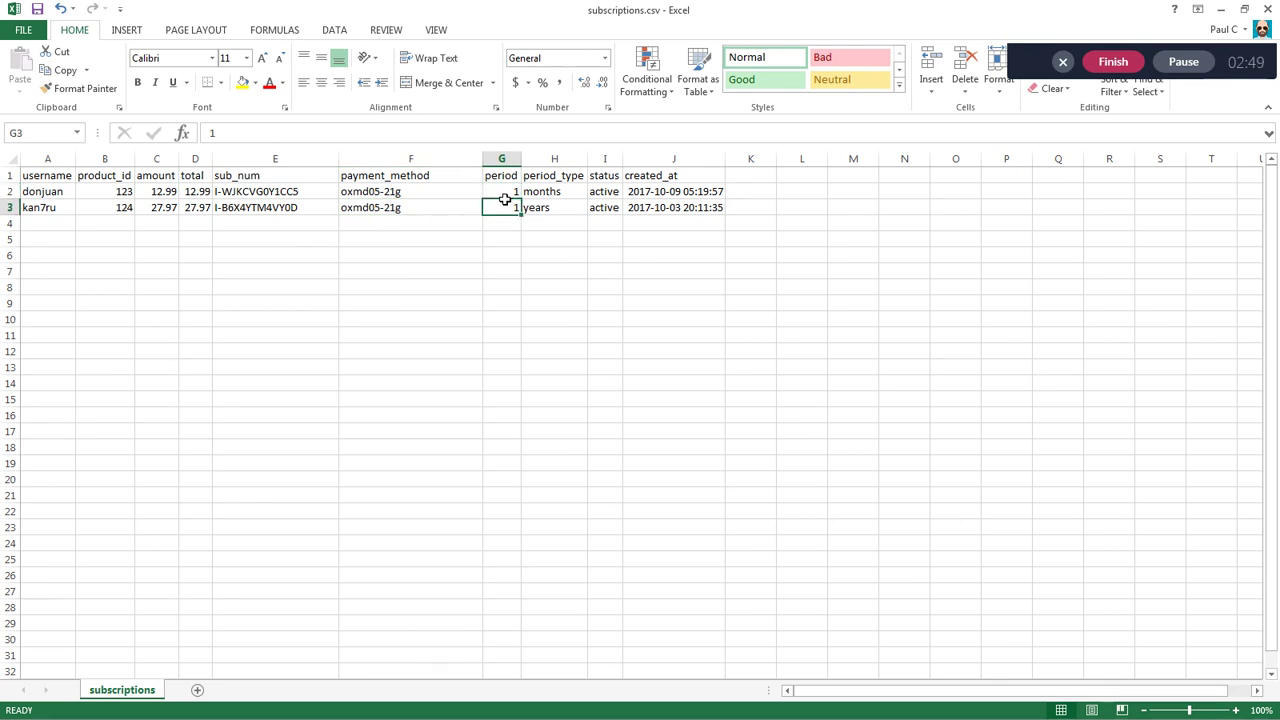
left_click(505, 196)
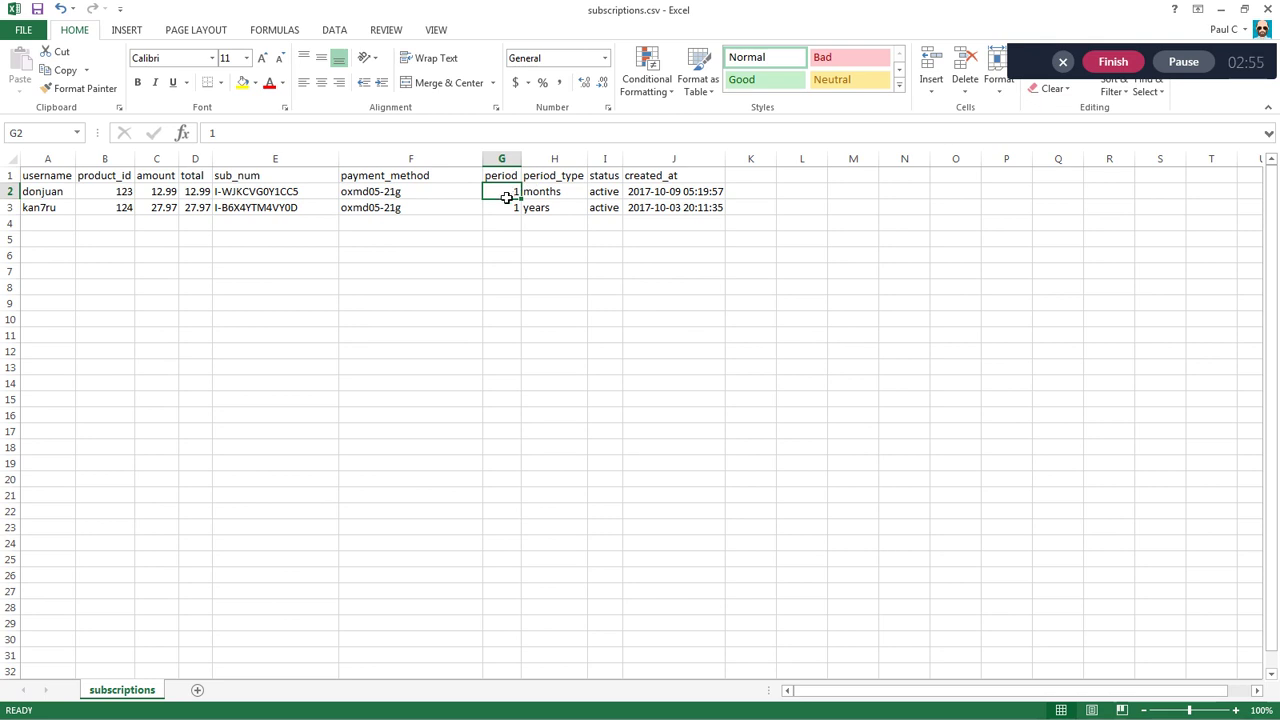
left_click_drag(508, 196, 554, 192)
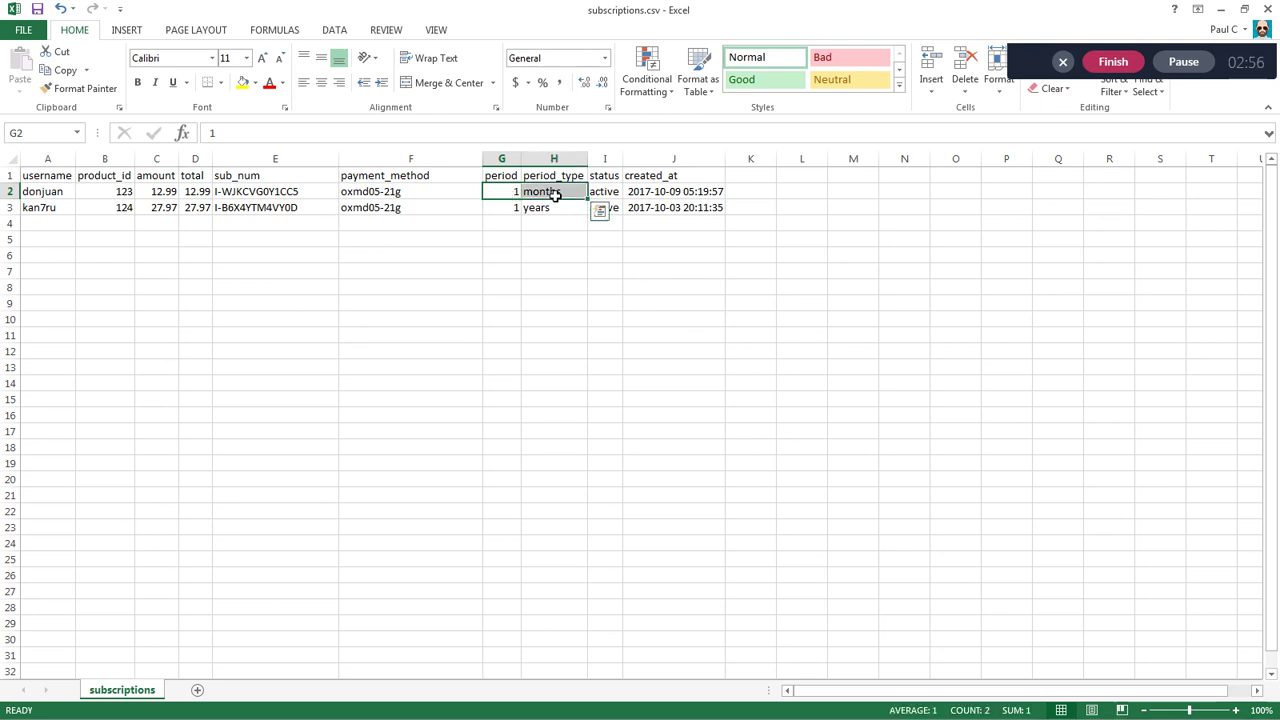
left_click(508, 214)
left_click(543, 209)
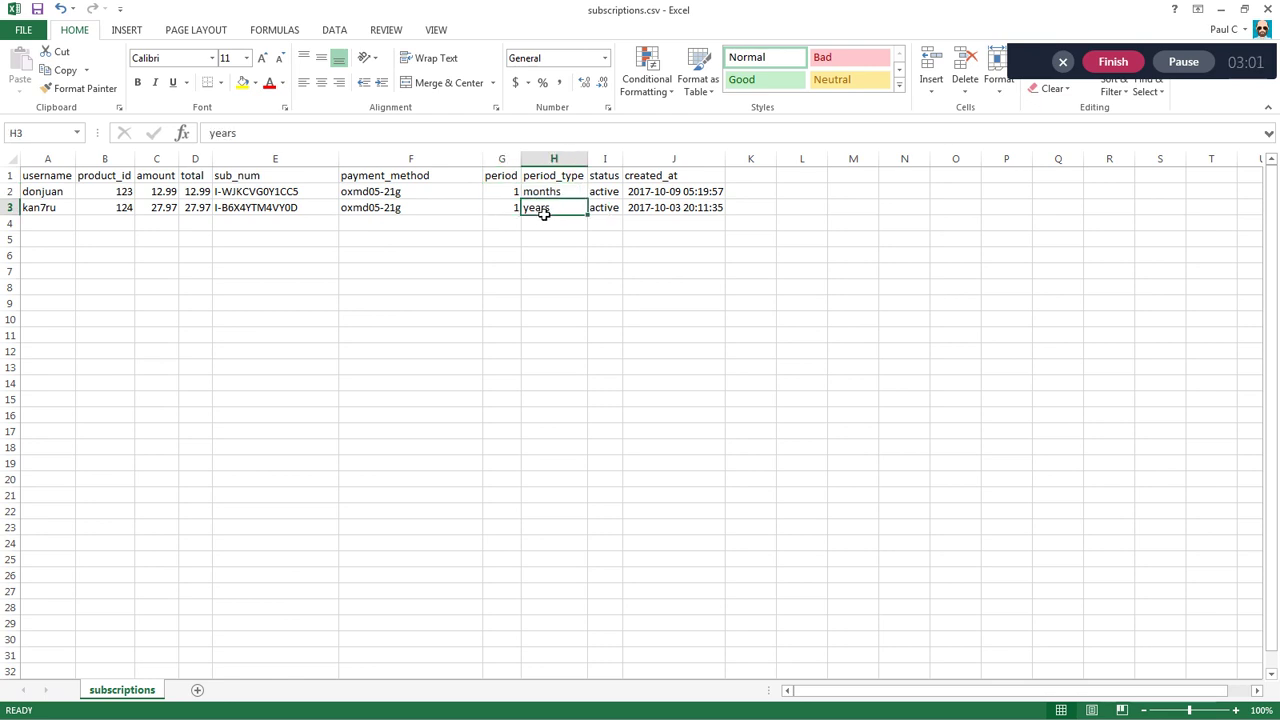
left_click(543, 196)
left_click(508, 208)
left_click(571, 209)
left_click(50, 195)
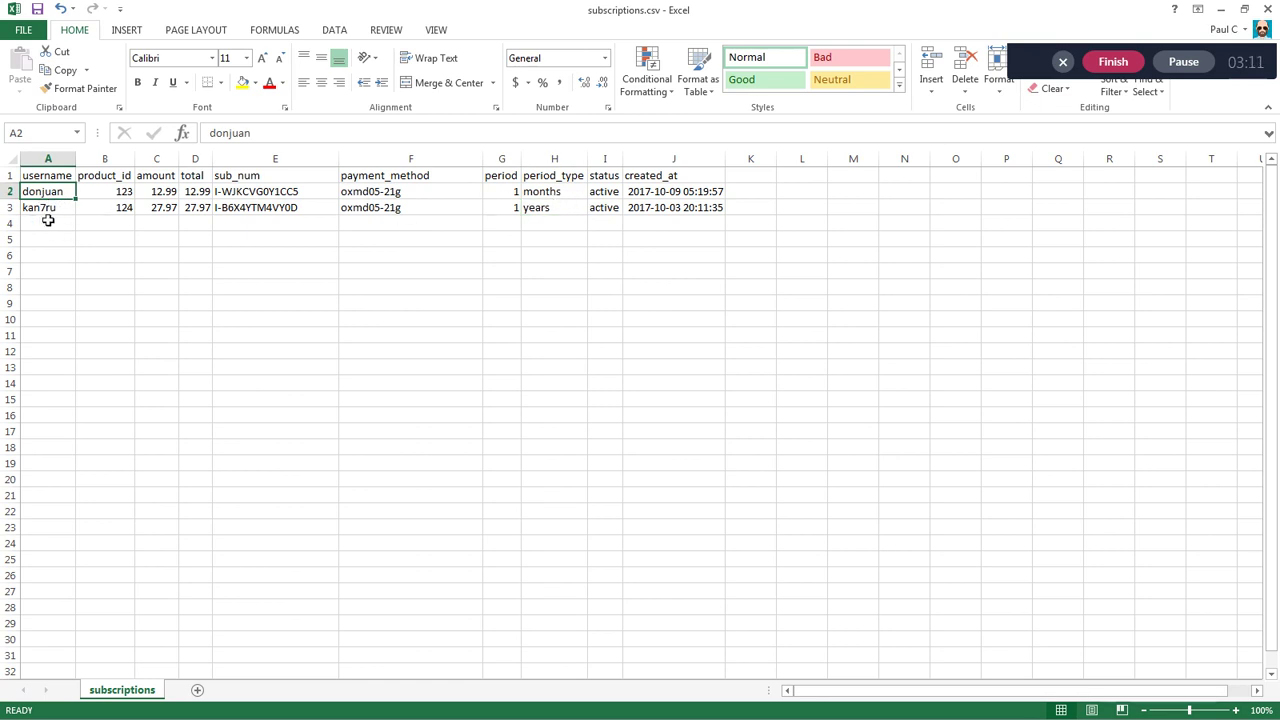
left_click(549, 218)
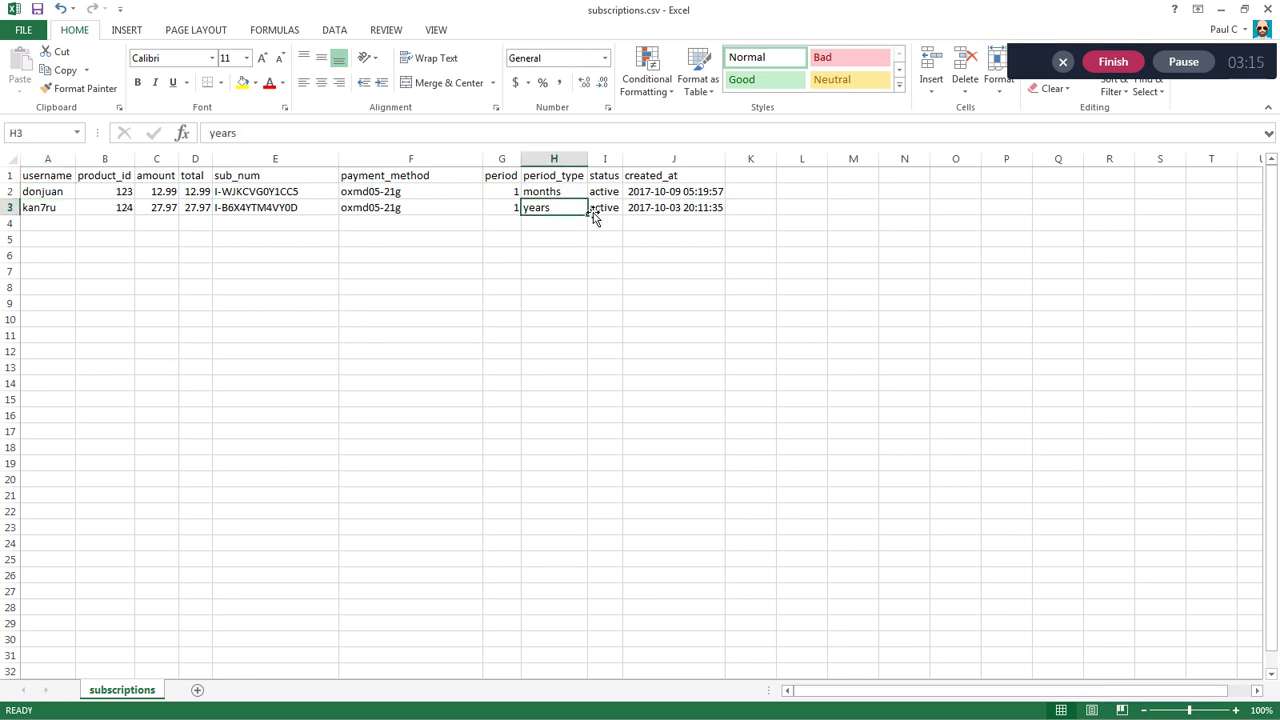
left_click_drag(606, 191, 606, 206)
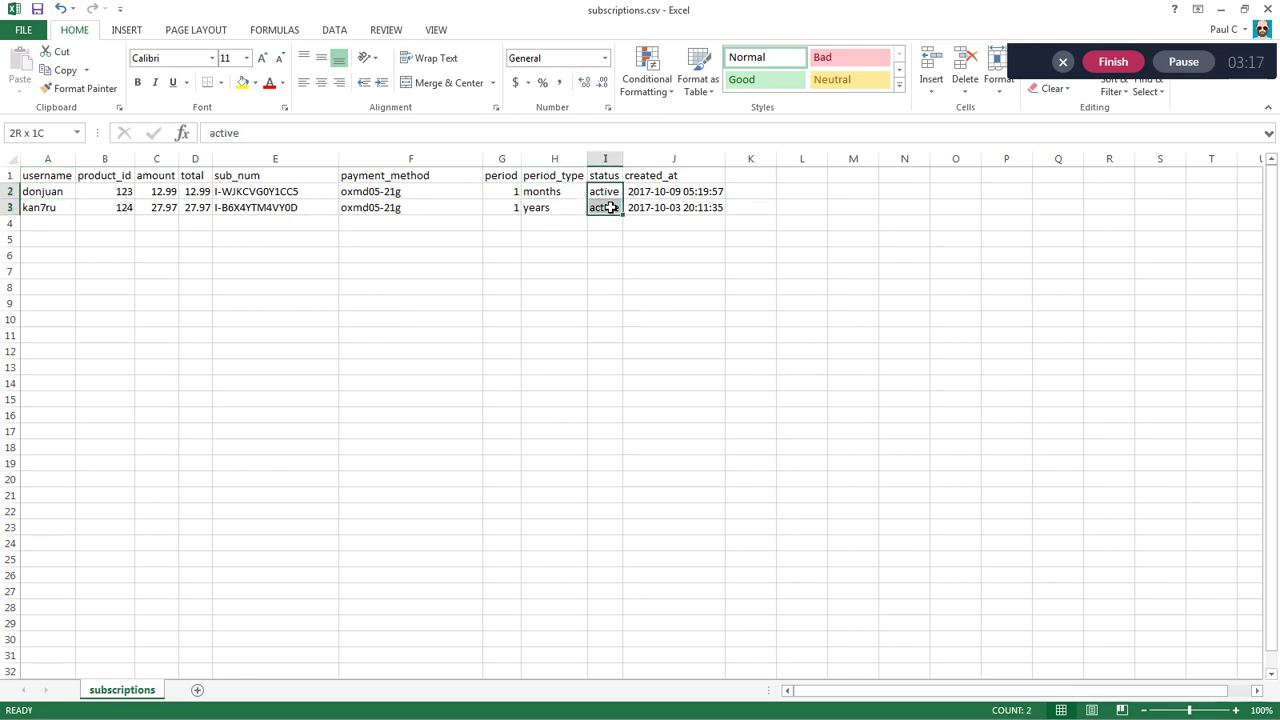
left_click(607, 228)
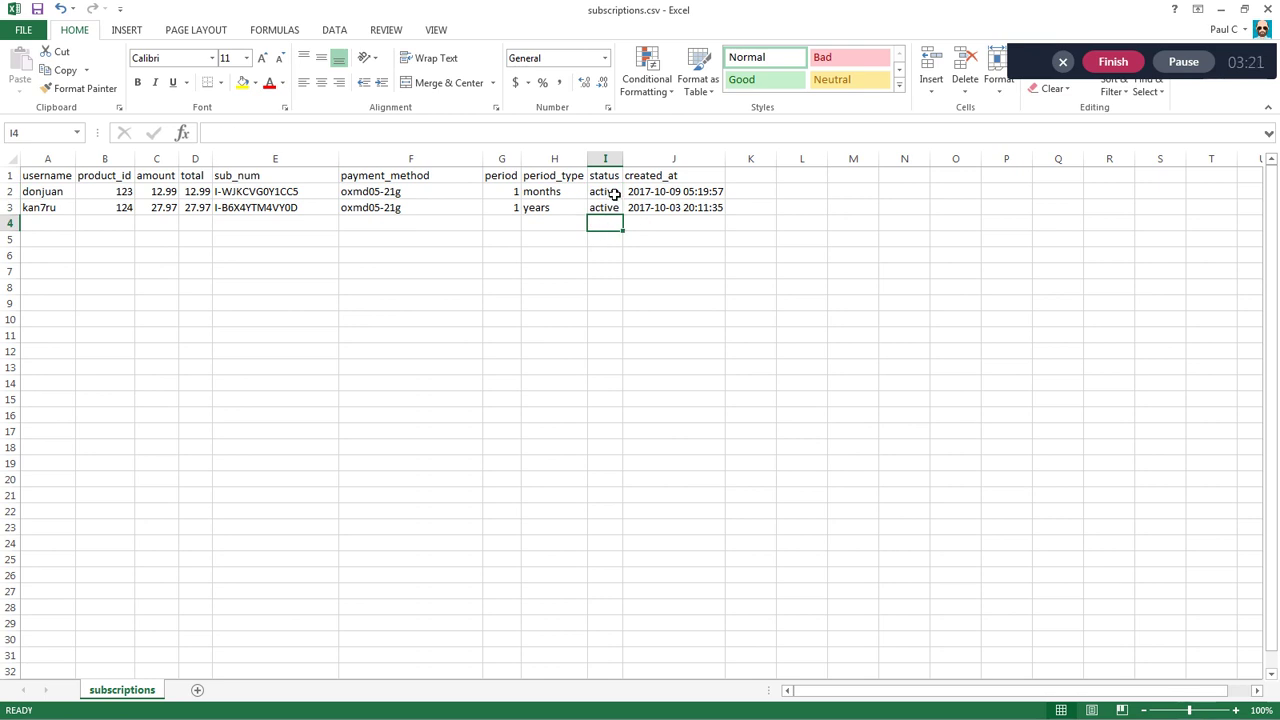
Step: Apply the custom number format yyyy-mm-dd hh:mm:ss to the whole created_at column and check both of its dates
left_click(663, 199)
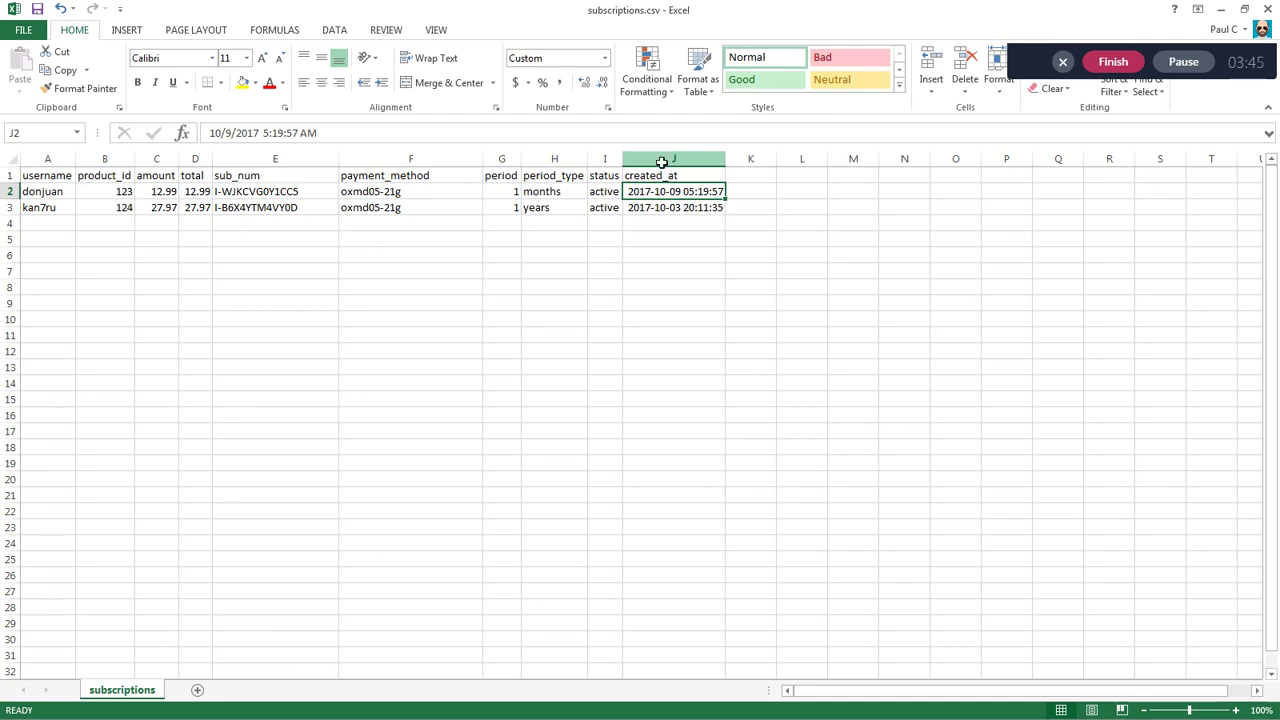
left_click(661, 162)
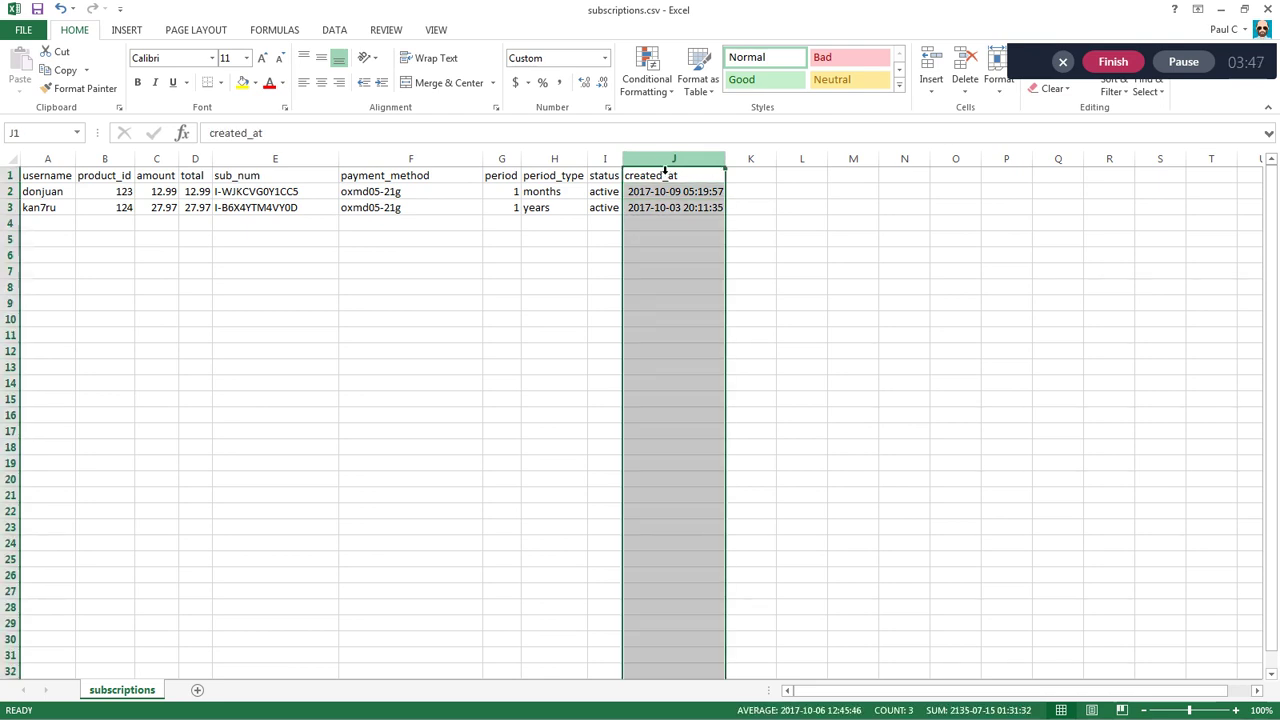
right_click(677, 170)
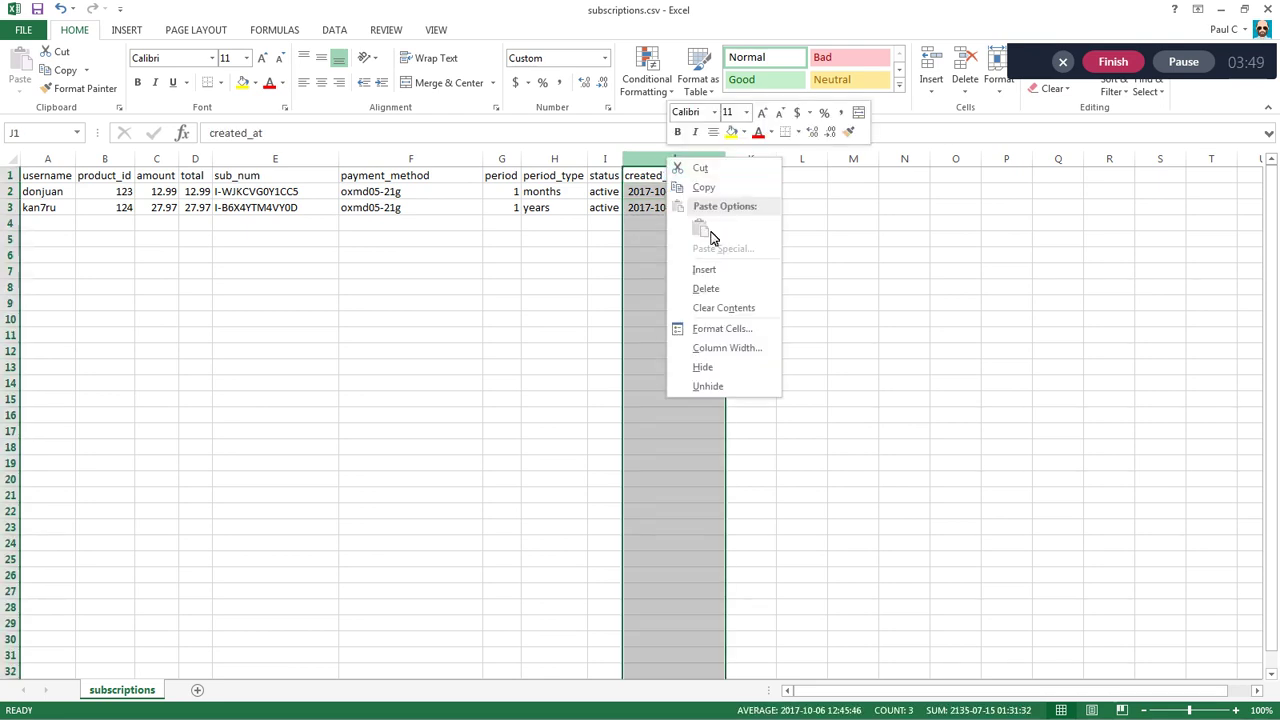
left_click(726, 328)
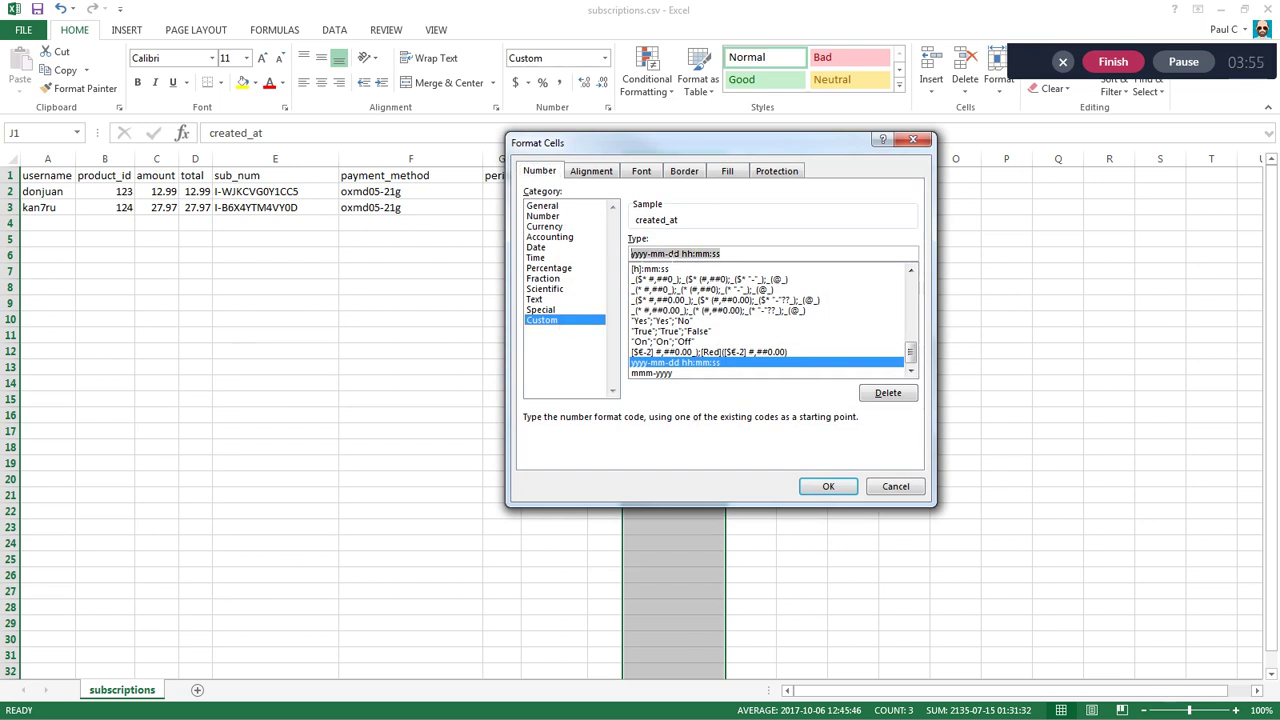
type("yy")
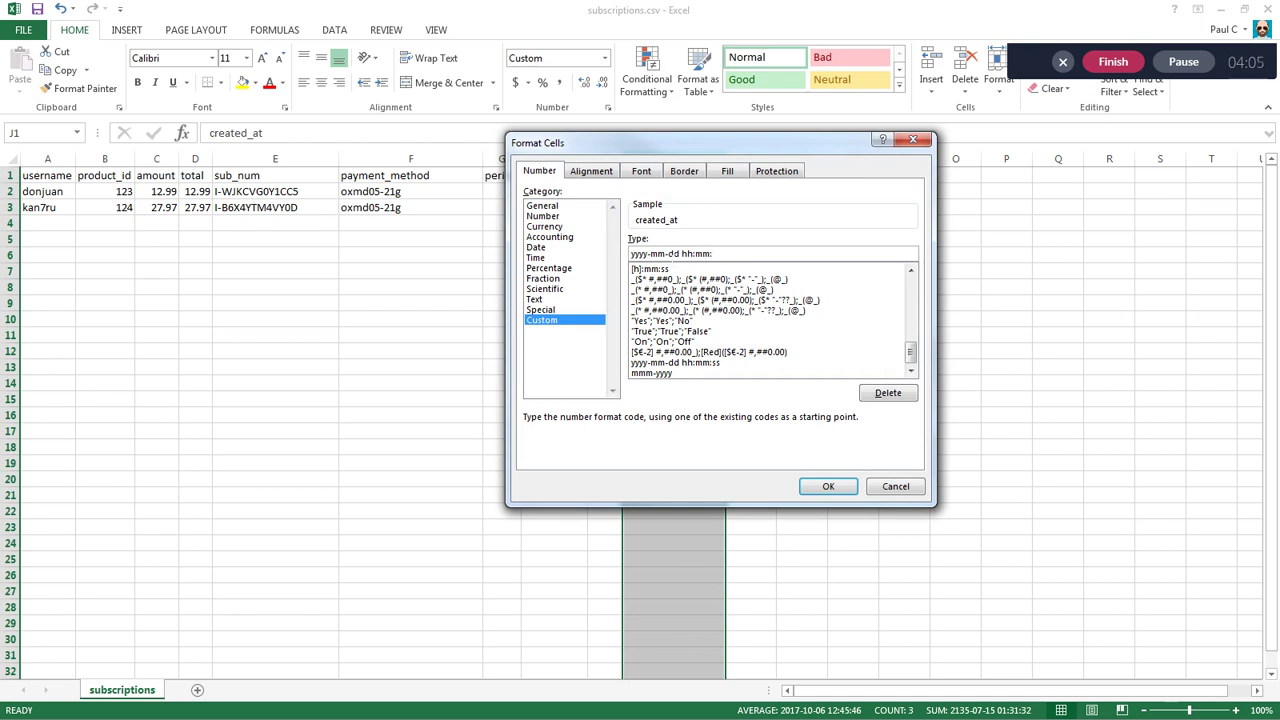
type("ss")
left_click(826, 486)
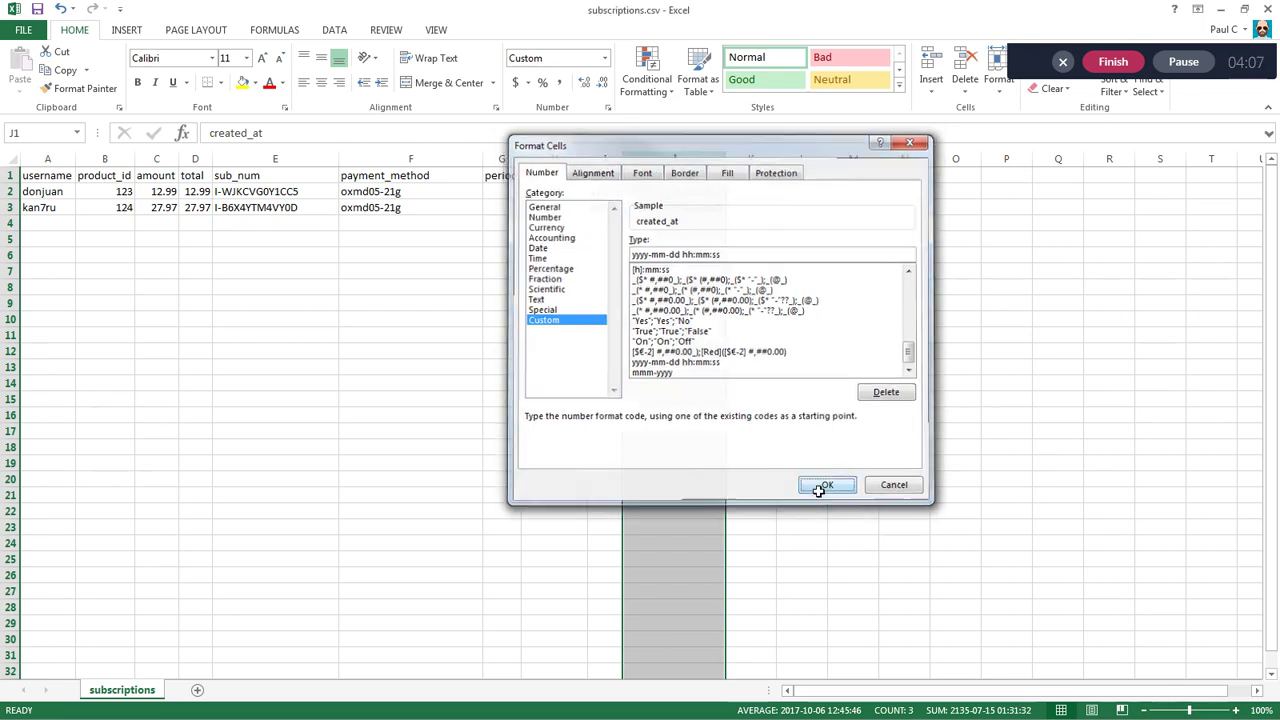
left_click(768, 273)
left_click_drag(657, 191, 657, 213)
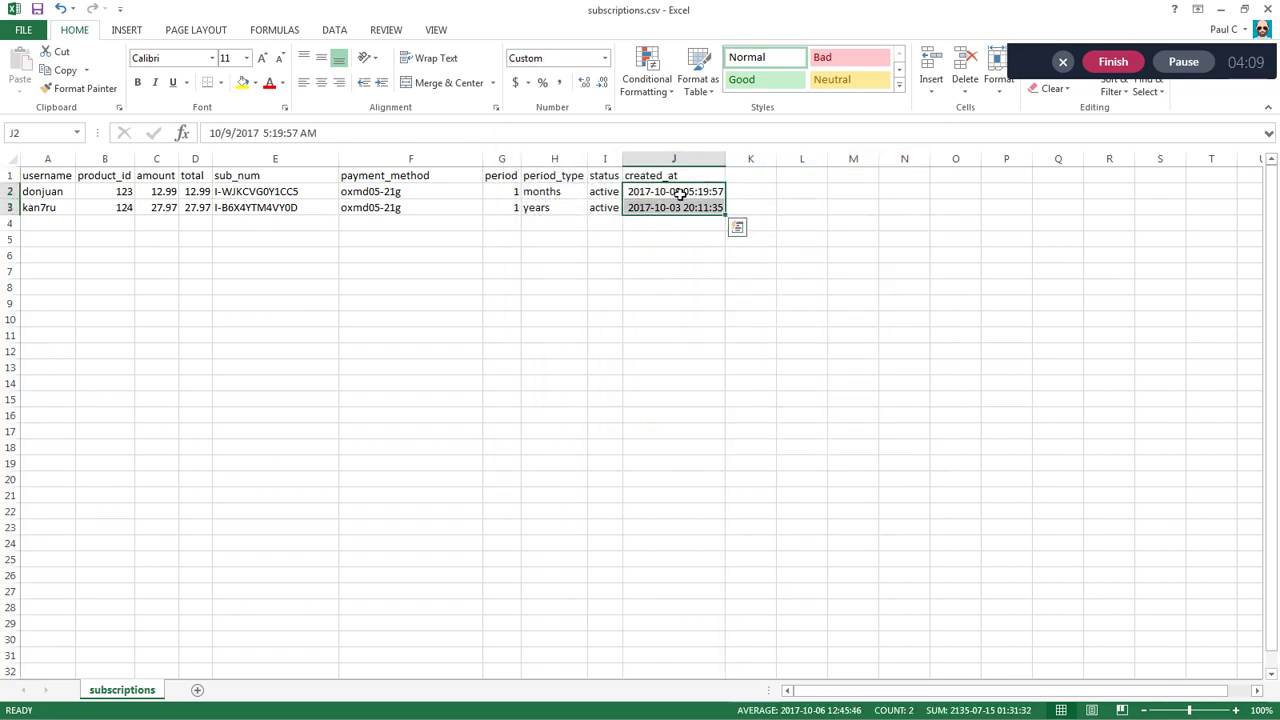
left_click(773, 287)
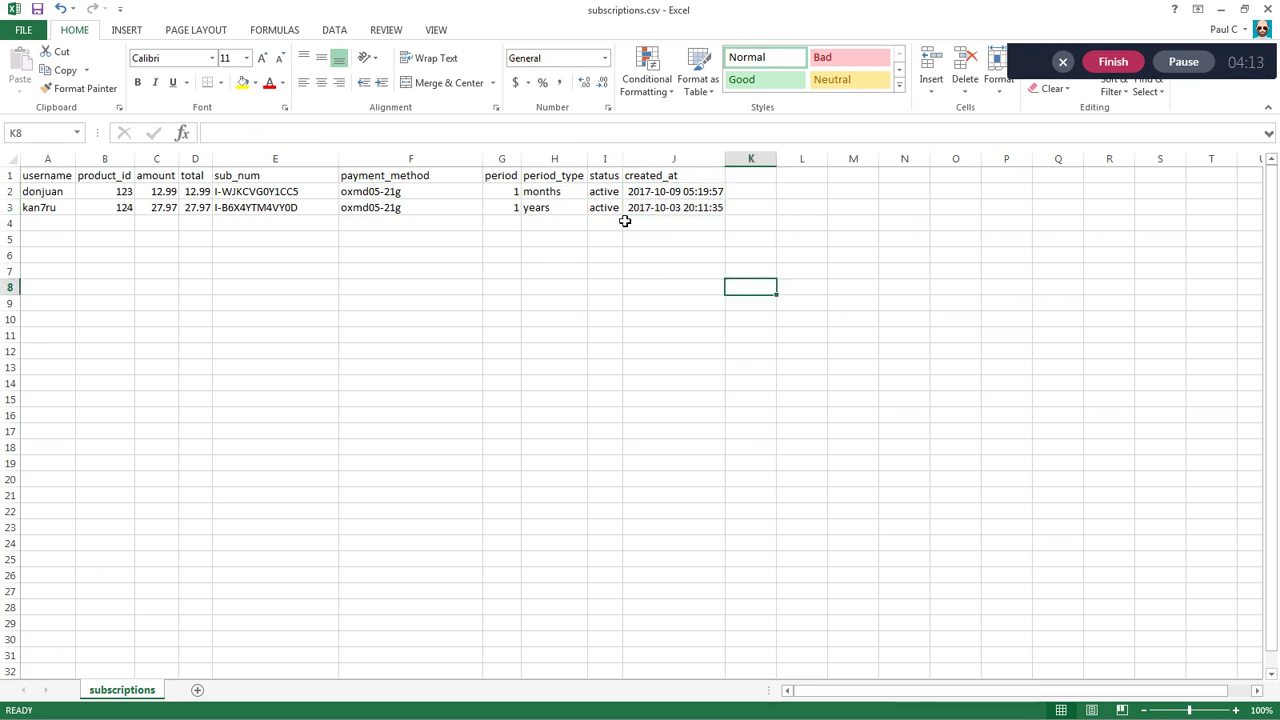
Step: Check the Save As file type CSV (Comma delimited) (*.csv) for subscriptions.csv and return to the sheet without saving
left_click(24, 30)
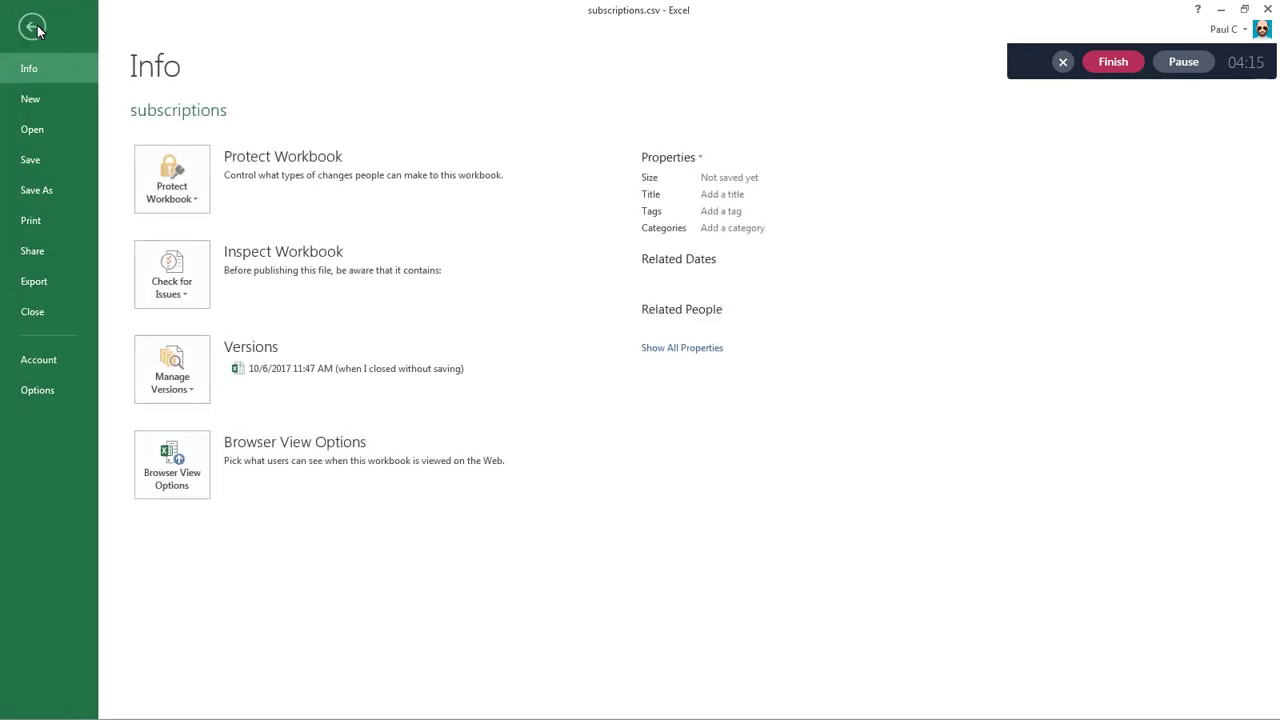
left_click(43, 190)
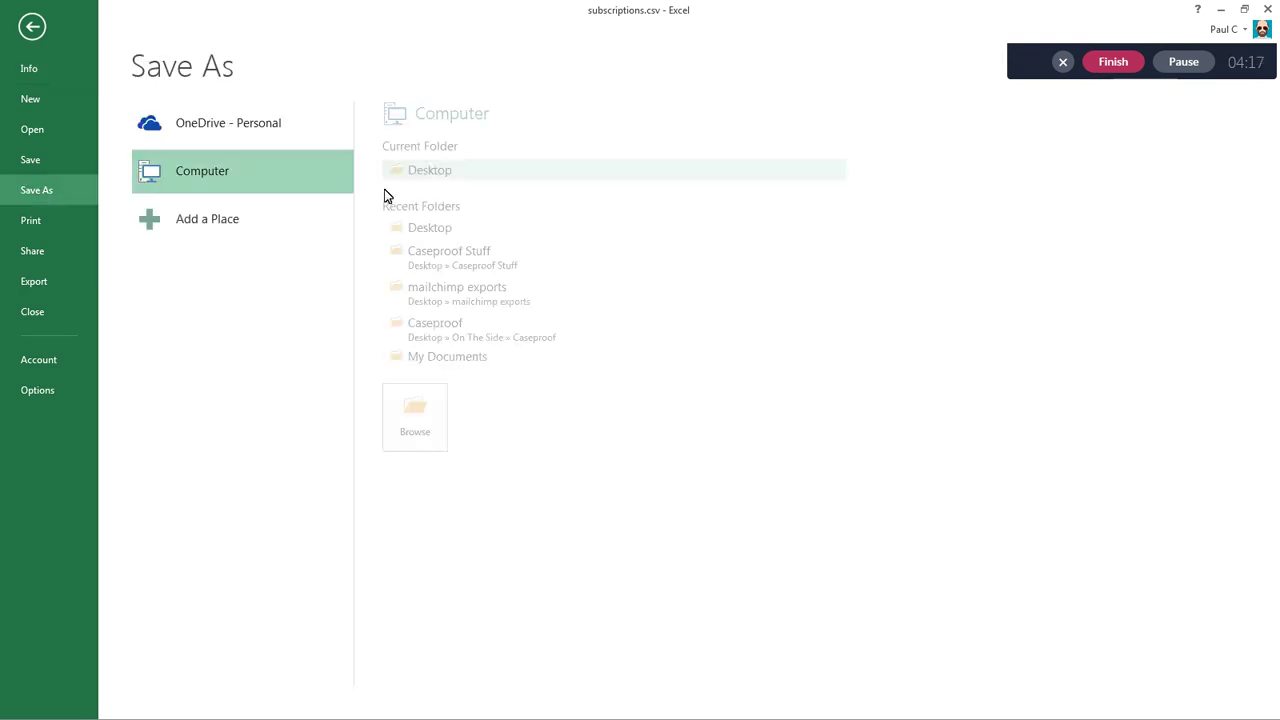
left_click(202, 186)
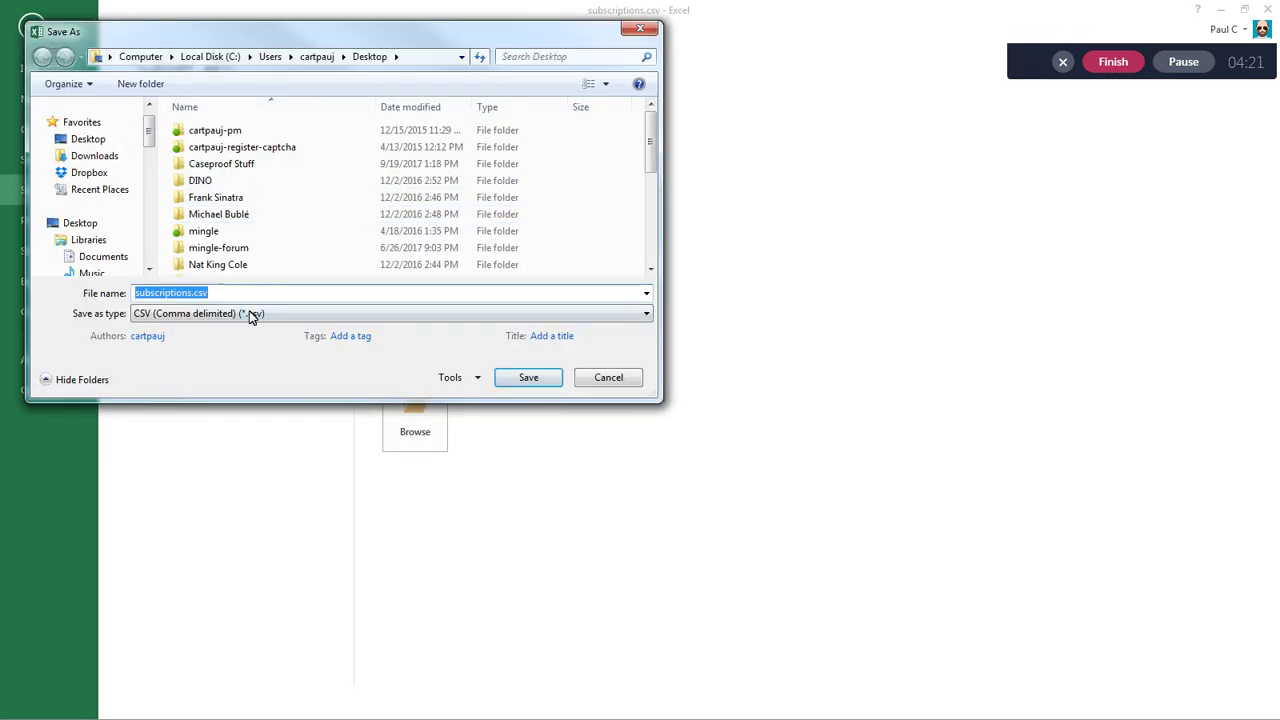
left_click(251, 316)
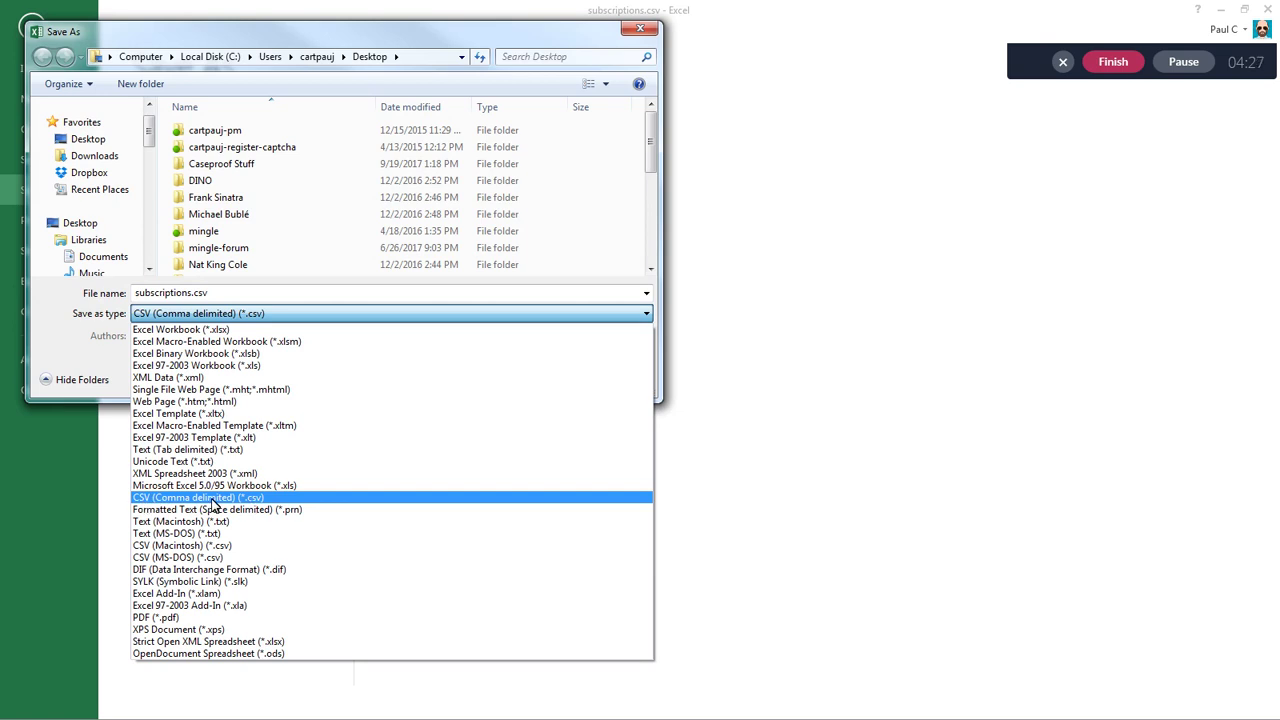
left_click(158, 500)
left_click(608, 378)
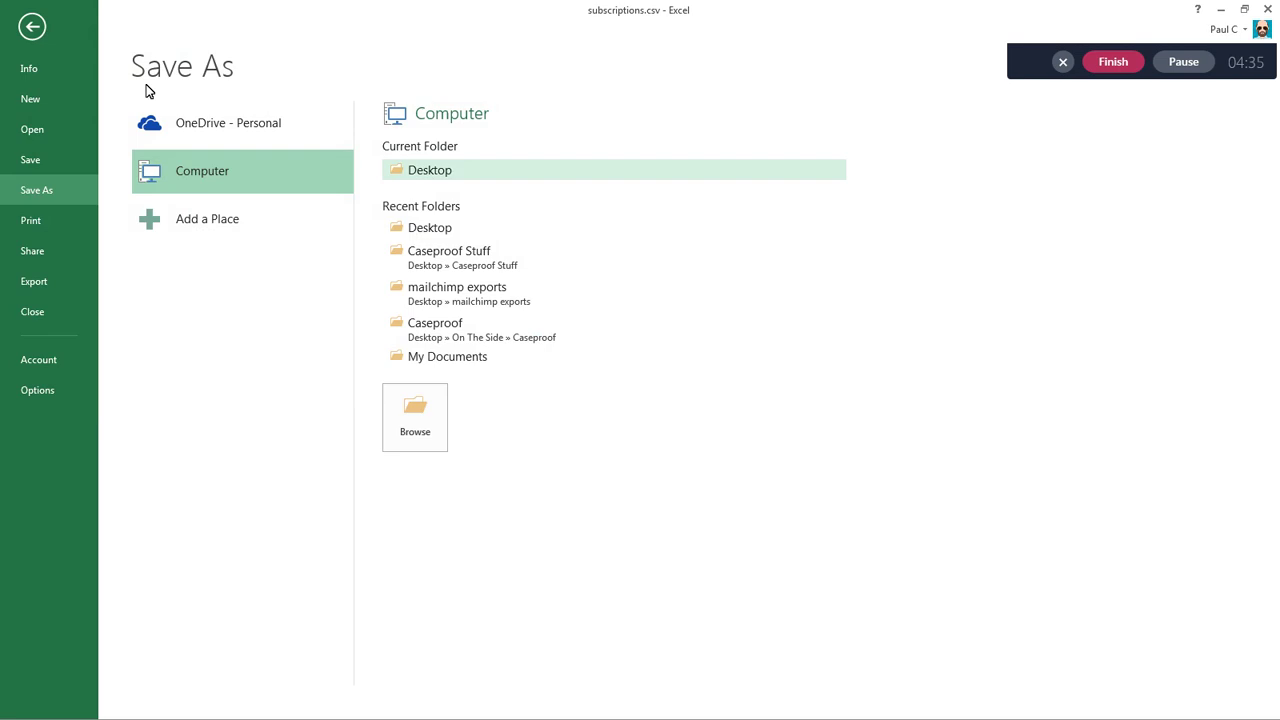
left_click(33, 28)
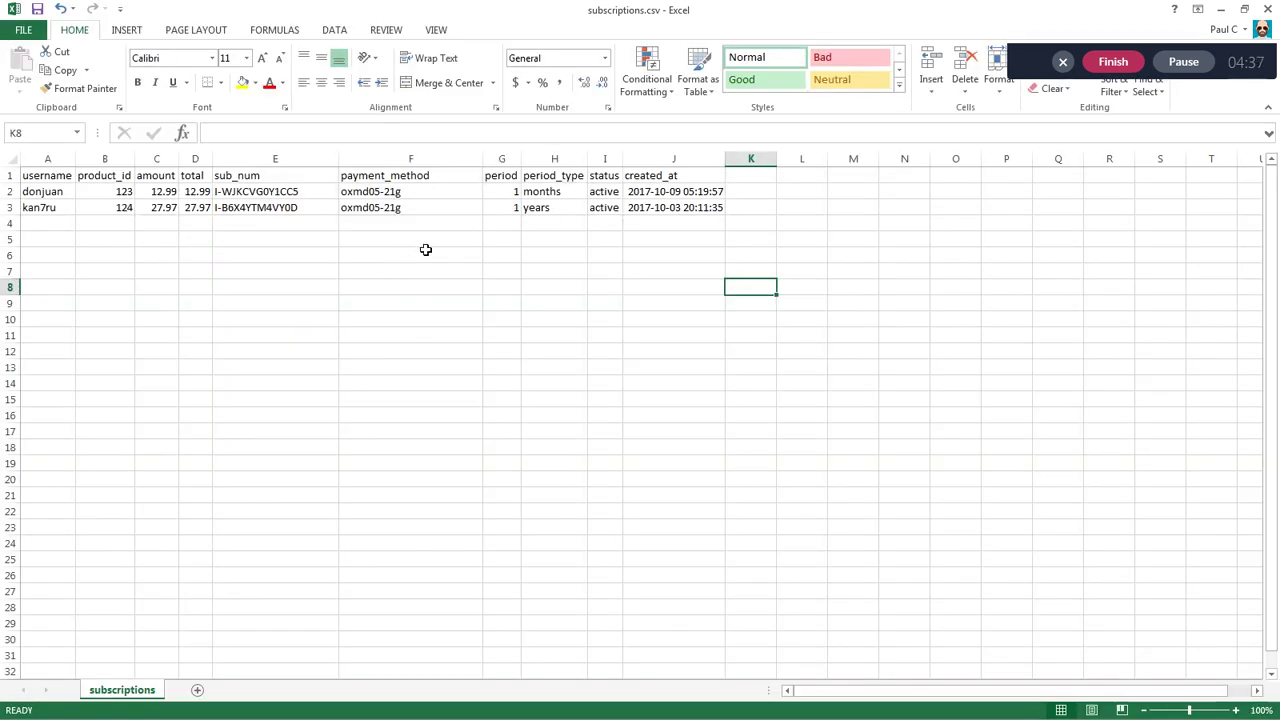
left_click(424, 242)
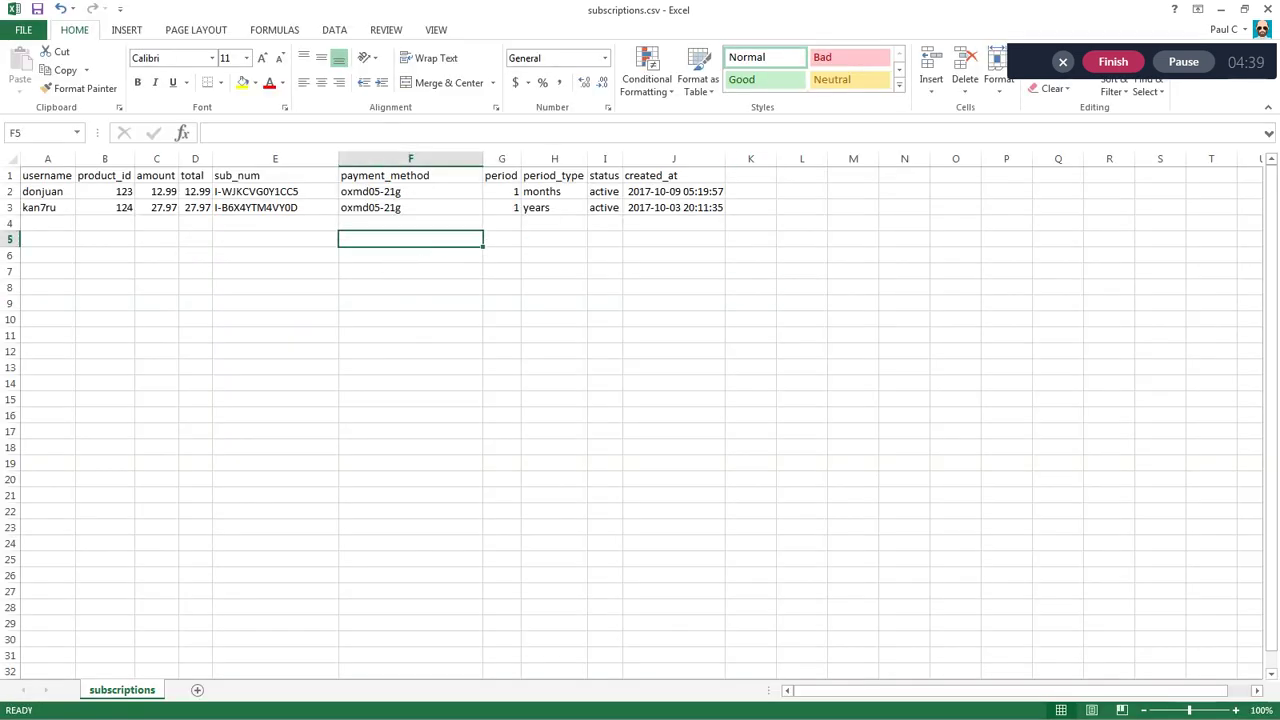
Step: Compare the columns of transactions1.csv with those of subscriptions.csv and inspect the transactions' expires_at column
key("alt+Tab")
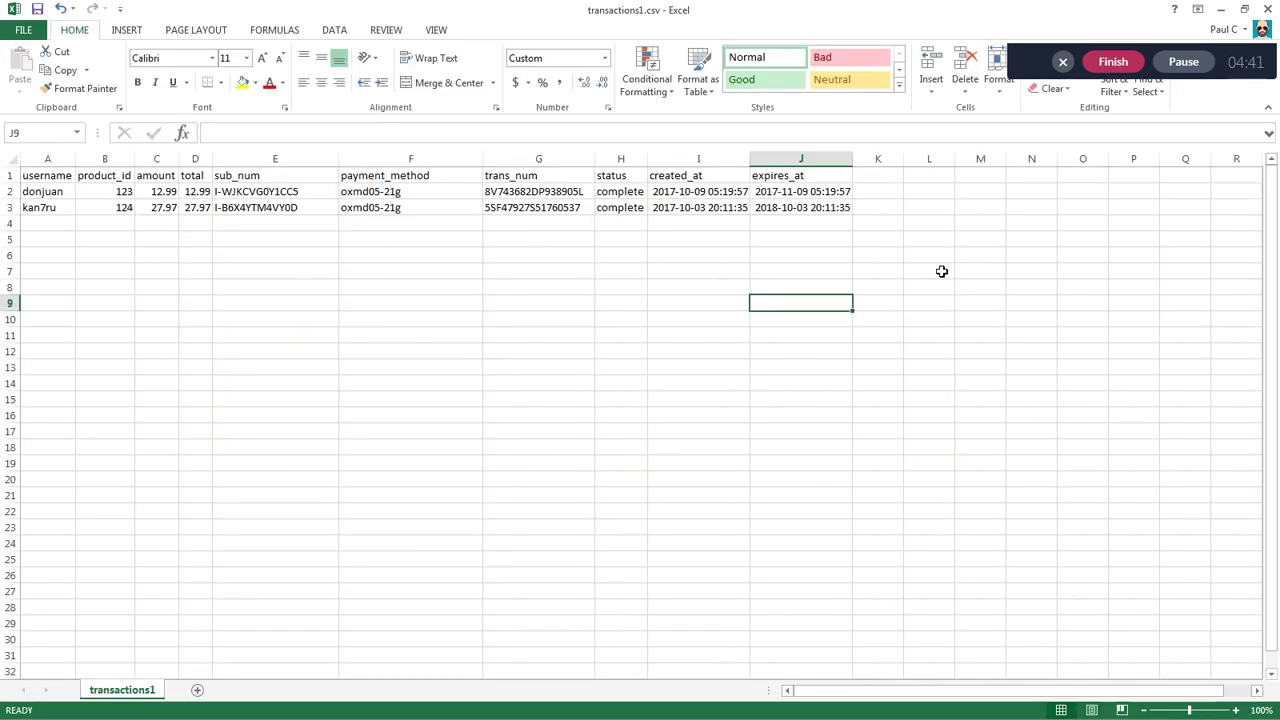
left_click(945, 270)
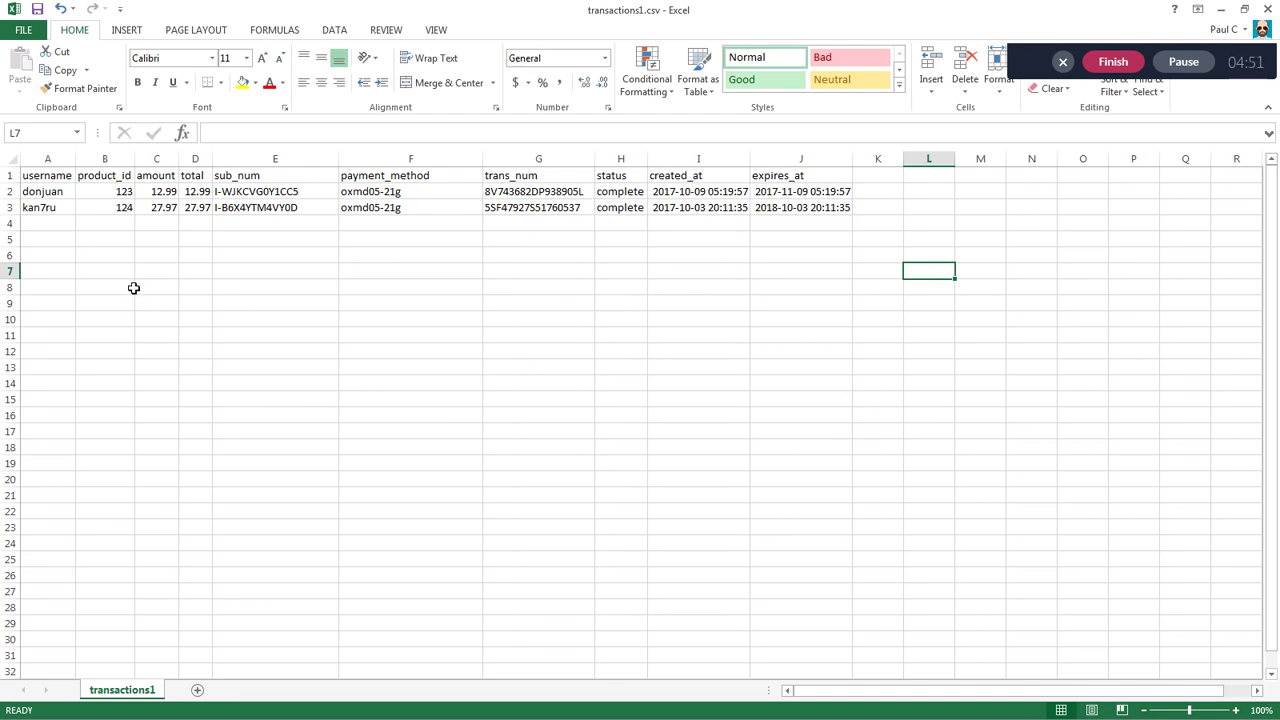
key("alt+Tab")
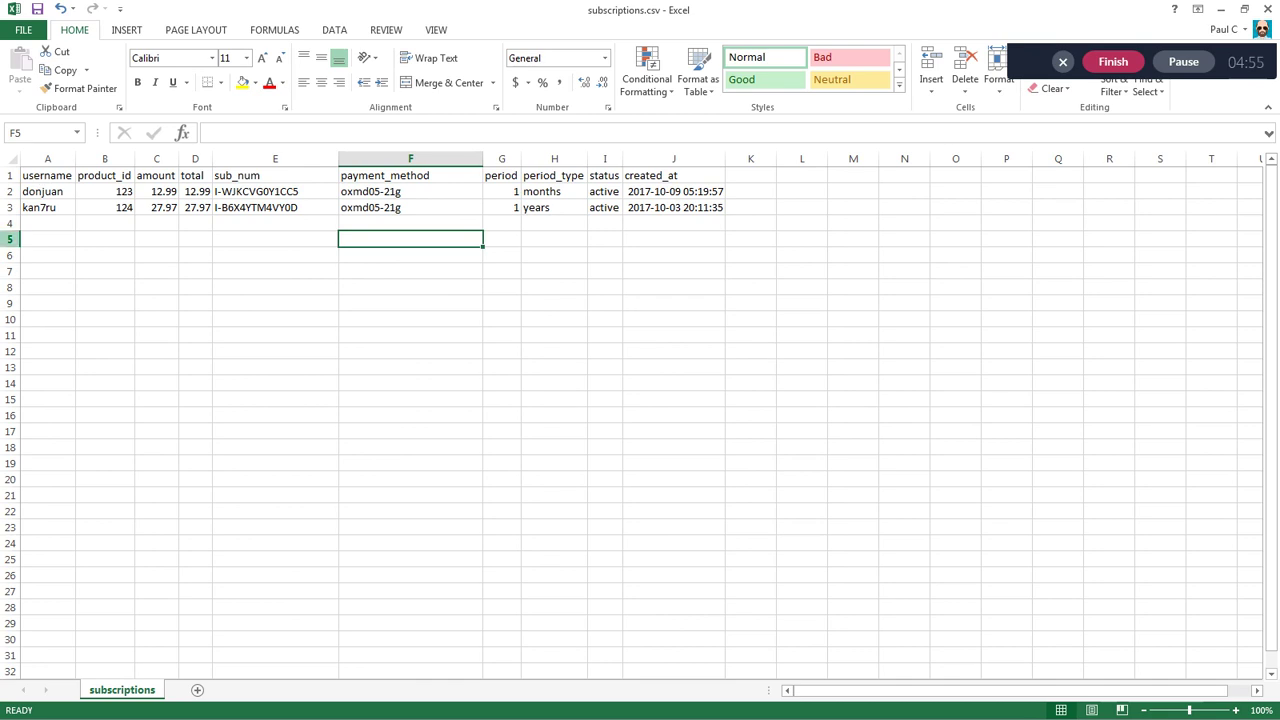
key("alt+Tab")
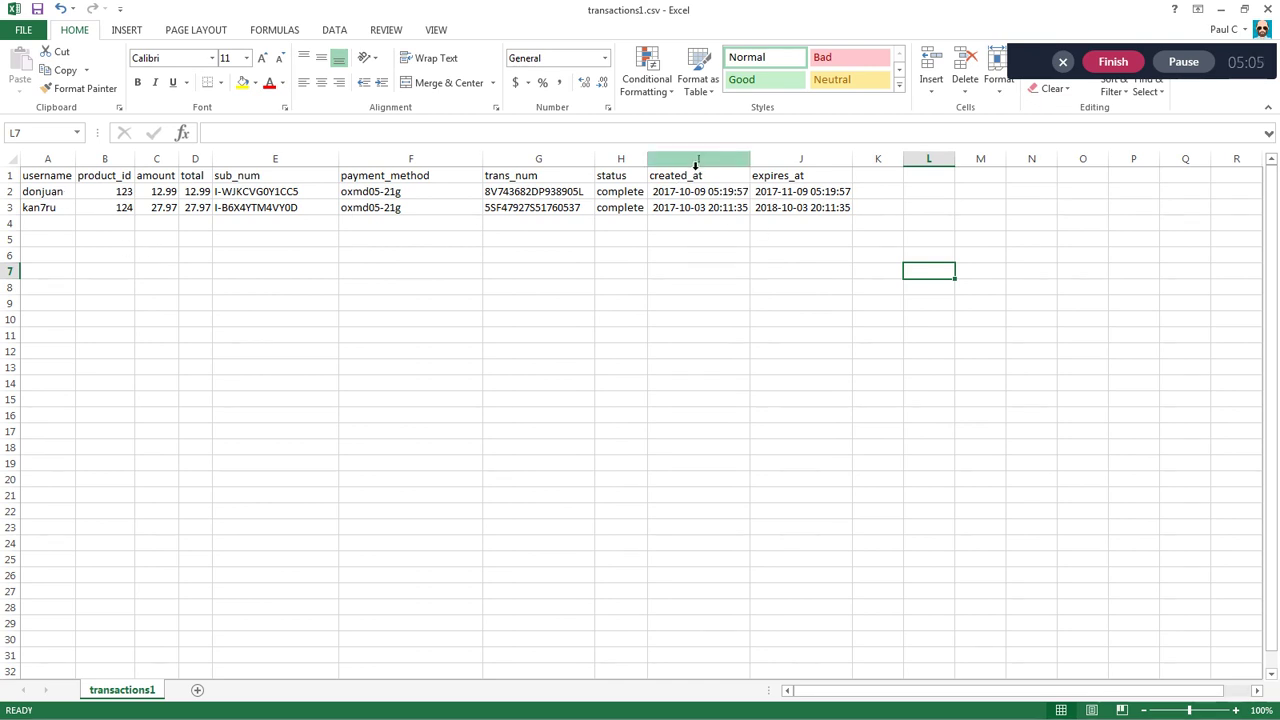
left_click(799, 160)
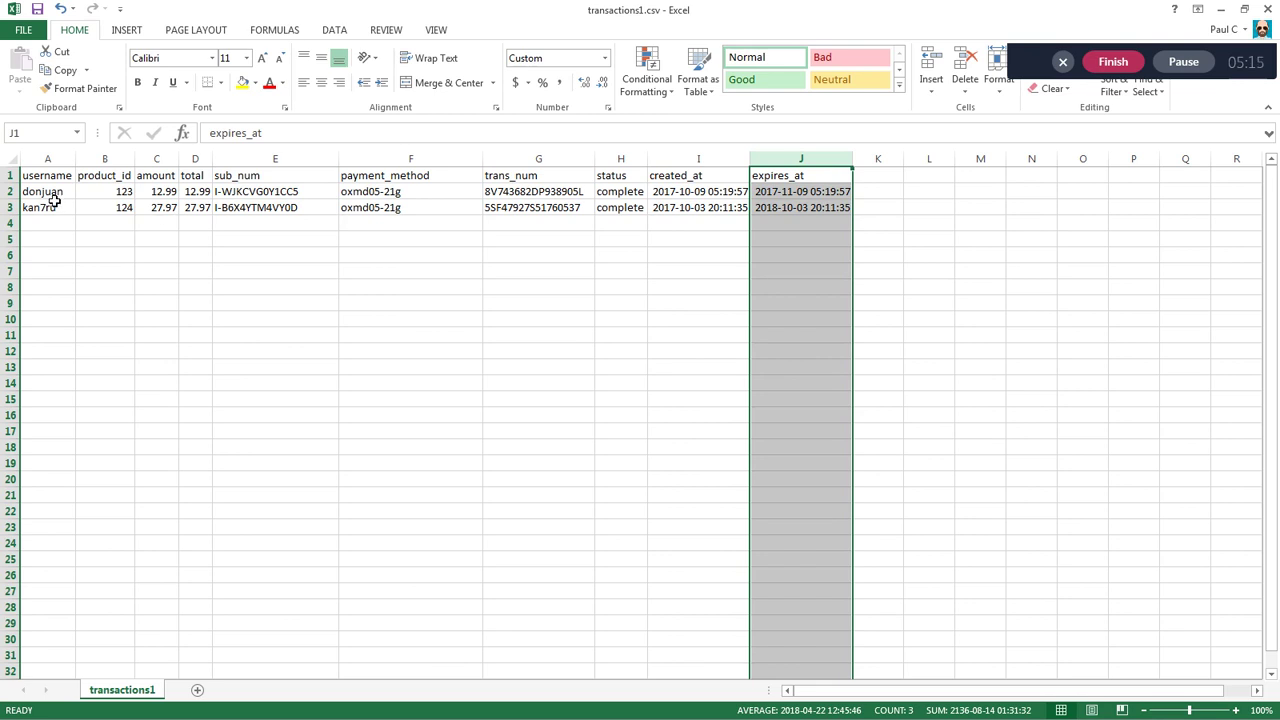
Step: Review the first transaction's username through payment_method fields and both rows' trans_num and status values
left_click_drag(55, 199, 445, 196)
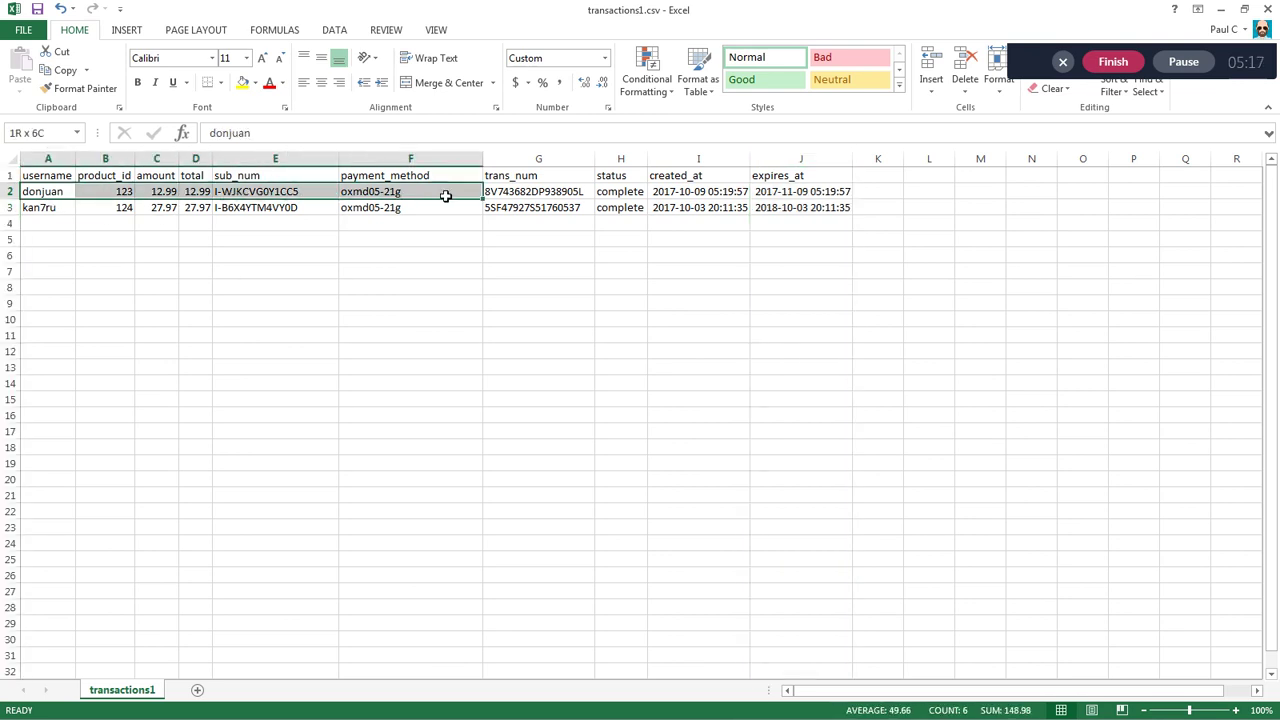
left_click(535, 160)
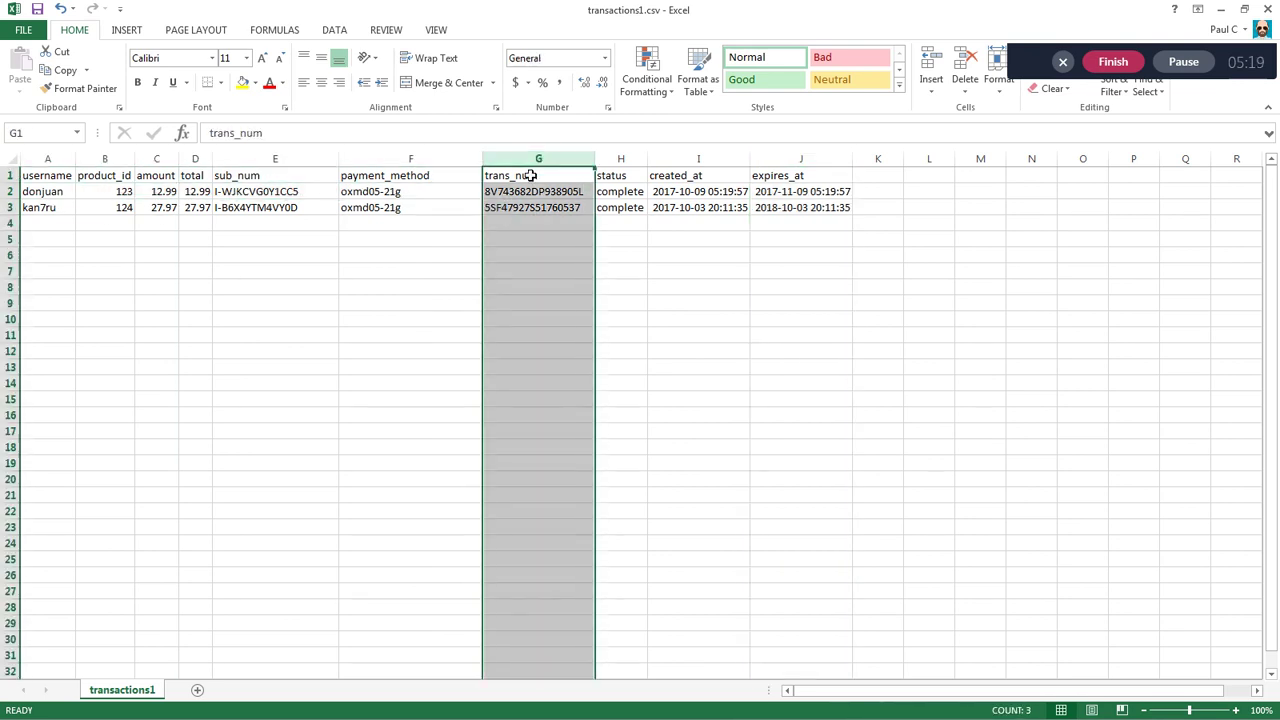
left_click(520, 194)
left_click(520, 206)
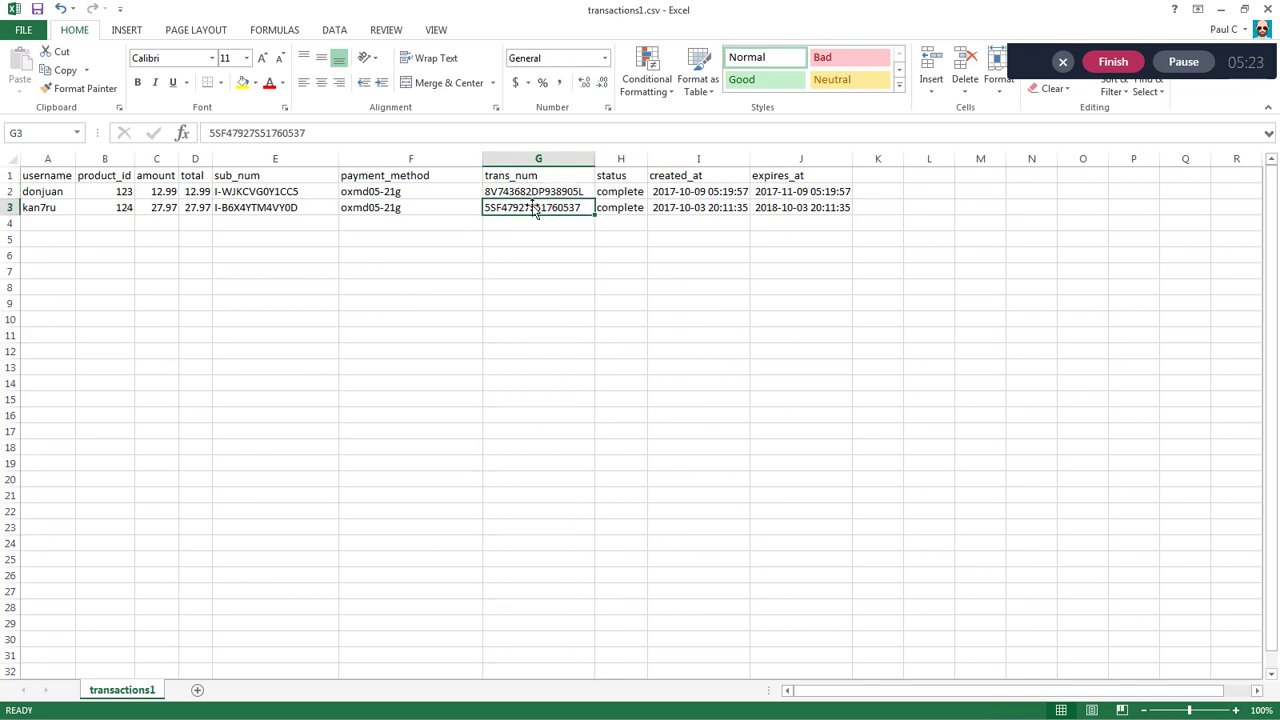
left_click(529, 194)
left_click(527, 211)
left_click_drag(620, 197, 620, 209)
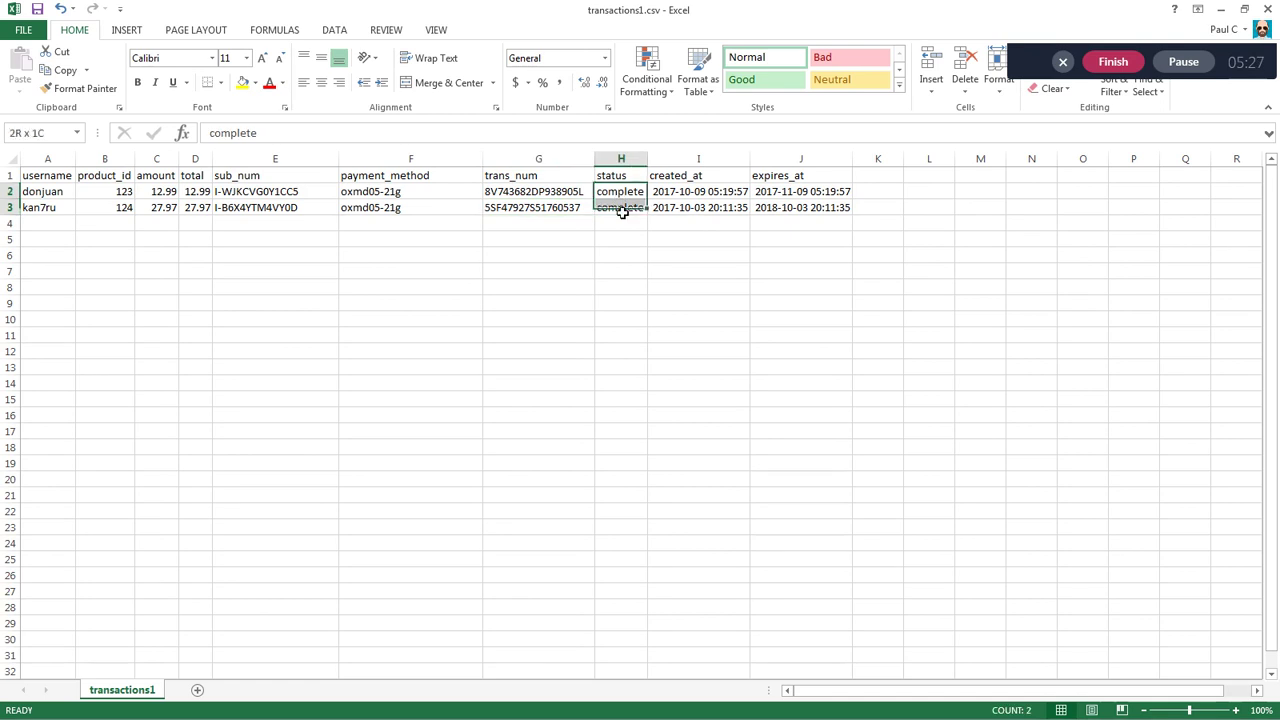
Step: Compare the created_at dates in transactions1.csv with those in subscriptions.csv, returning to transactions1.csv
left_click(686, 180)
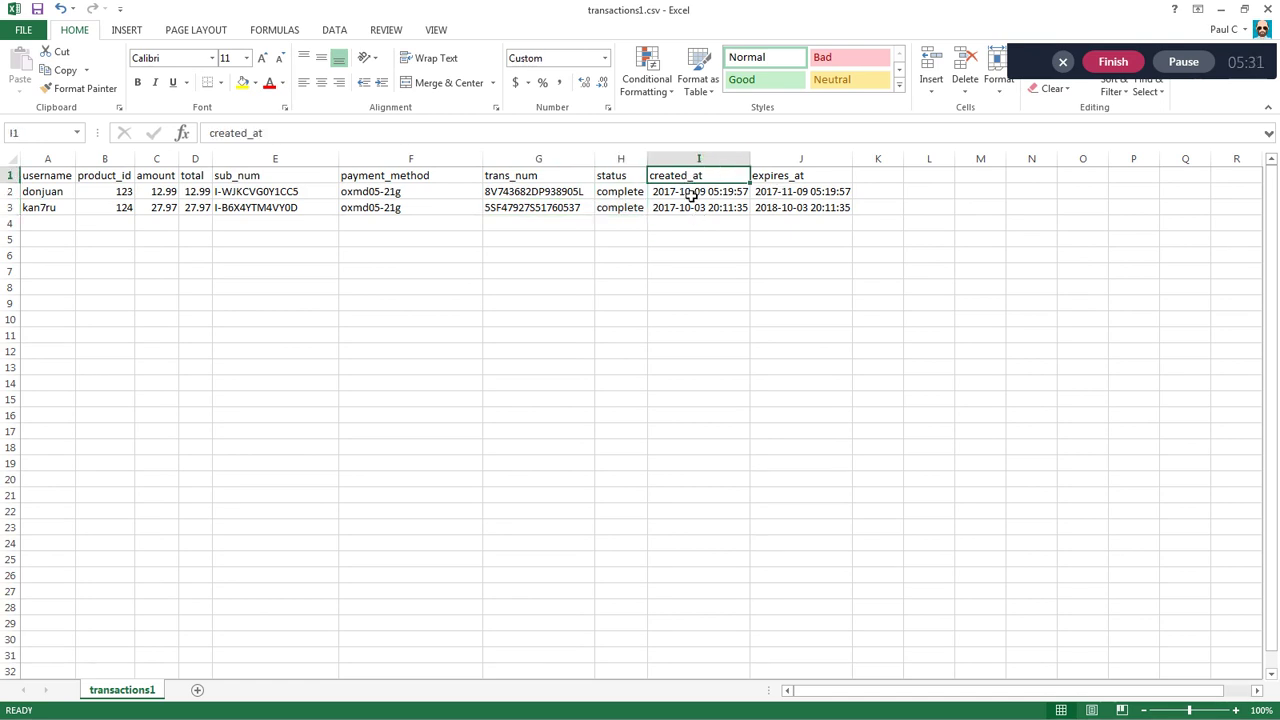
left_click_drag(688, 198, 689, 209)
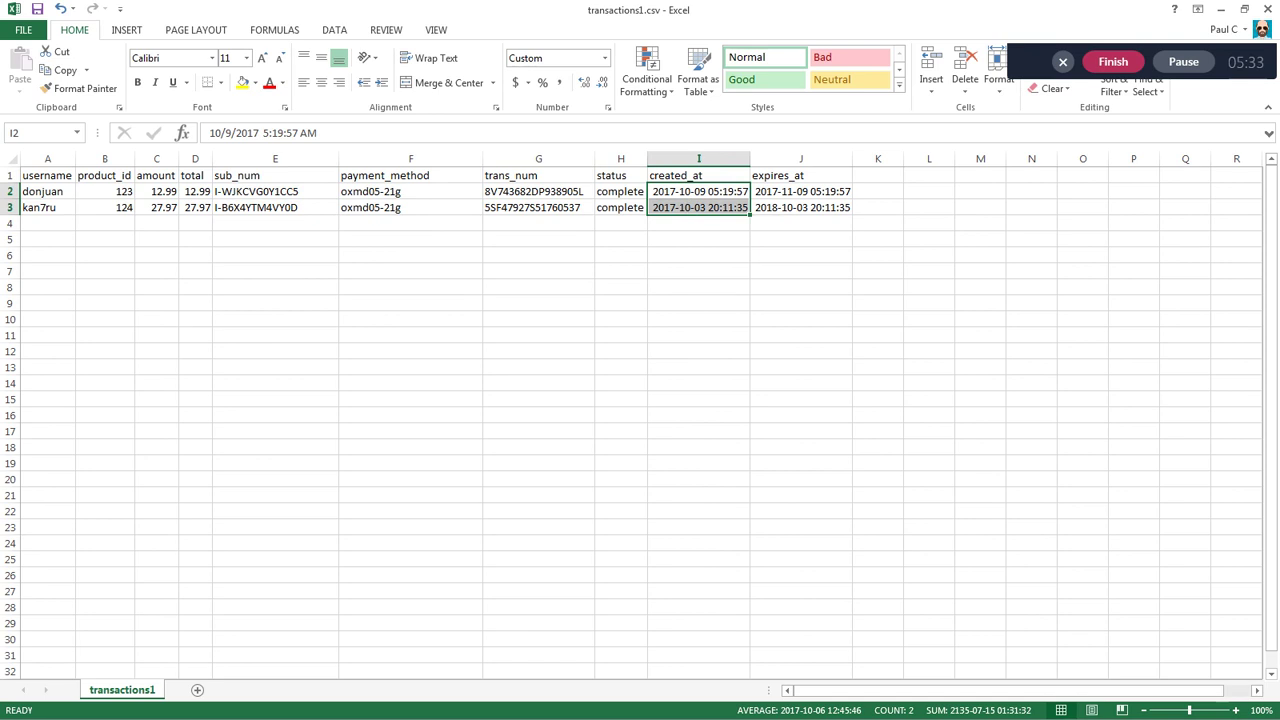
key("alt+Tab")
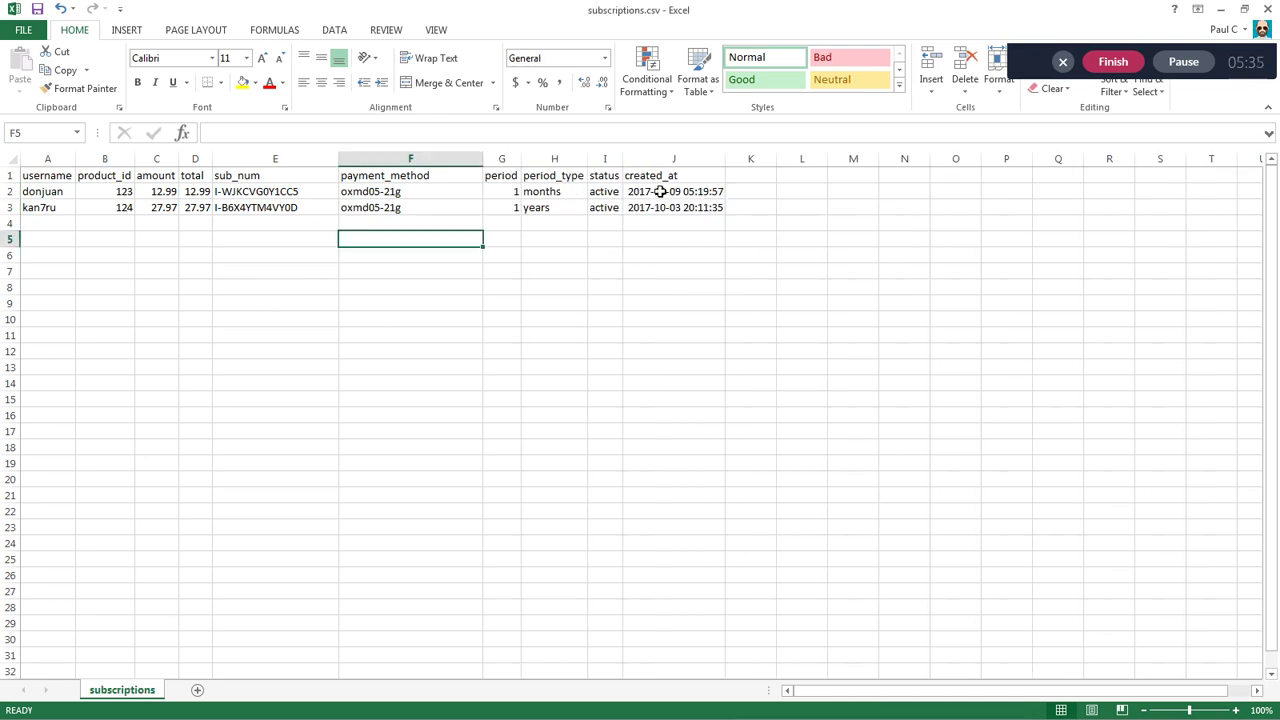
left_click_drag(643, 196, 654, 210)
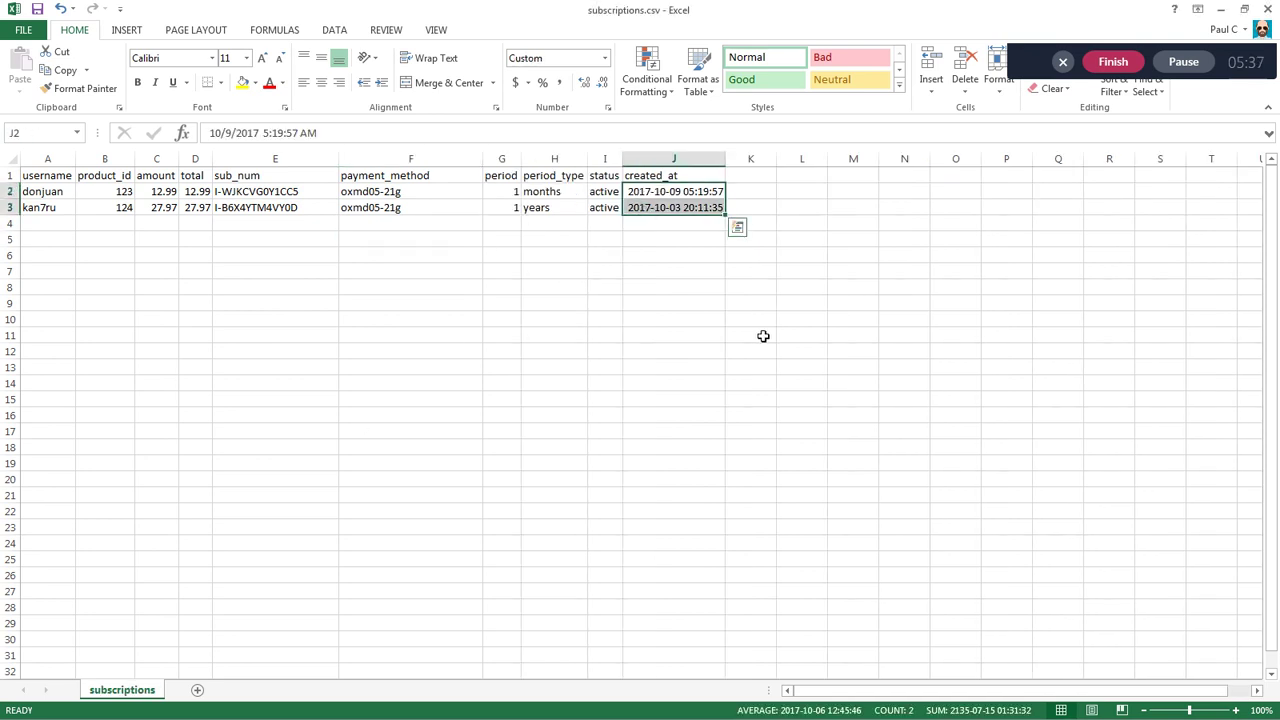
left_click(637, 196)
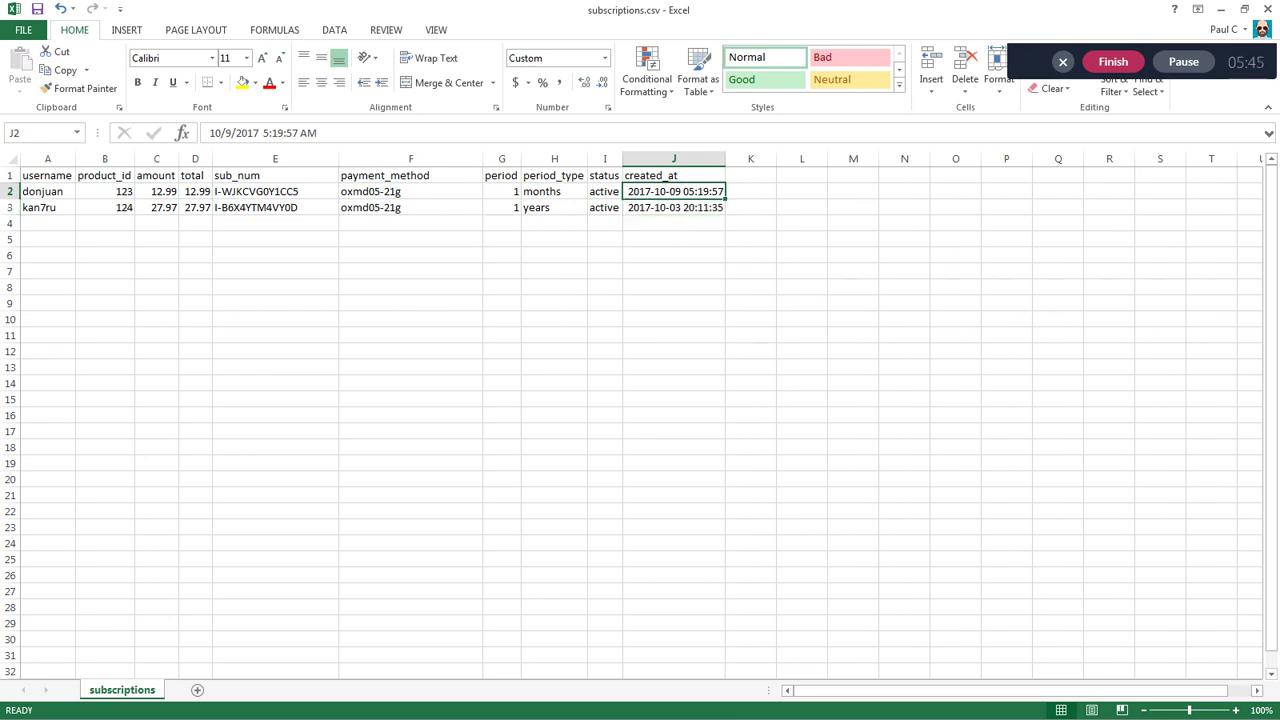
key("alt+Tab")
Step: Compare the created_at and expires_at dates of each transaction against its monthly or yearly billing period
left_click(690, 197)
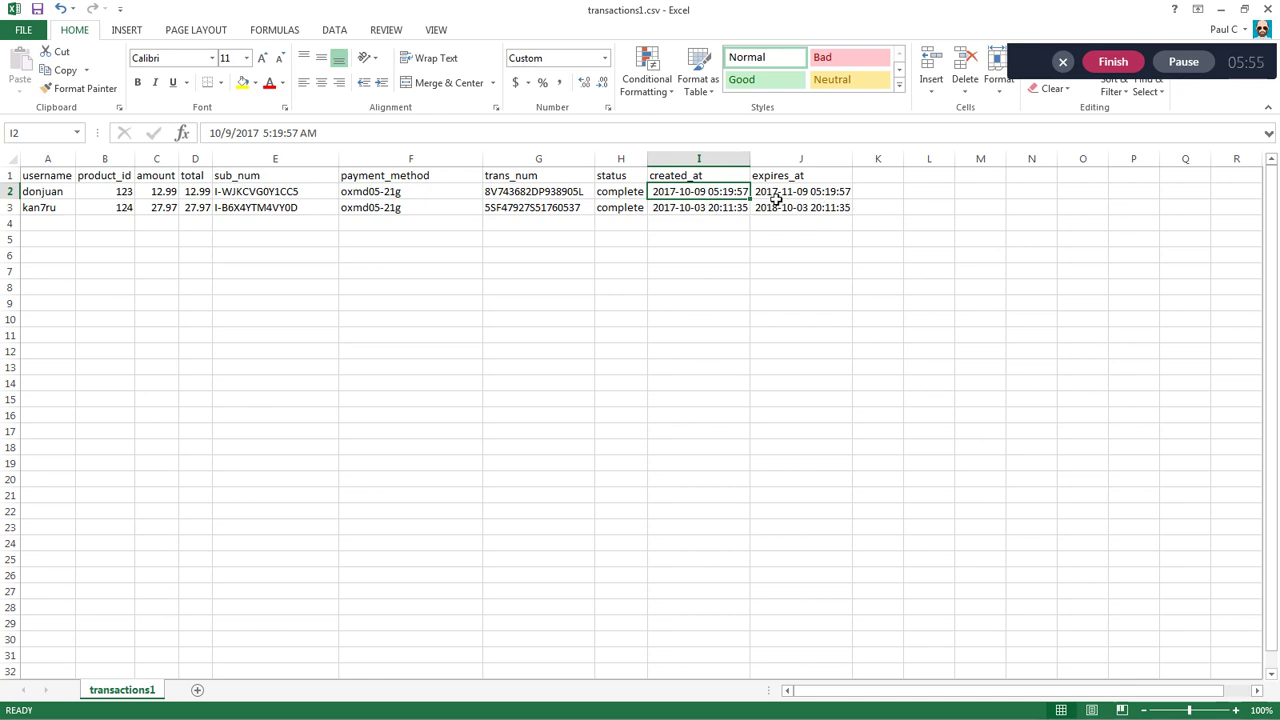
left_click(790, 195)
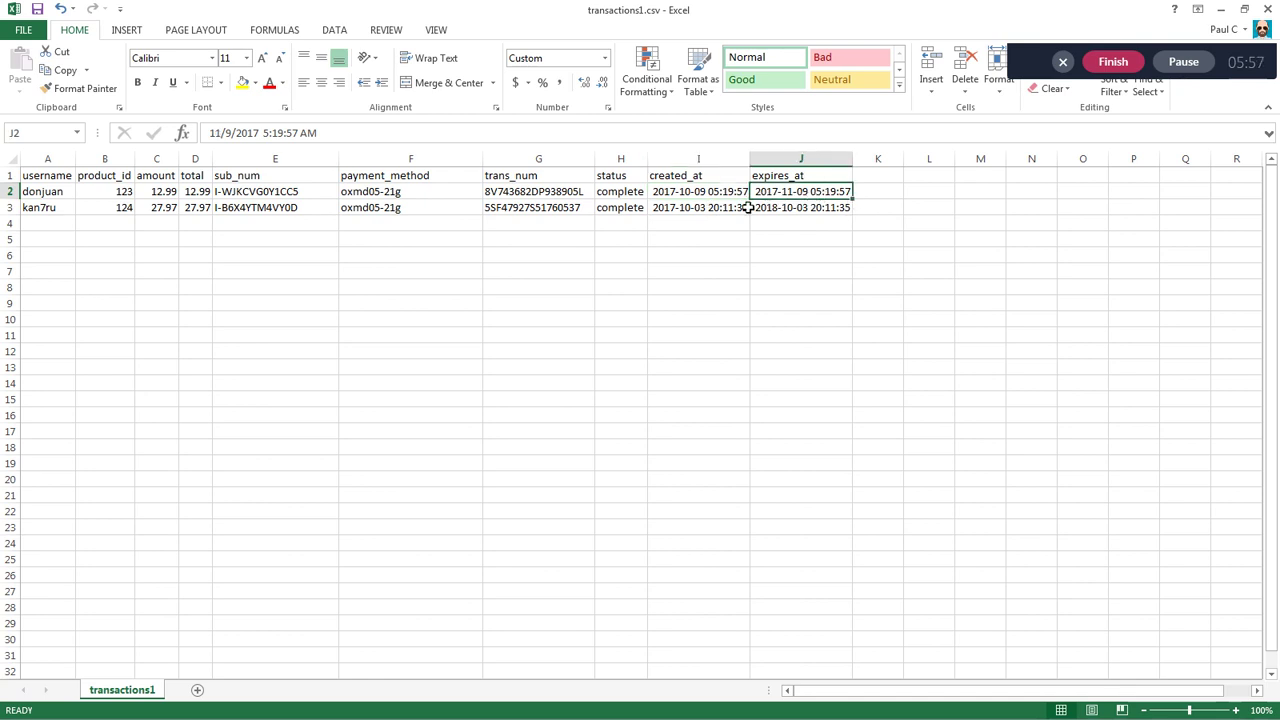
left_click(704, 209)
left_click(779, 214)
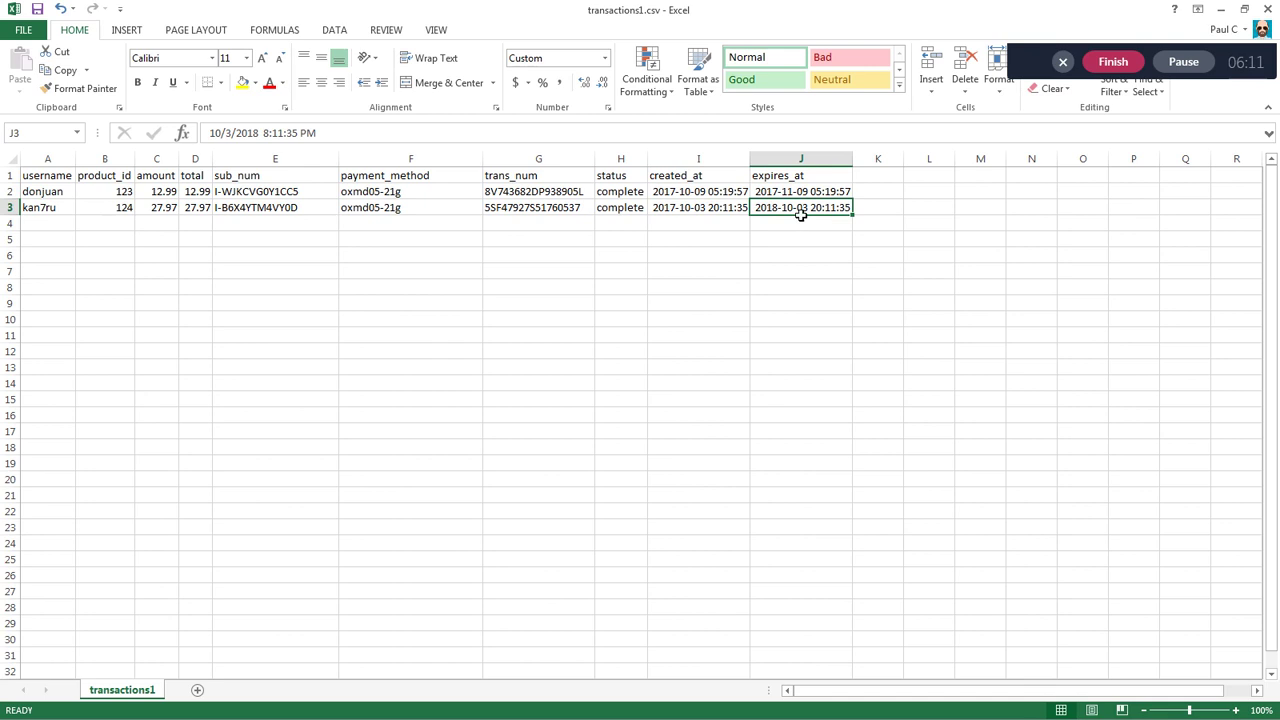
left_click(726, 214)
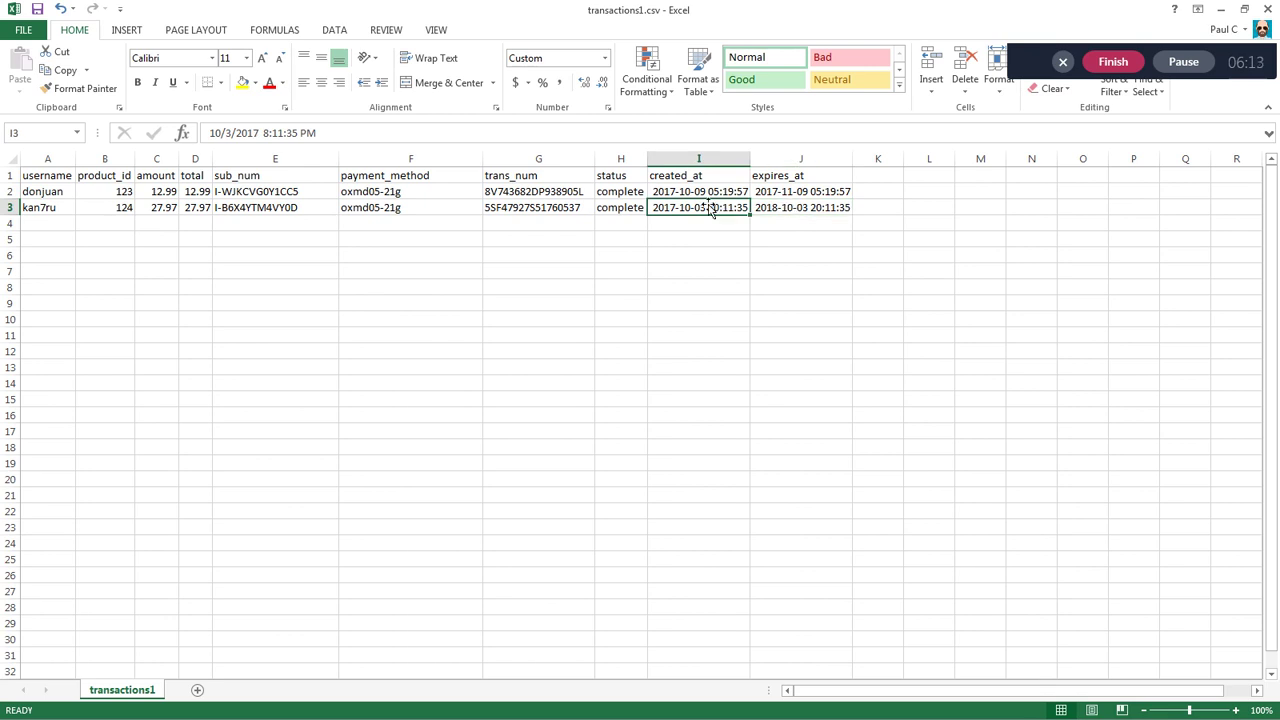
left_click(809, 193)
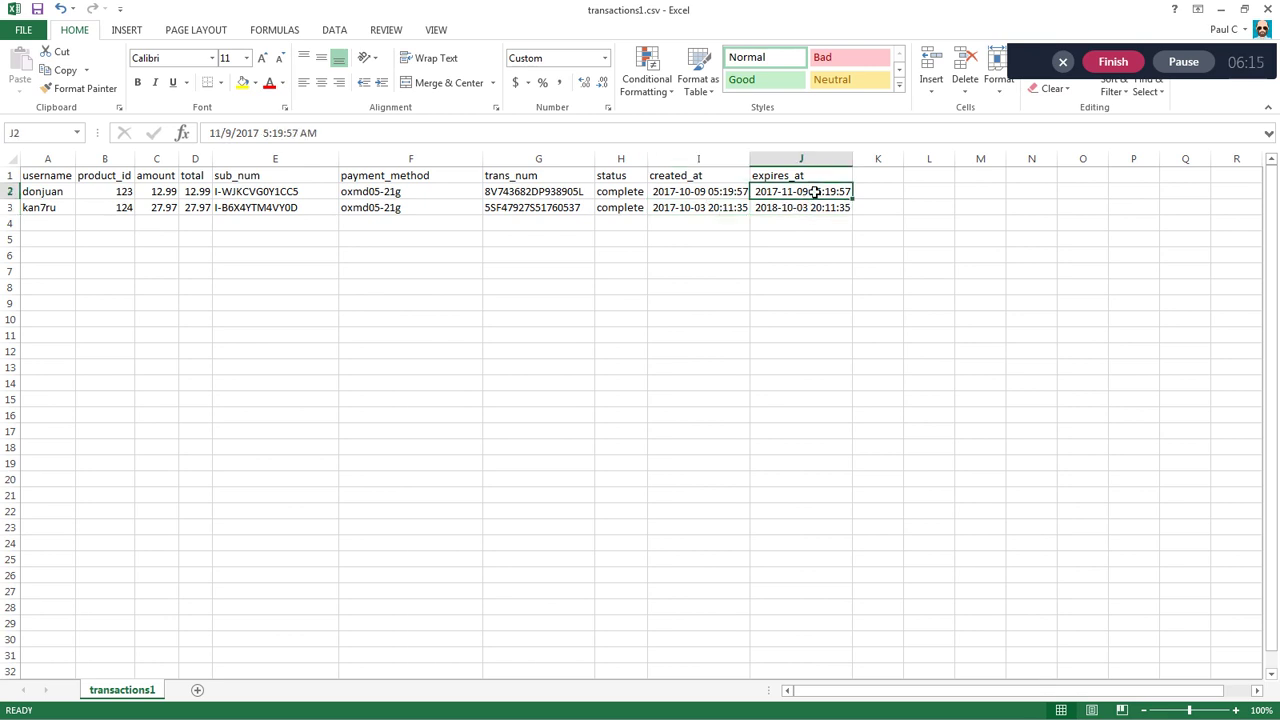
left_click(705, 199)
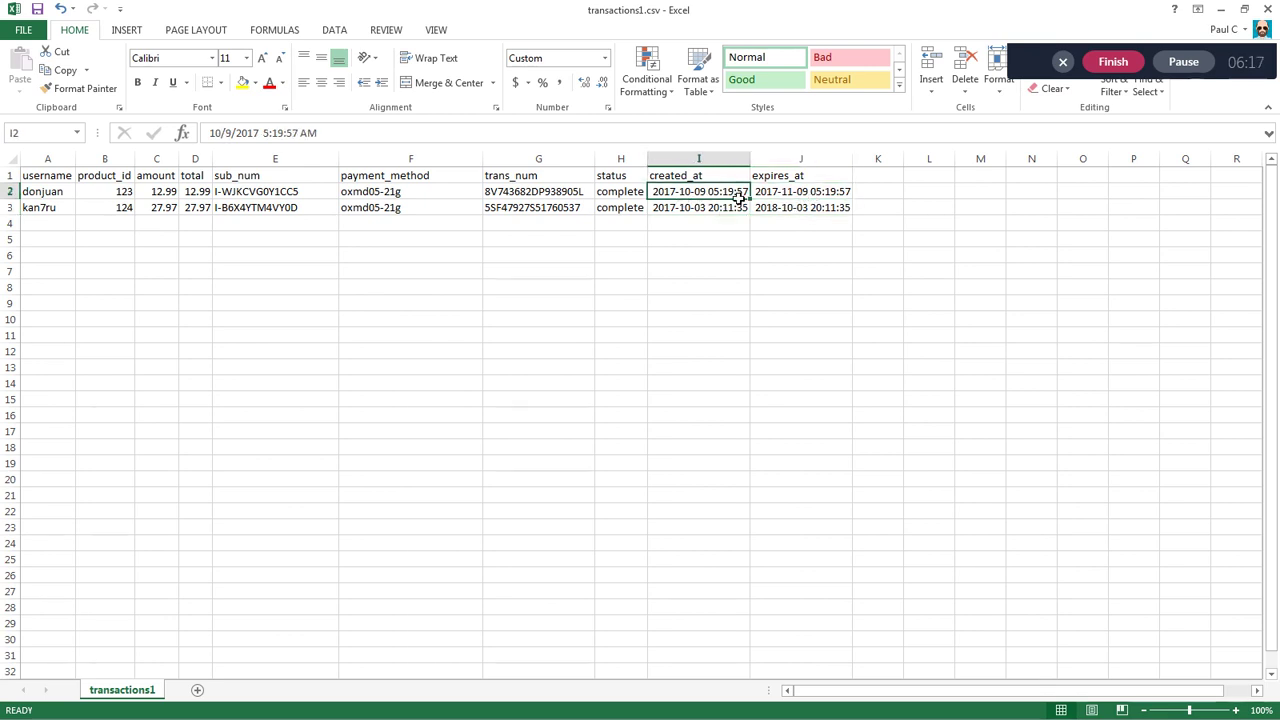
Step: Check the custom number format yyyy-mm-dd hh:mm:ss on the created_at and expires_at columns of transactions1.csv
left_click_drag(699, 160, 800, 161)
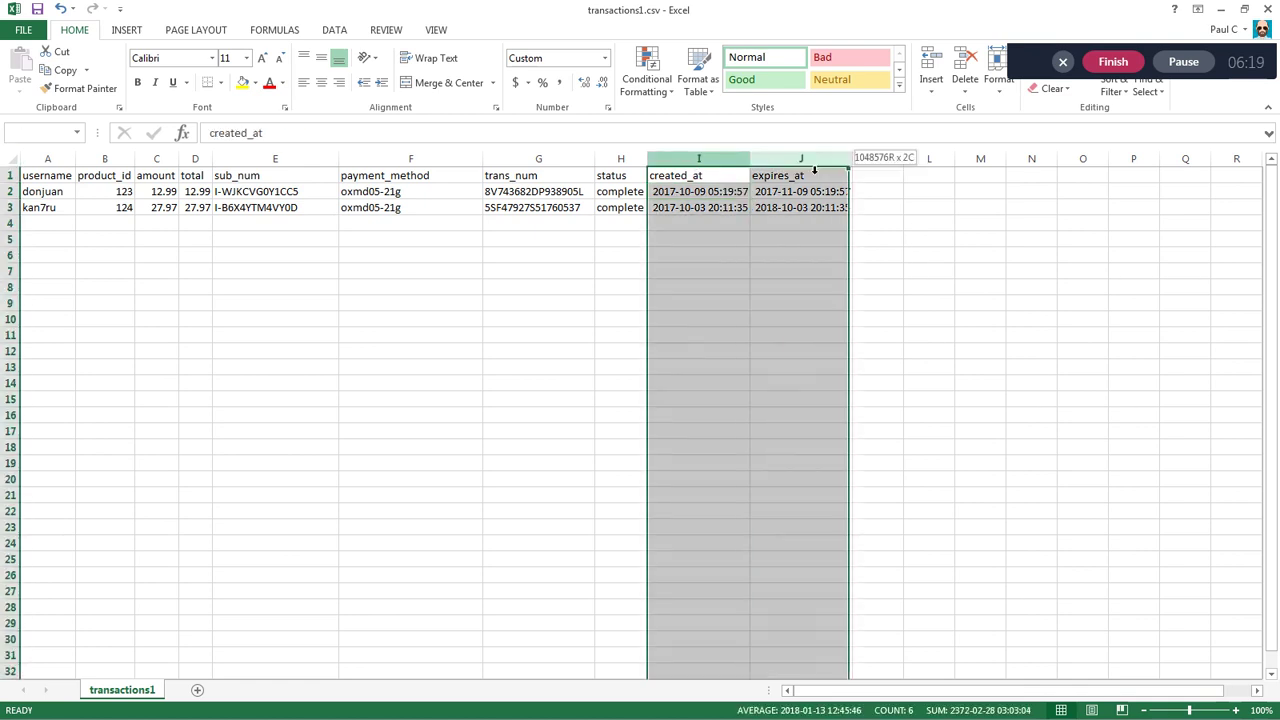
right_click(790, 162)
left_click(845, 330)
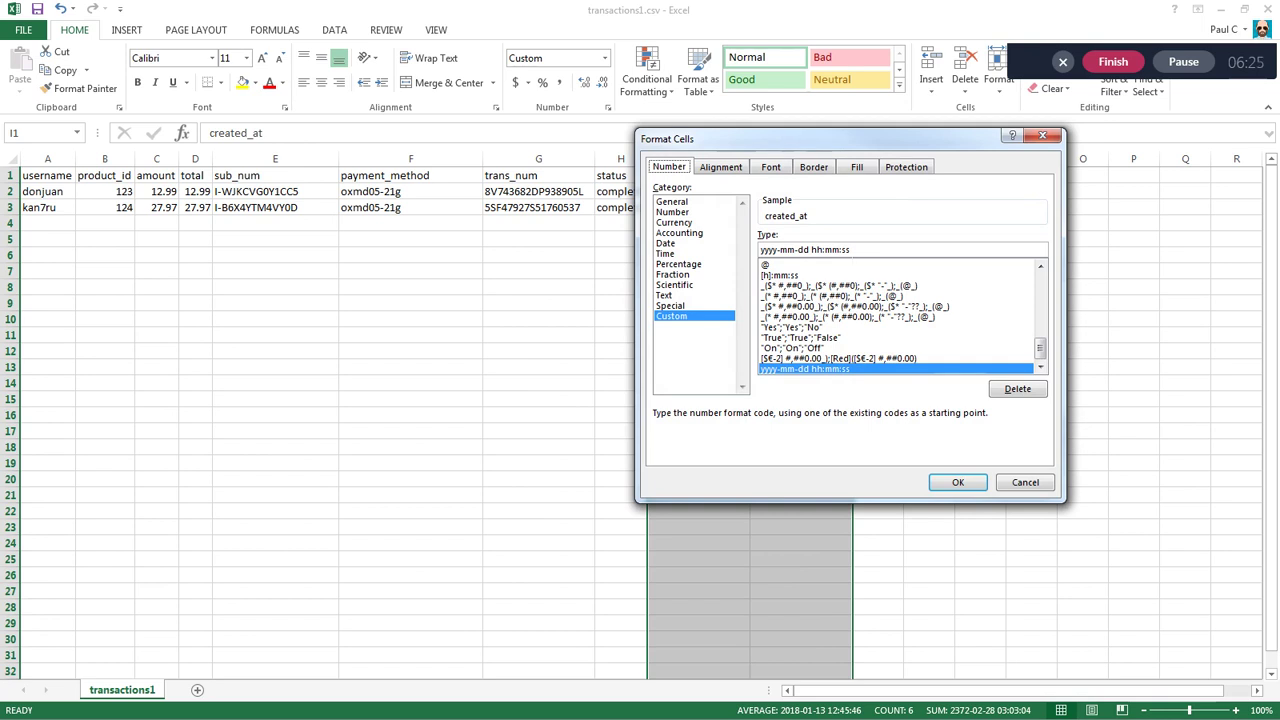
left_click(958, 482)
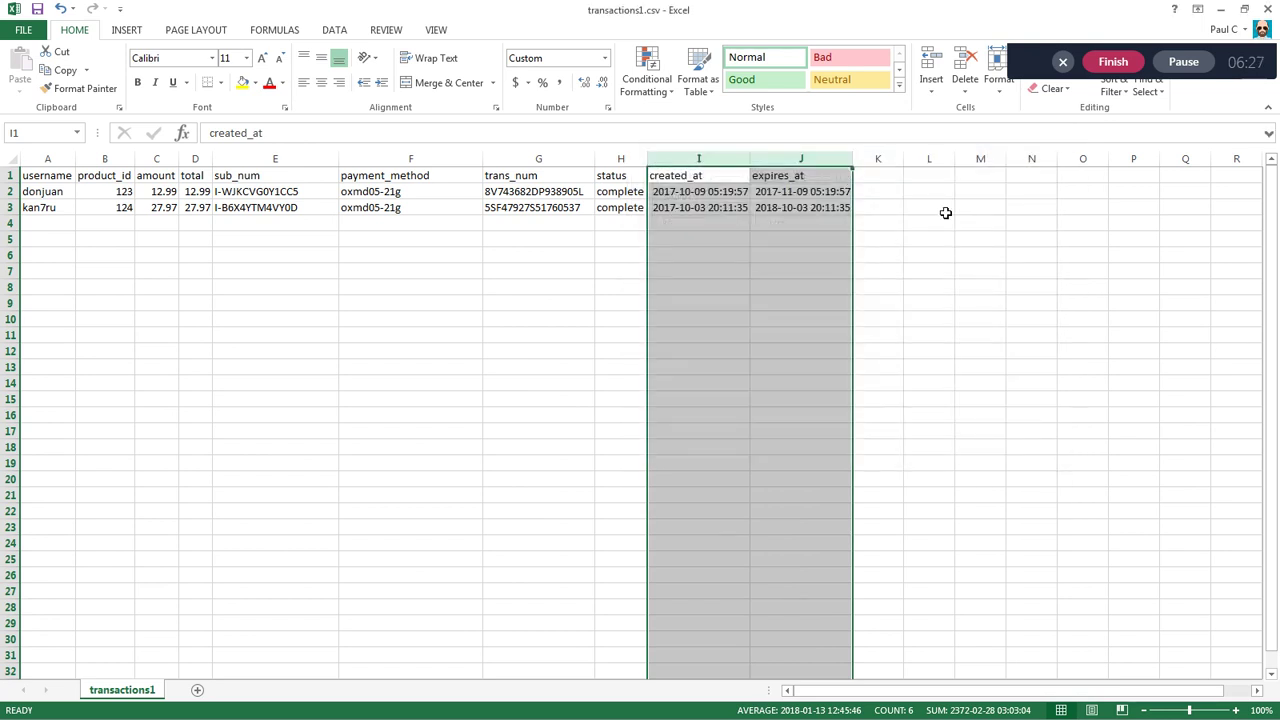
left_click(945, 212)
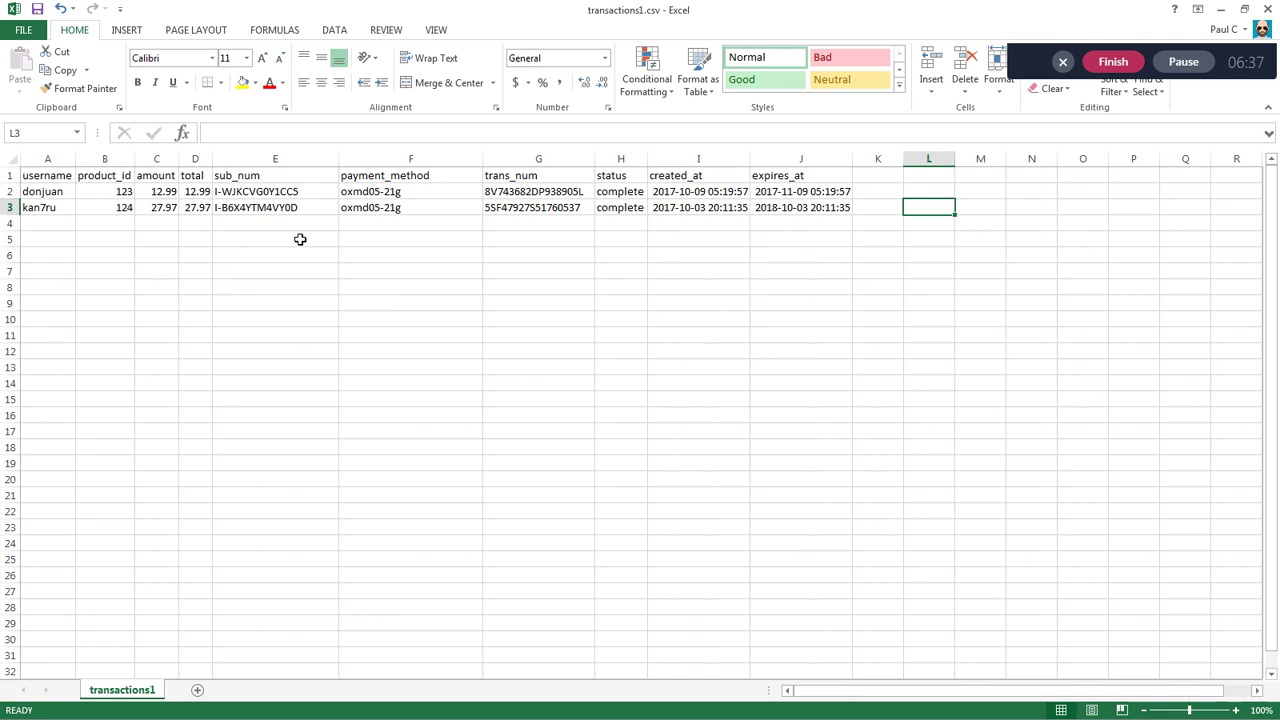
Step: Close transactions1.csv, saving its changes
left_click(1264, 12)
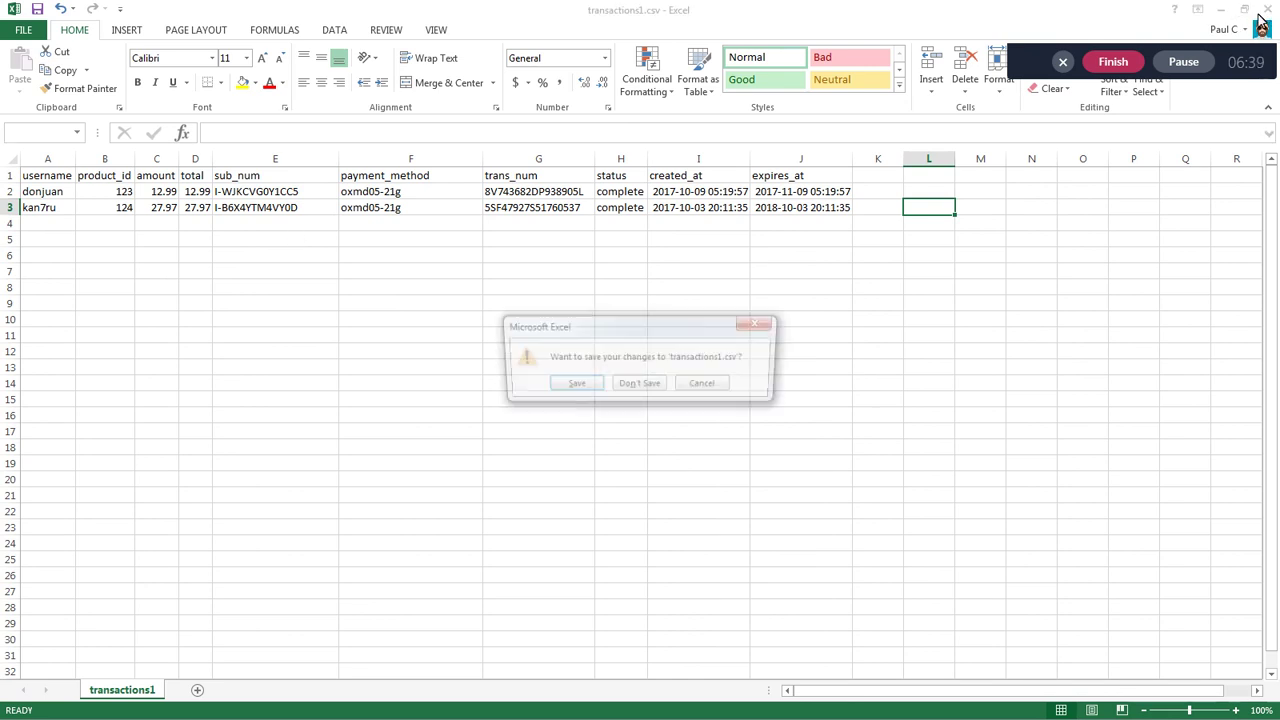
left_click(568, 387)
left_click(578, 410)
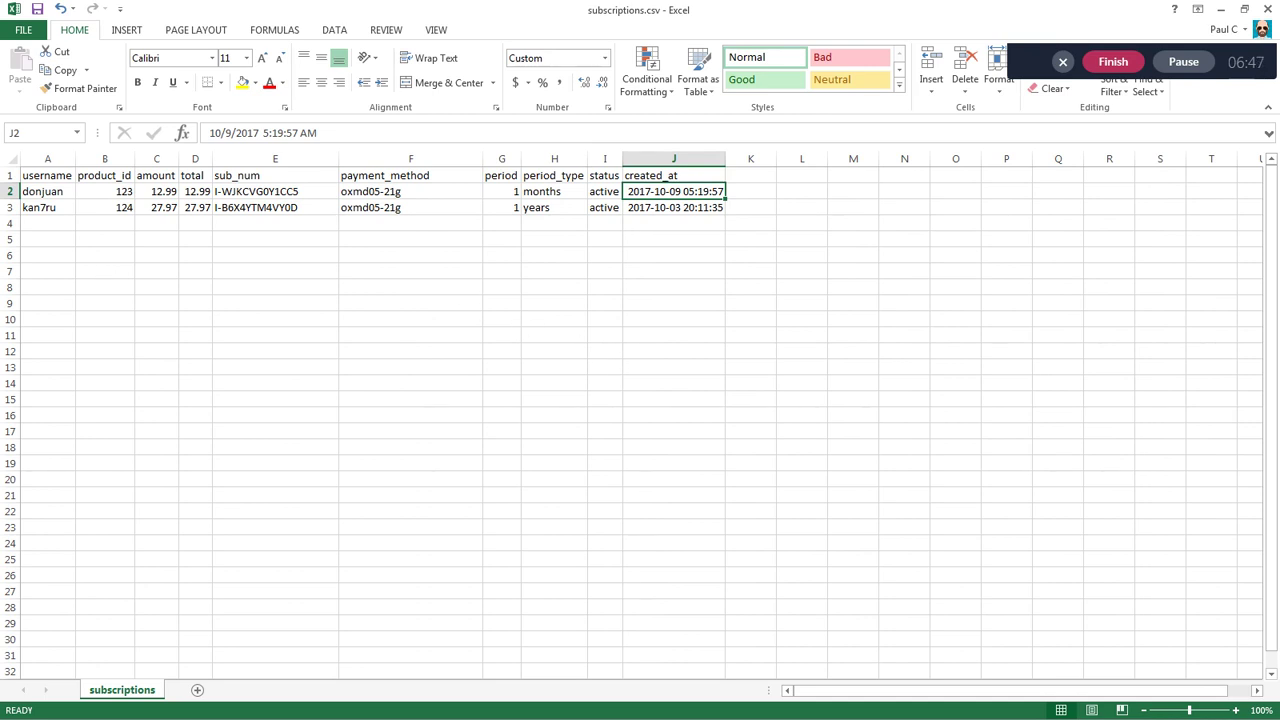
Step: Autofit all column widths in the reopened transactions1.csv and inspect its created_at dates
left_click(11, 160)
double_click(72, 159)
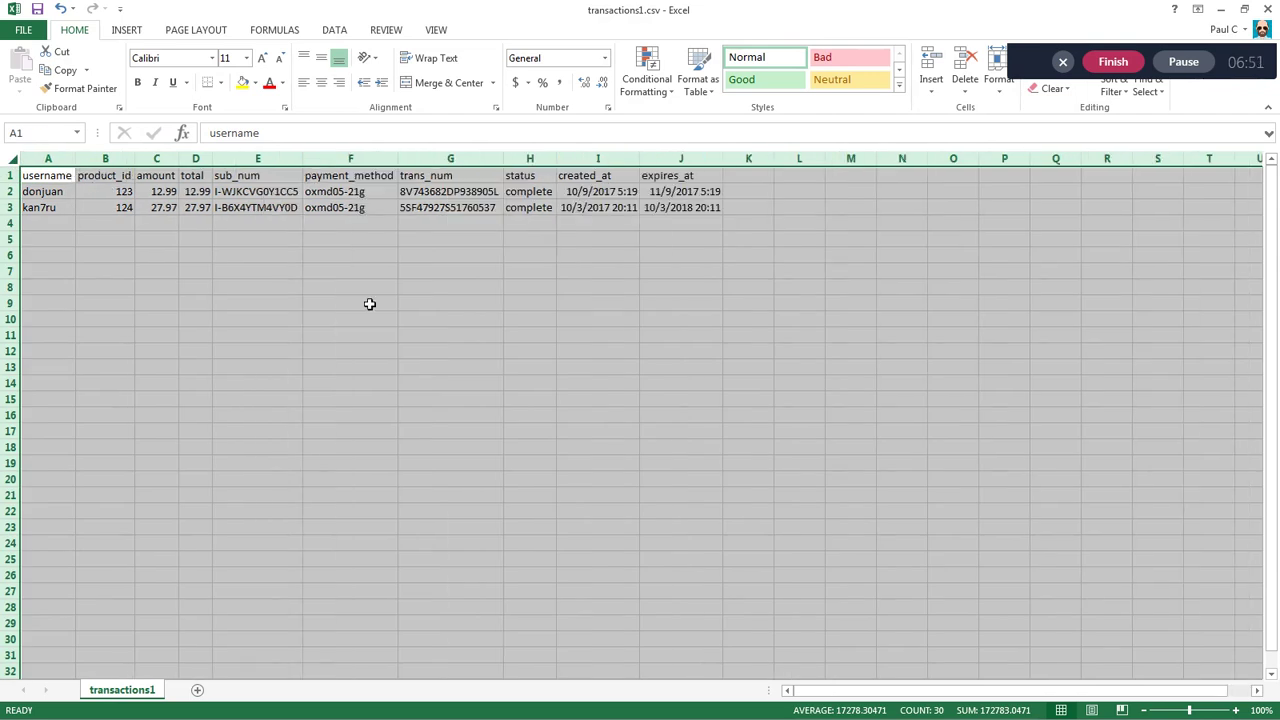
left_click_drag(588, 192, 588, 207)
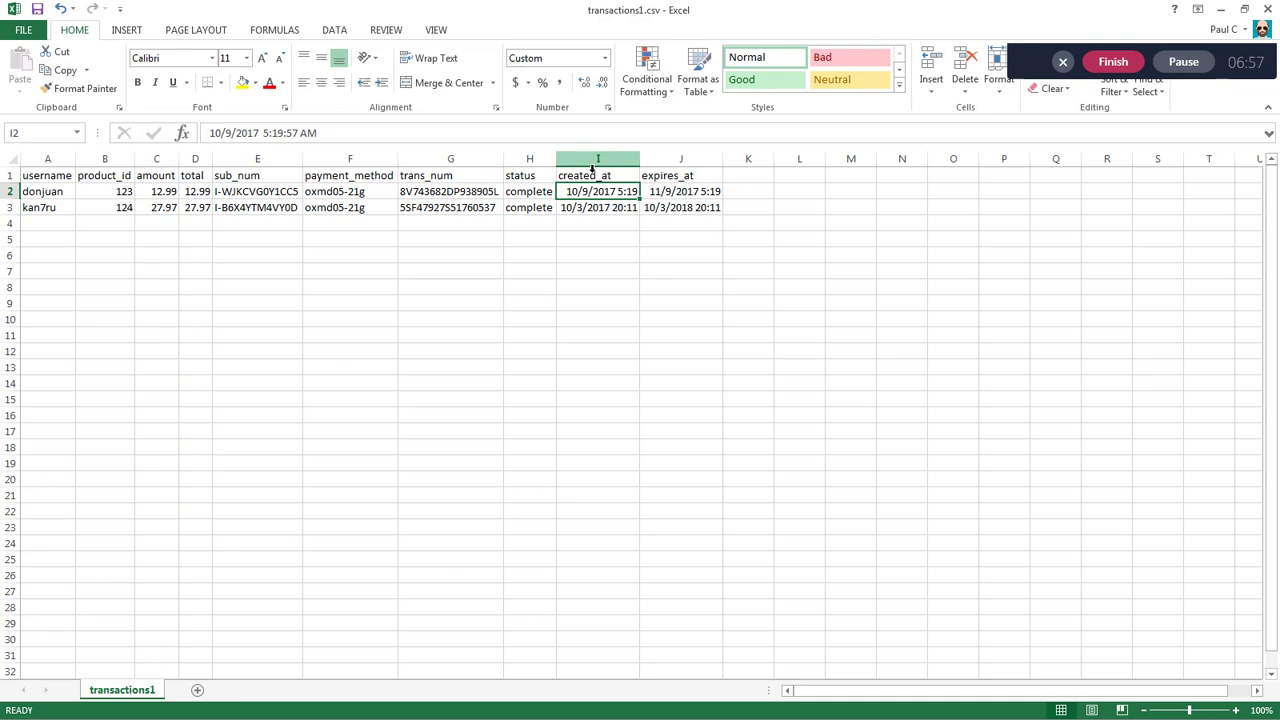
Step: Apply the custom number format yyyy-mm-dd hh:mm:ss to the created_at and expires_at columns
left_click_drag(598, 165, 679, 161)
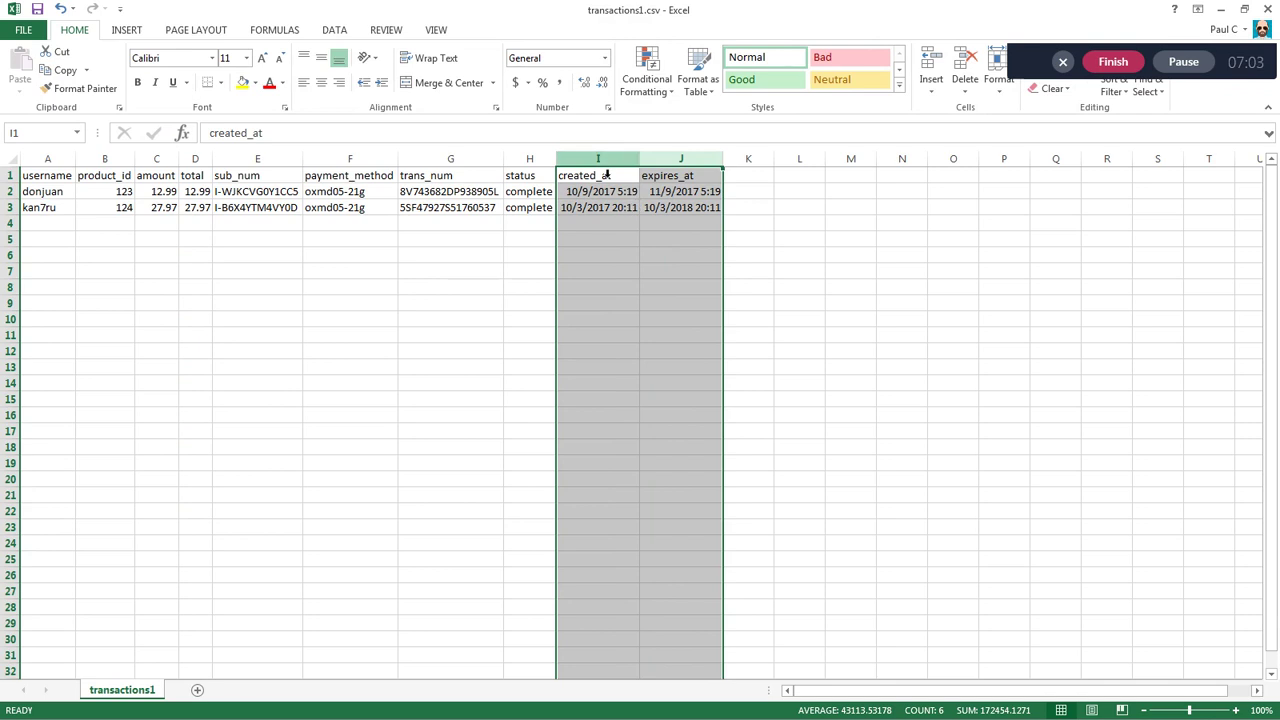
right_click(606, 170)
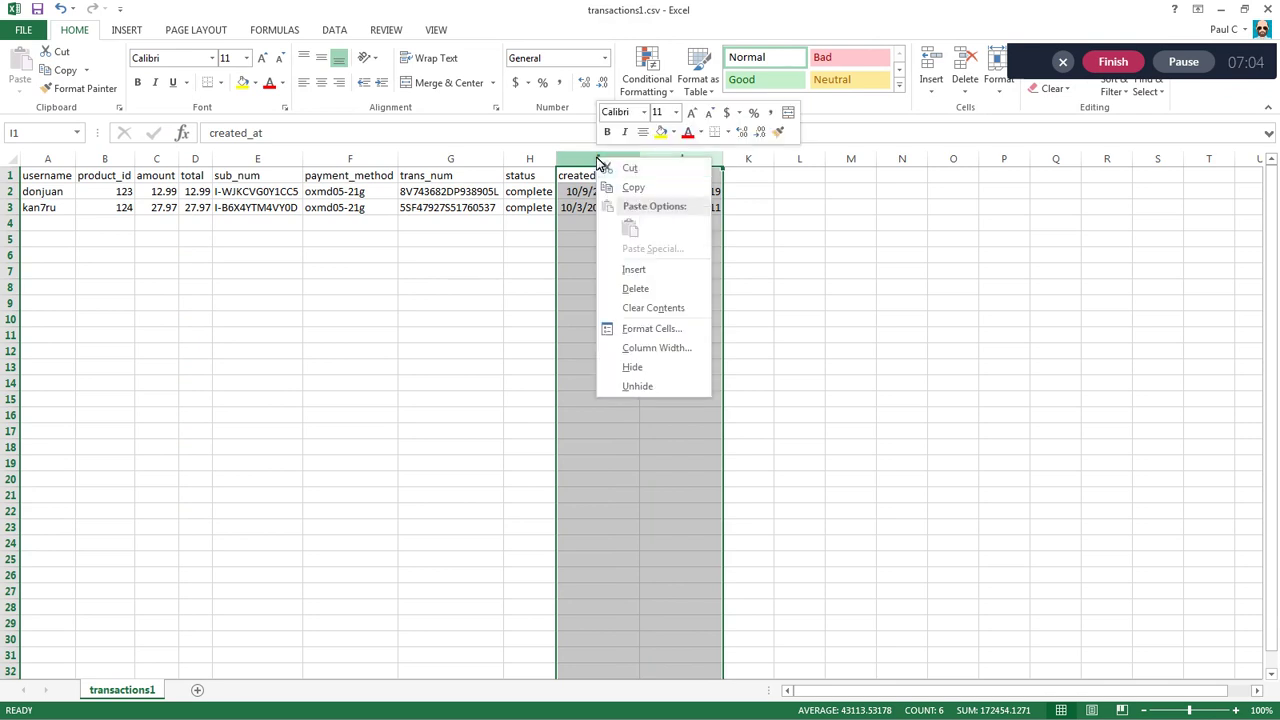
left_click(660, 324)
left_click(495, 317)
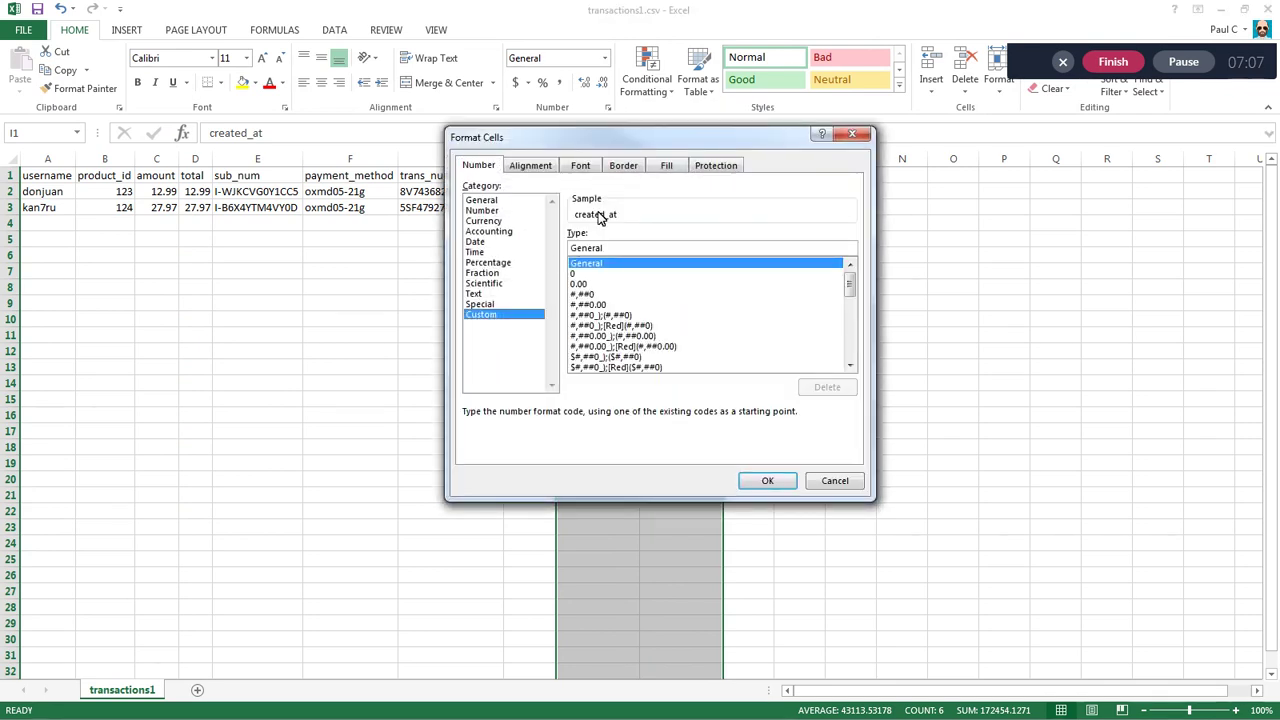
double_click(598, 248)
type("yyyy")
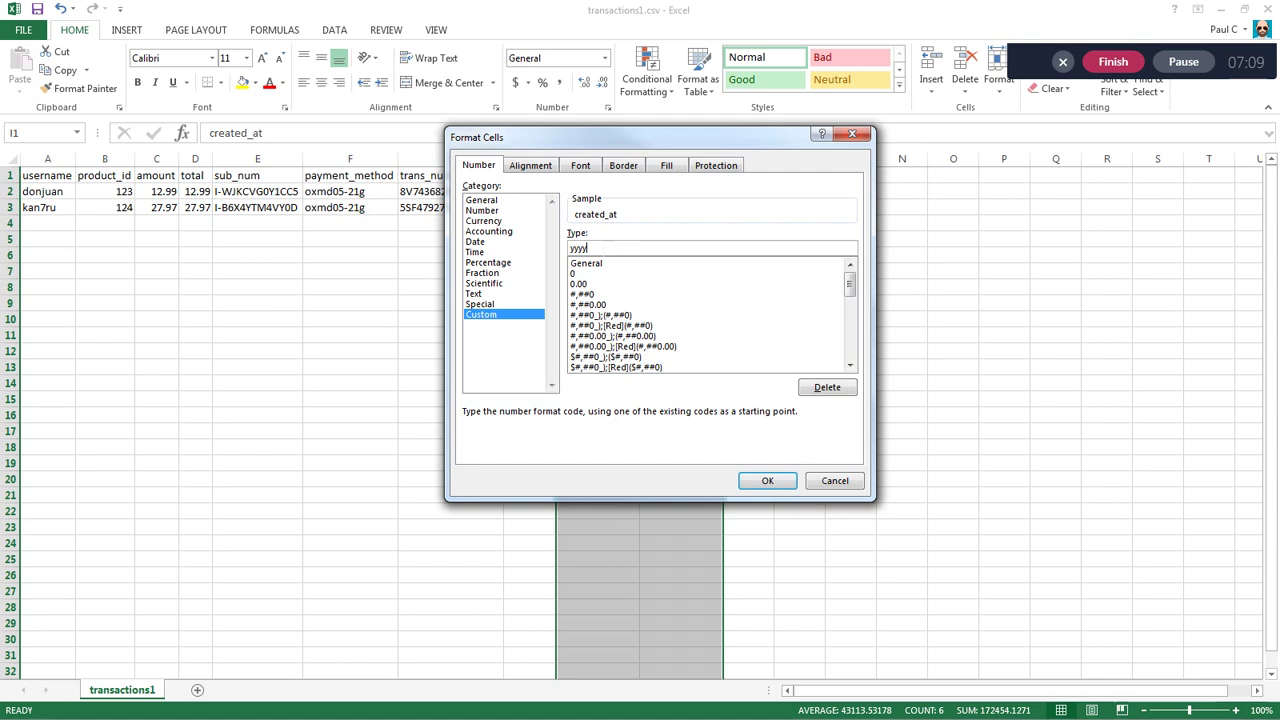
type("-mm-dd hh:mm:ss")
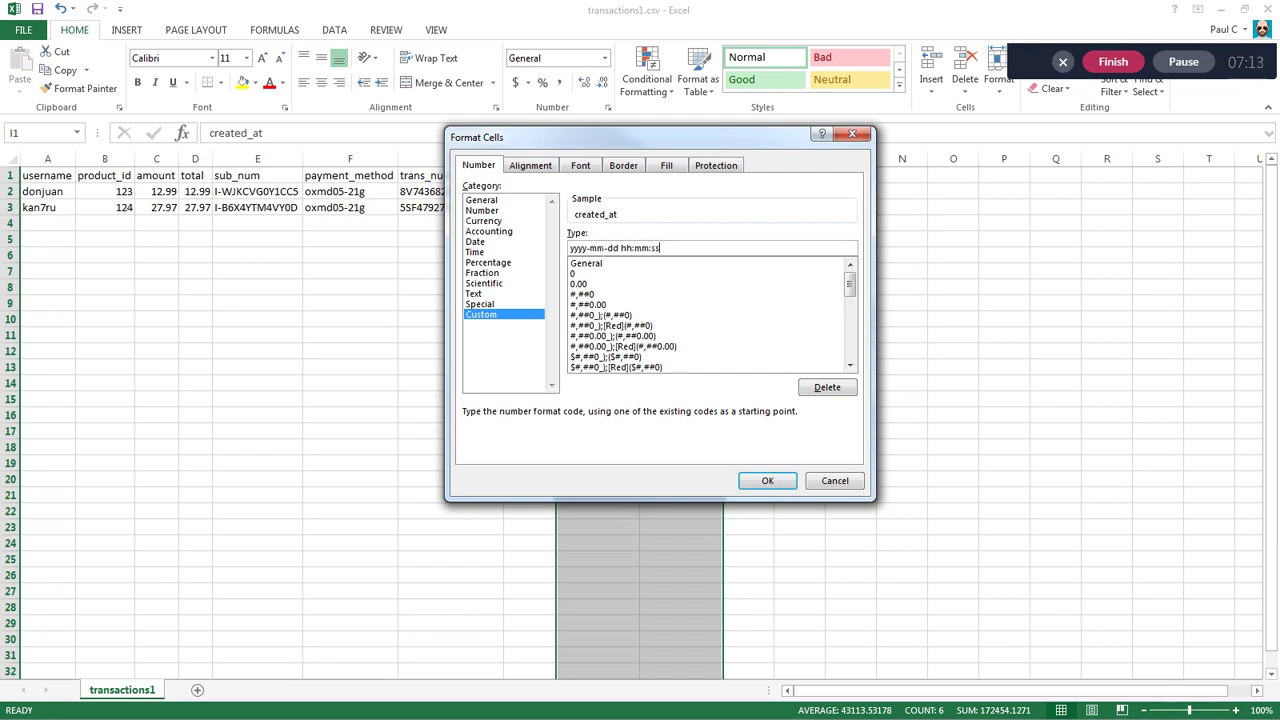
key("Return")
left_click(786, 195)
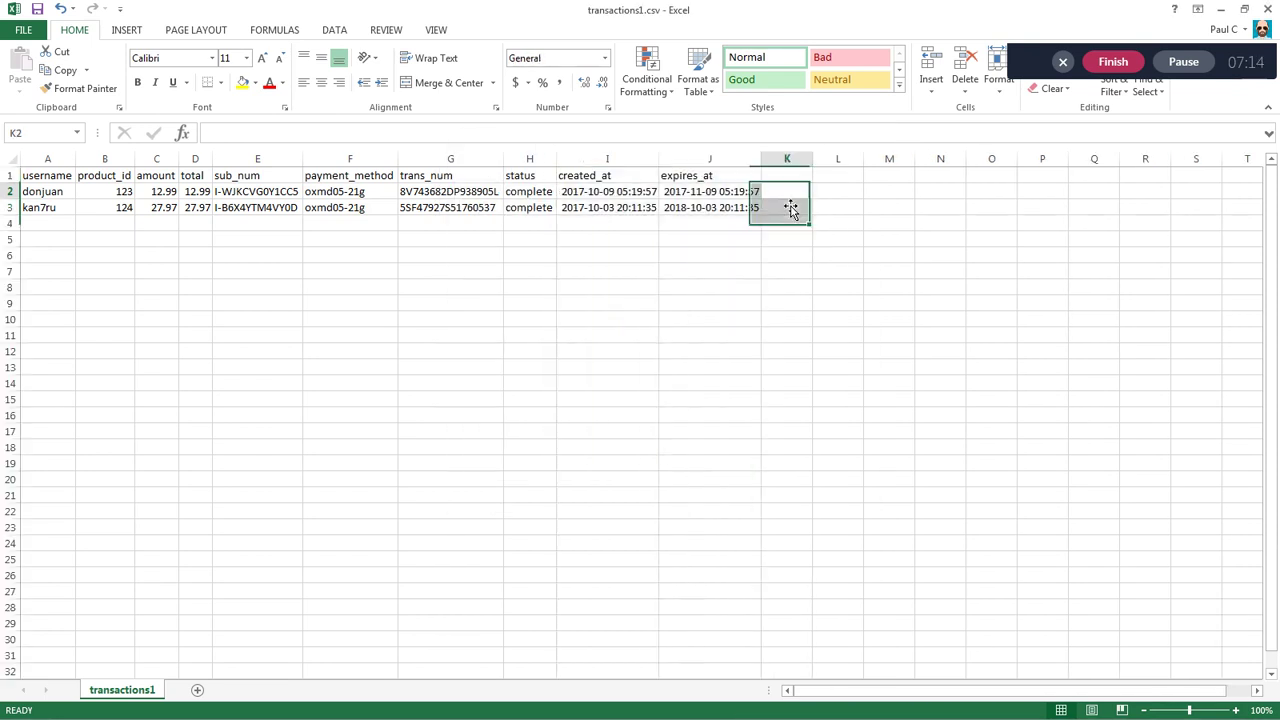
left_click(602, 257)
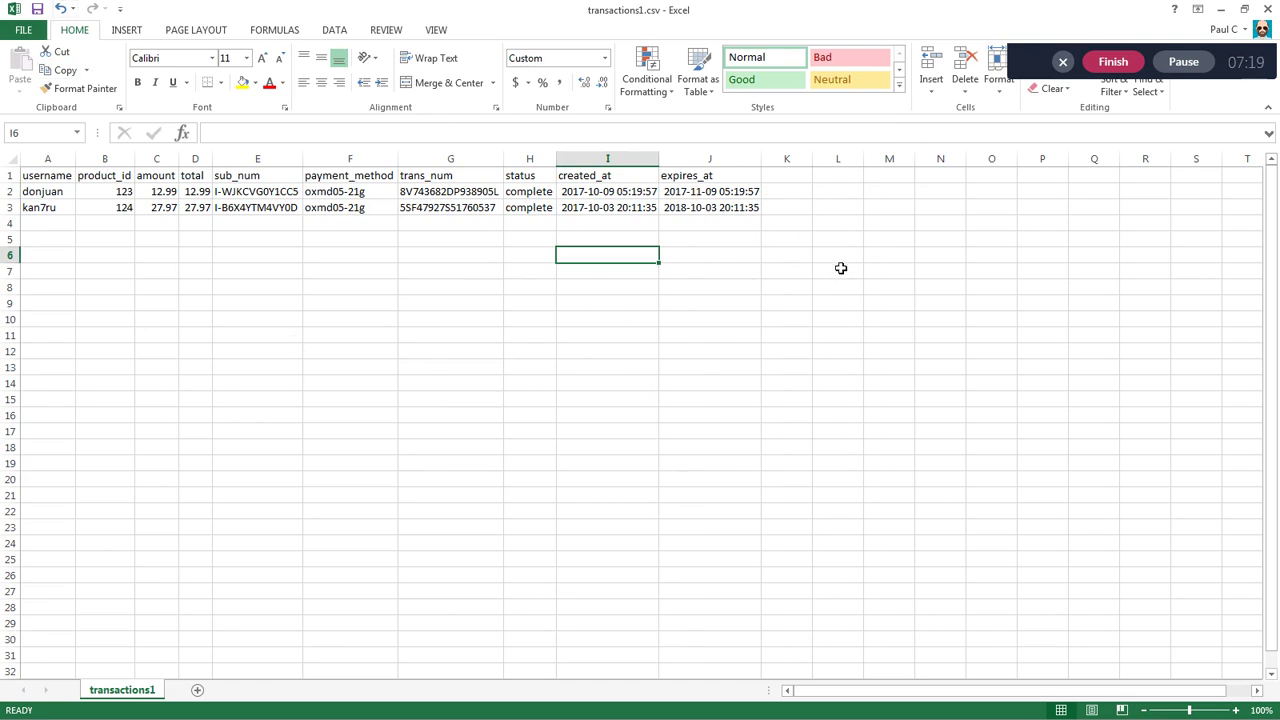
left_click(796, 229)
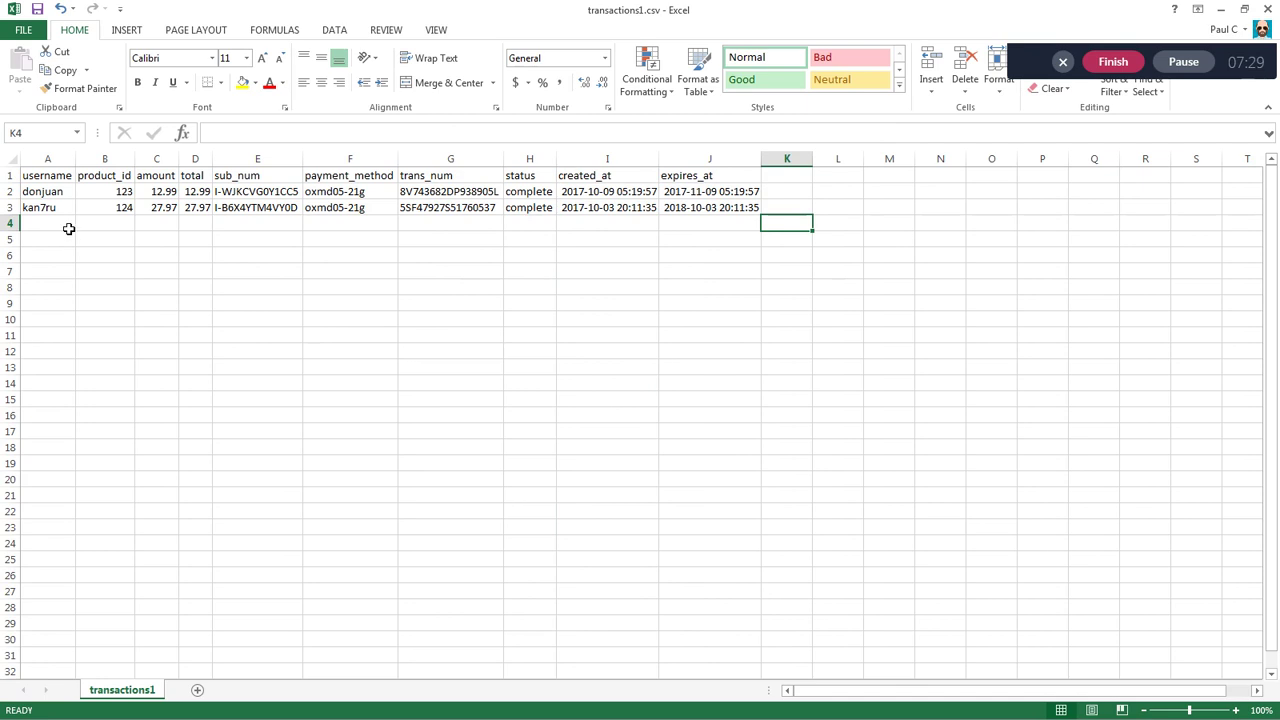
Step: Switch to subscriptions.csv and review its header row and two subscription records
key("alt+Tab")
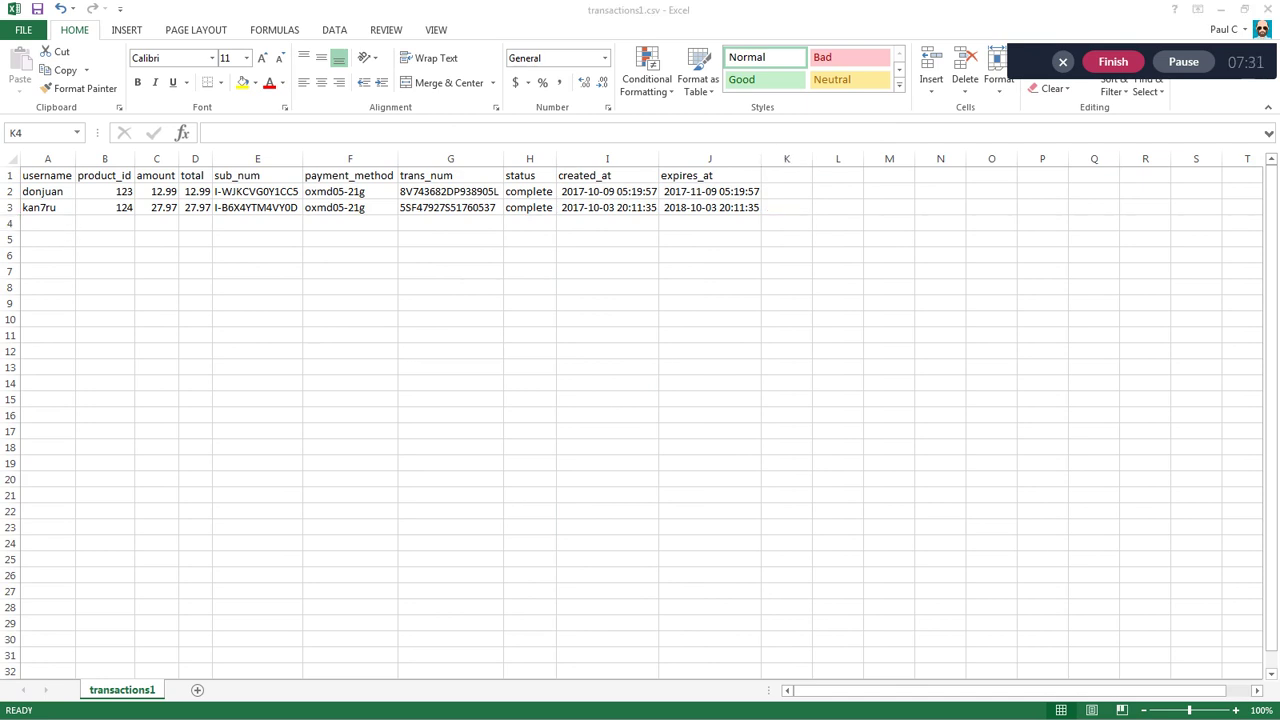
key("alt+Tab")
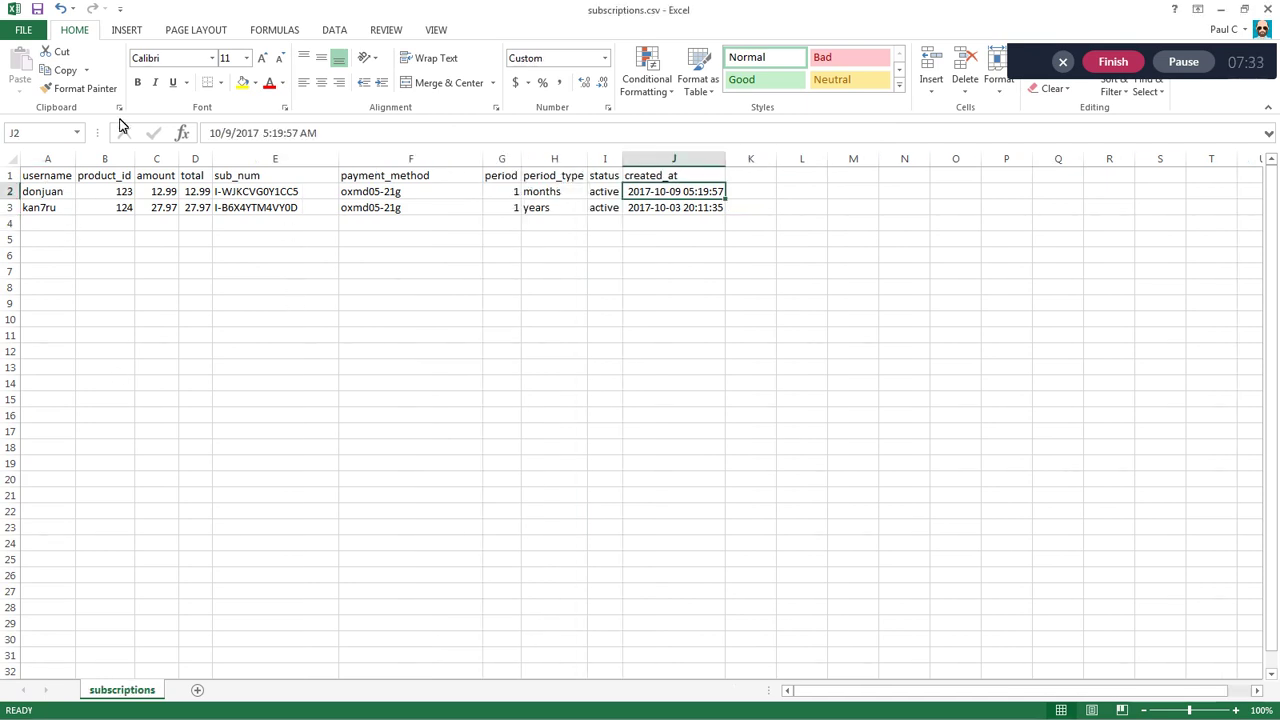
left_click_drag(46, 179, 711, 217)
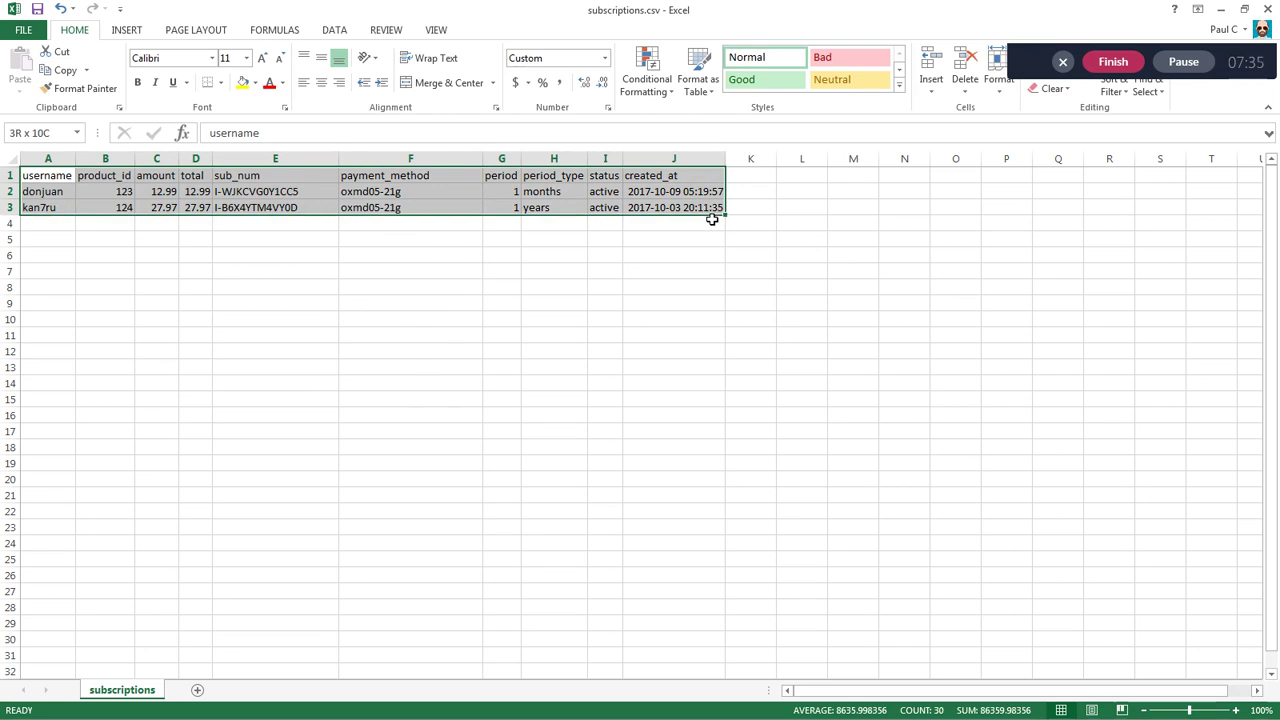
left_click(57, 229)
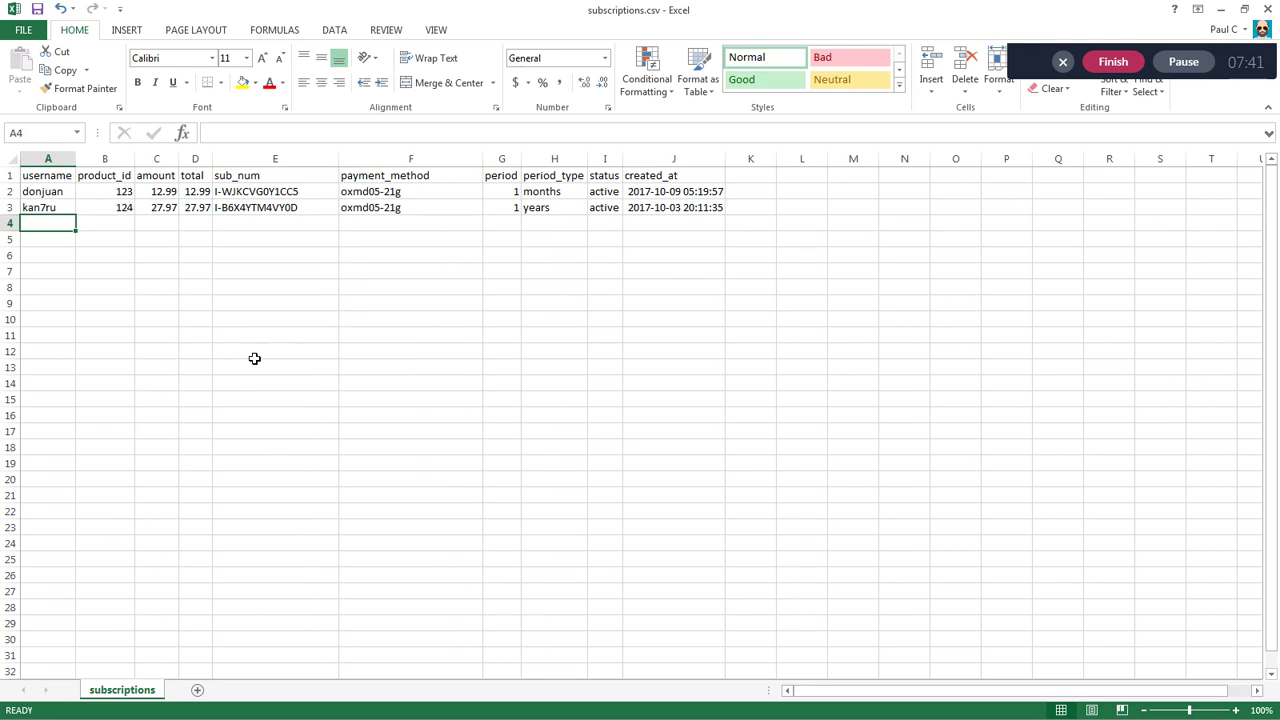
left_click(121, 246)
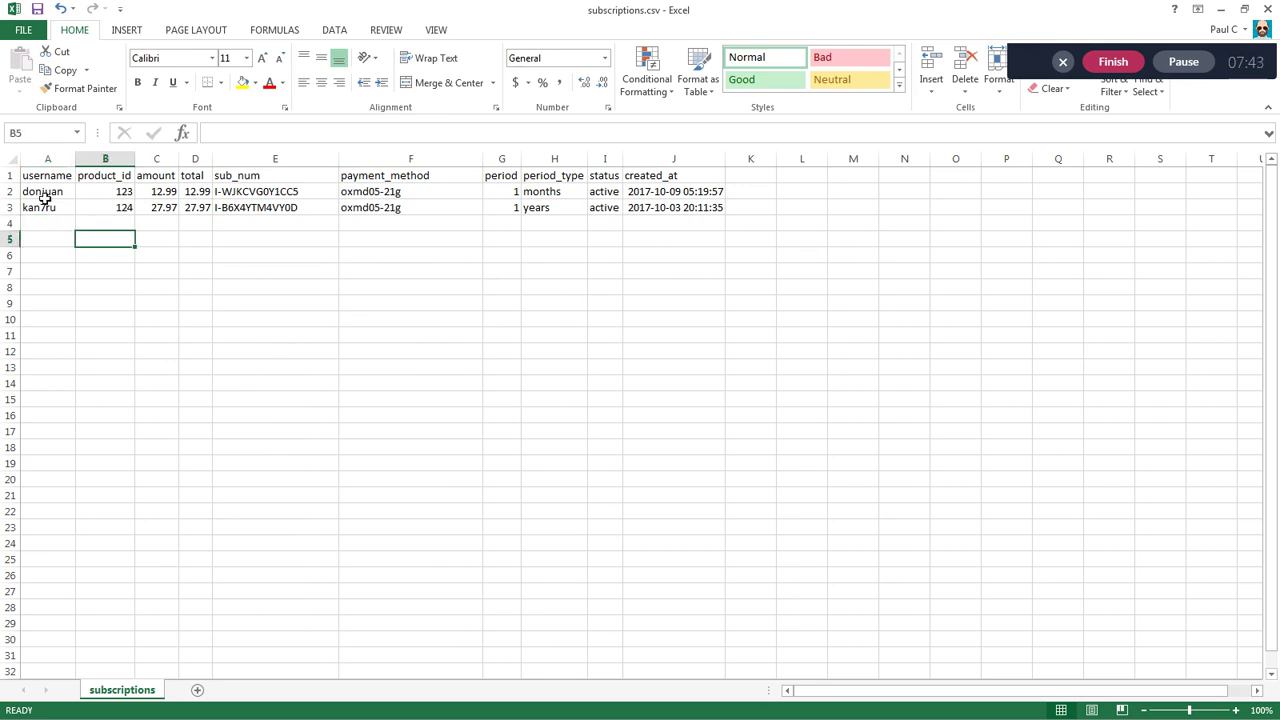
left_click_drag(44, 199, 723, 208)
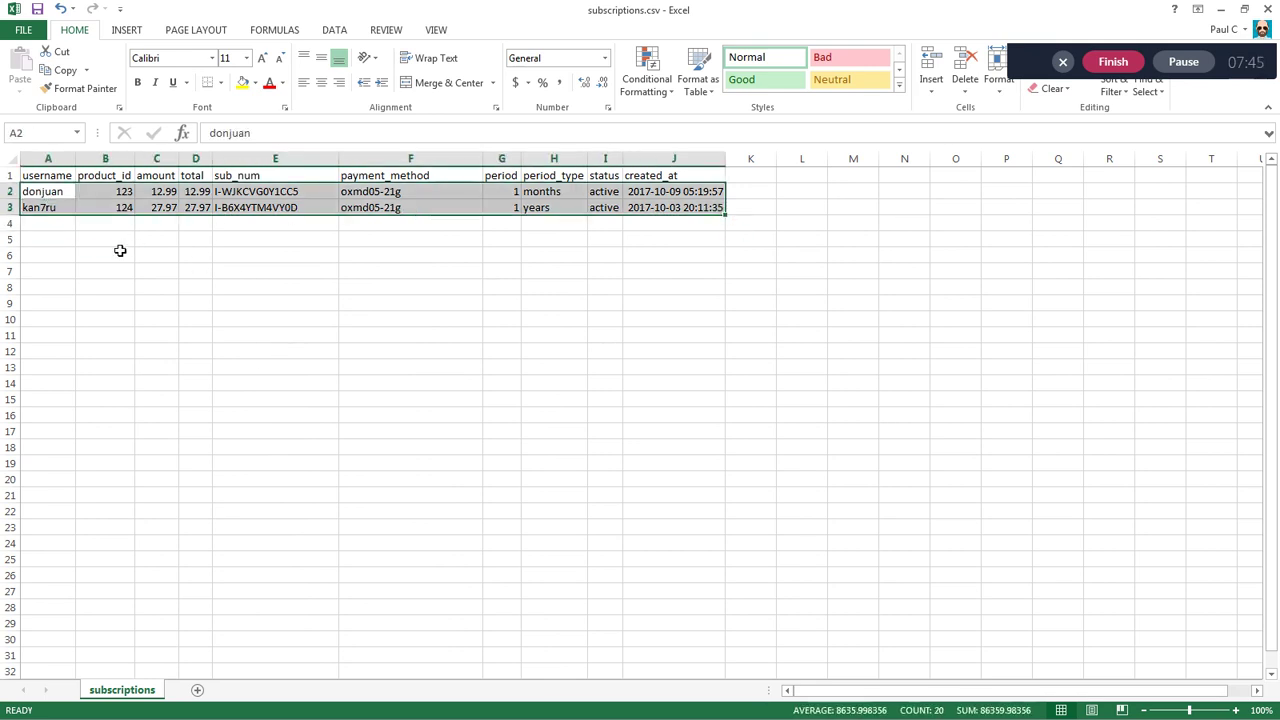
Step: In transactions1.csv, add a transaction in row 4 with username fakeuser and product_id 789
key("alt+Tab")
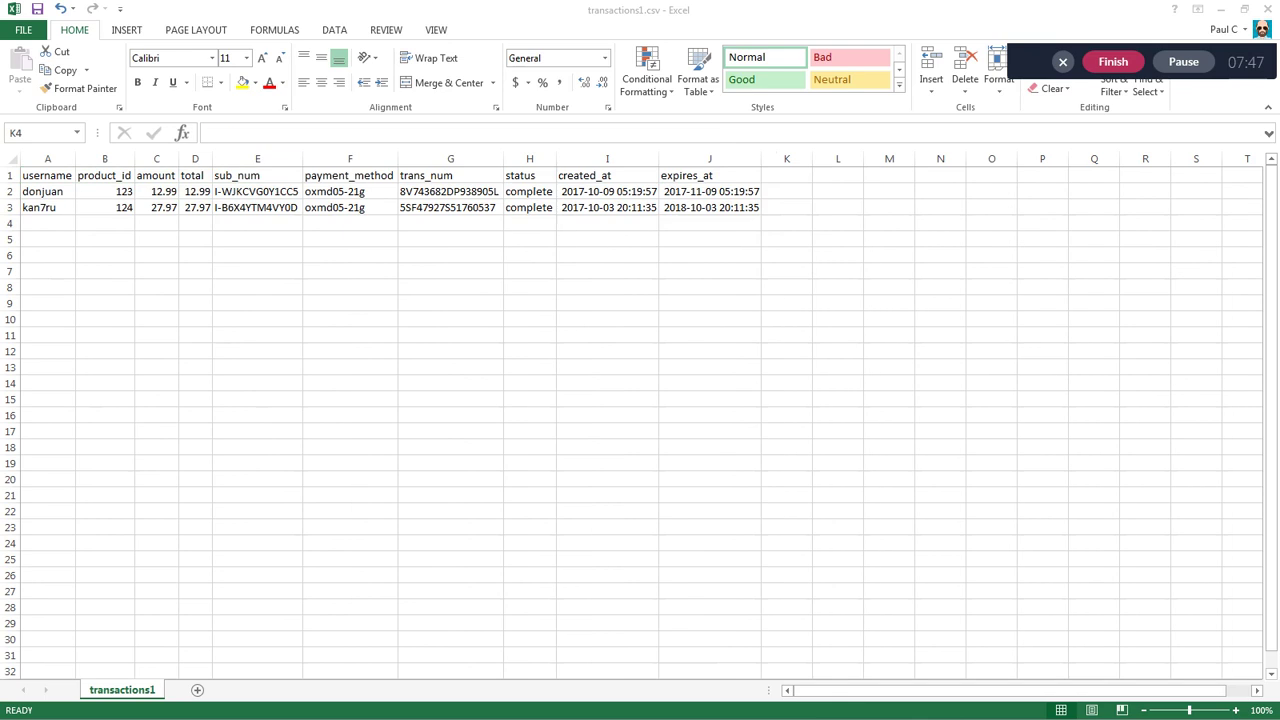
left_click(45, 226)
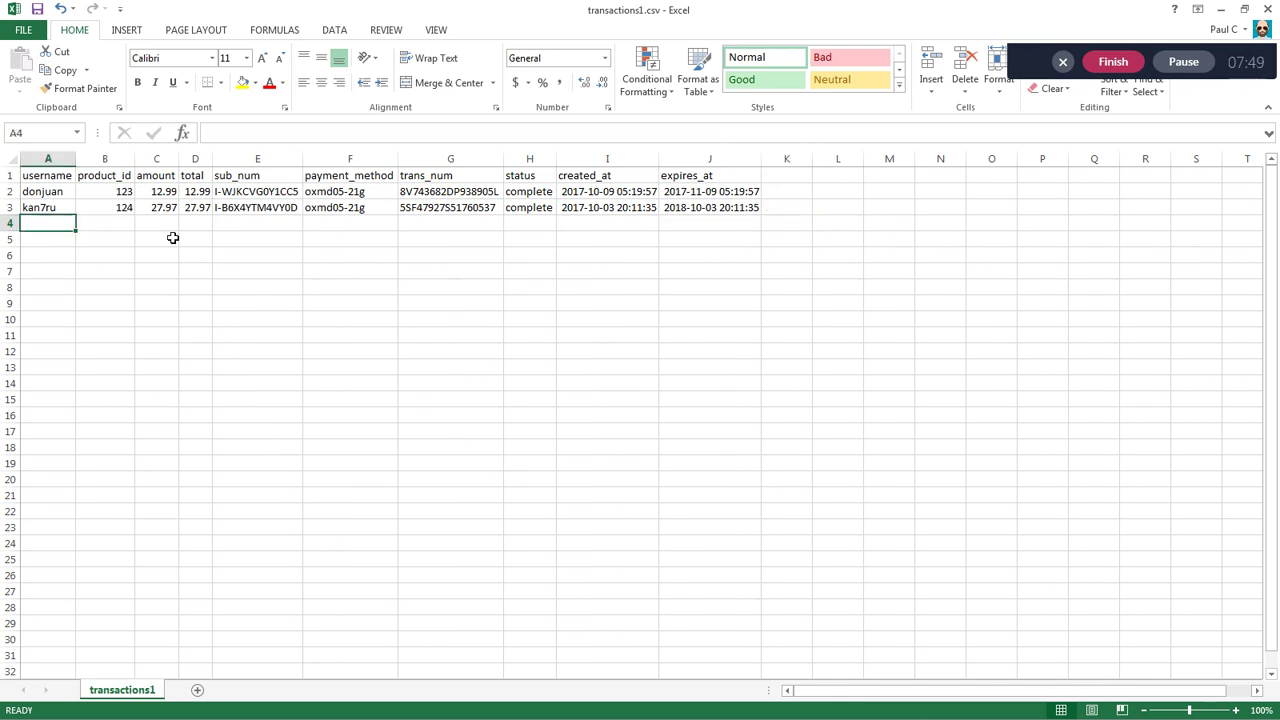
type("fakeuser")
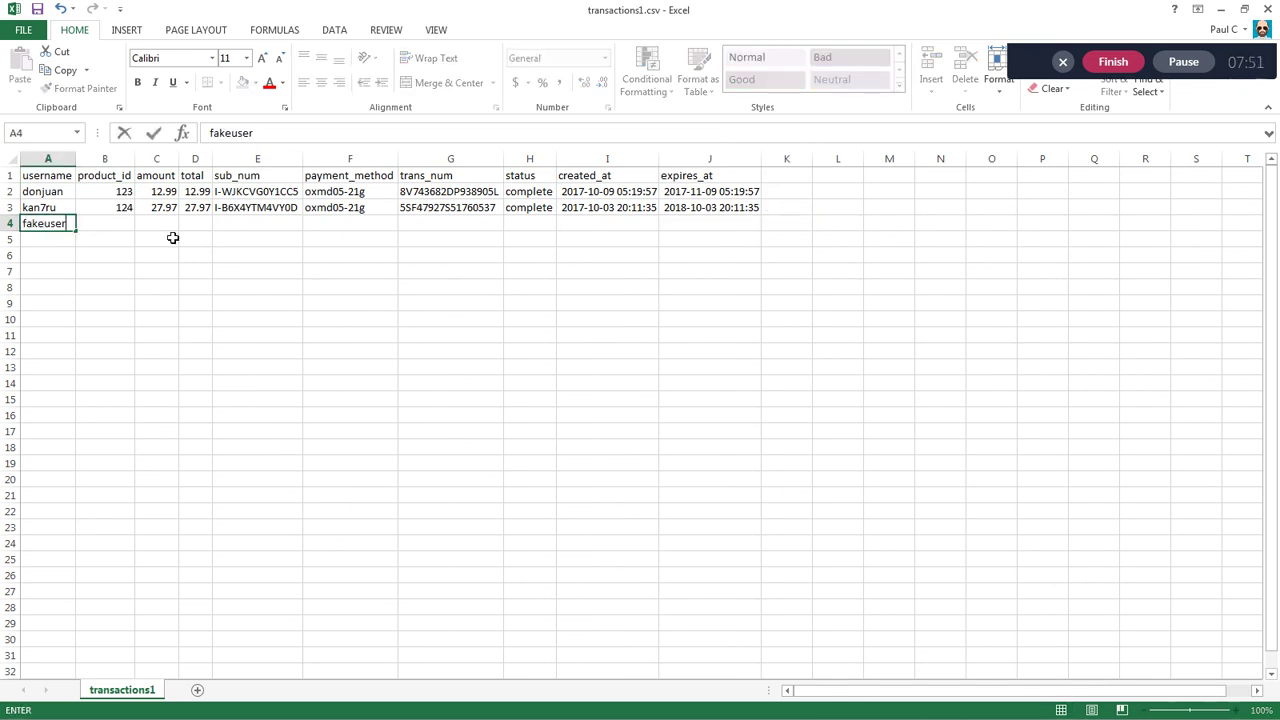
left_click(117, 224)
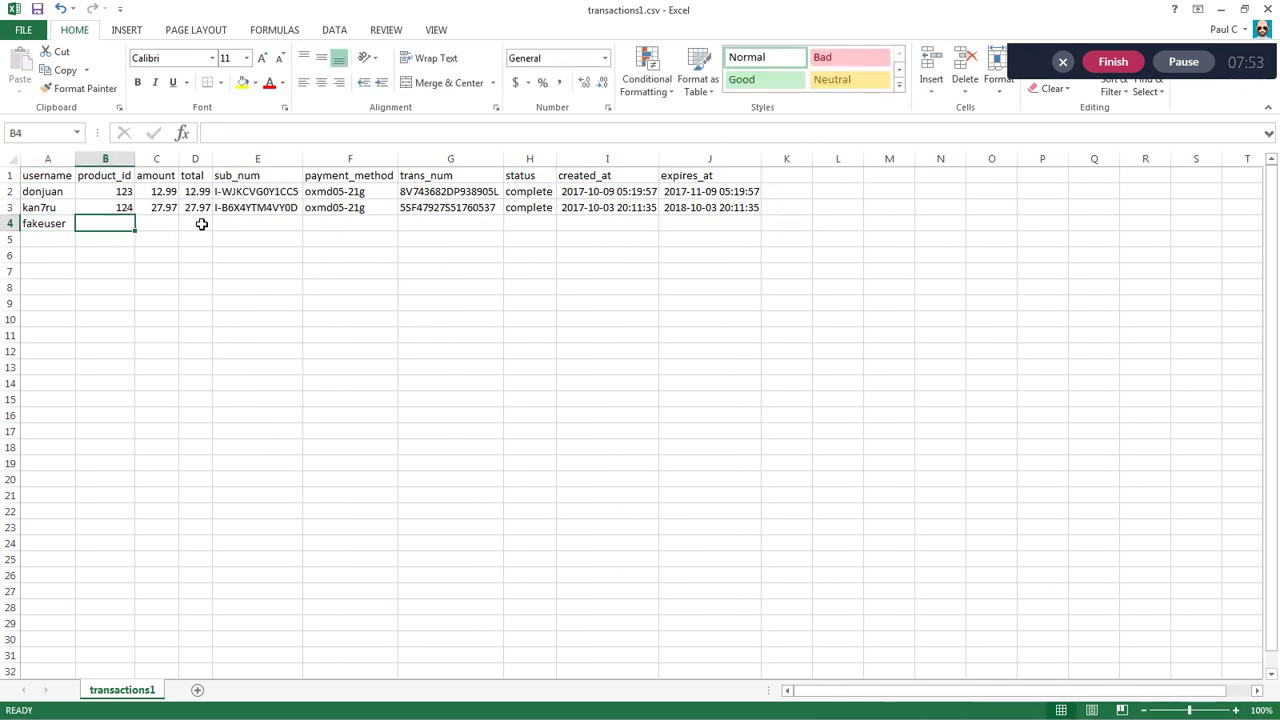
type("123")
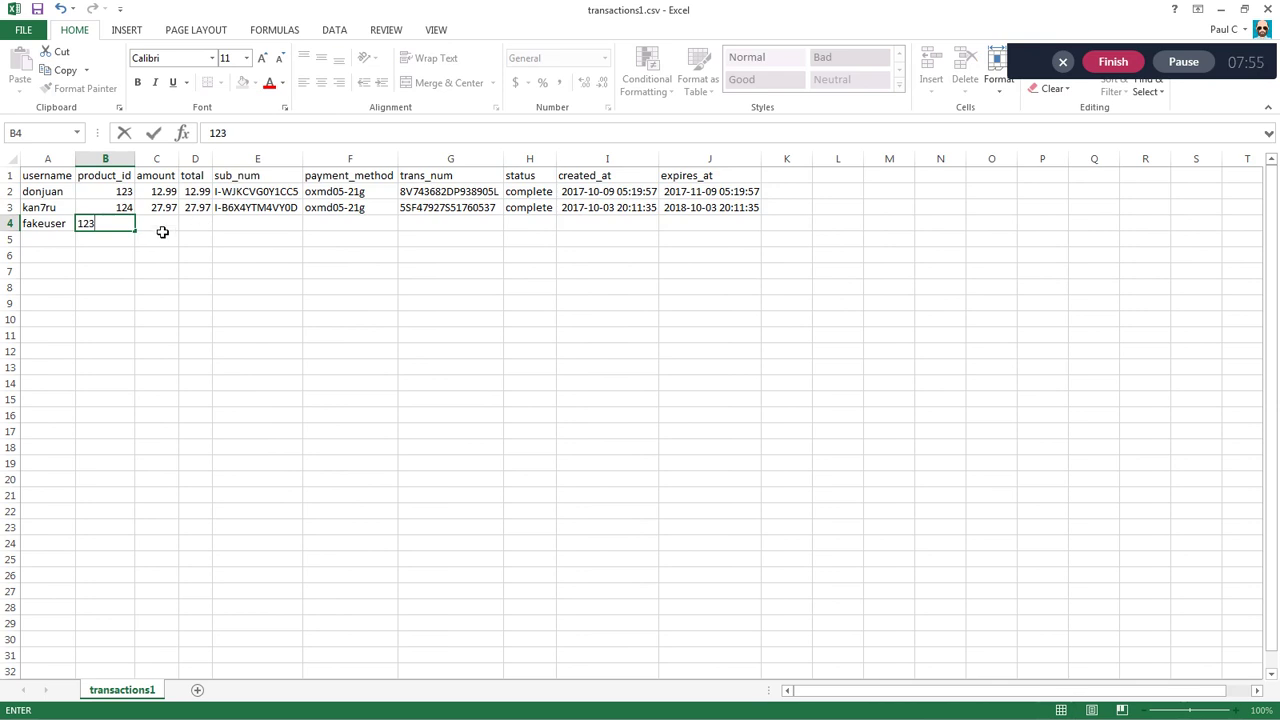
left_click_drag(112, 226, 62, 228)
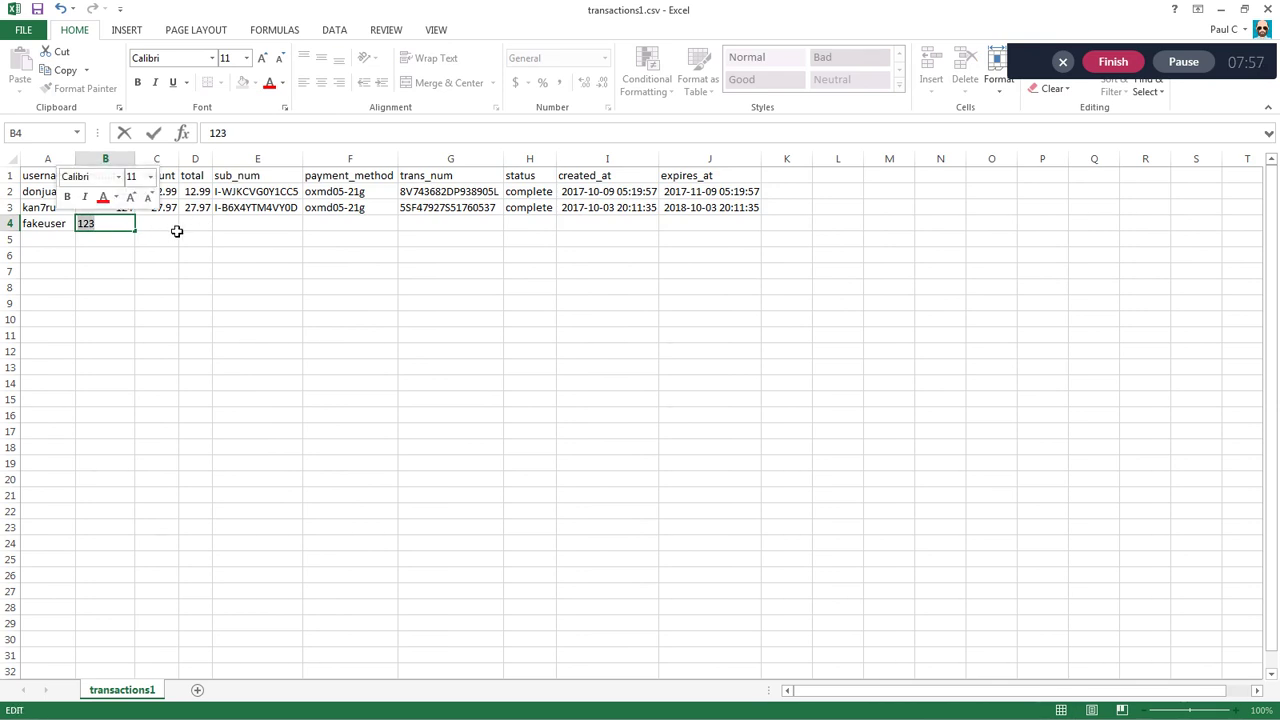
type("789")
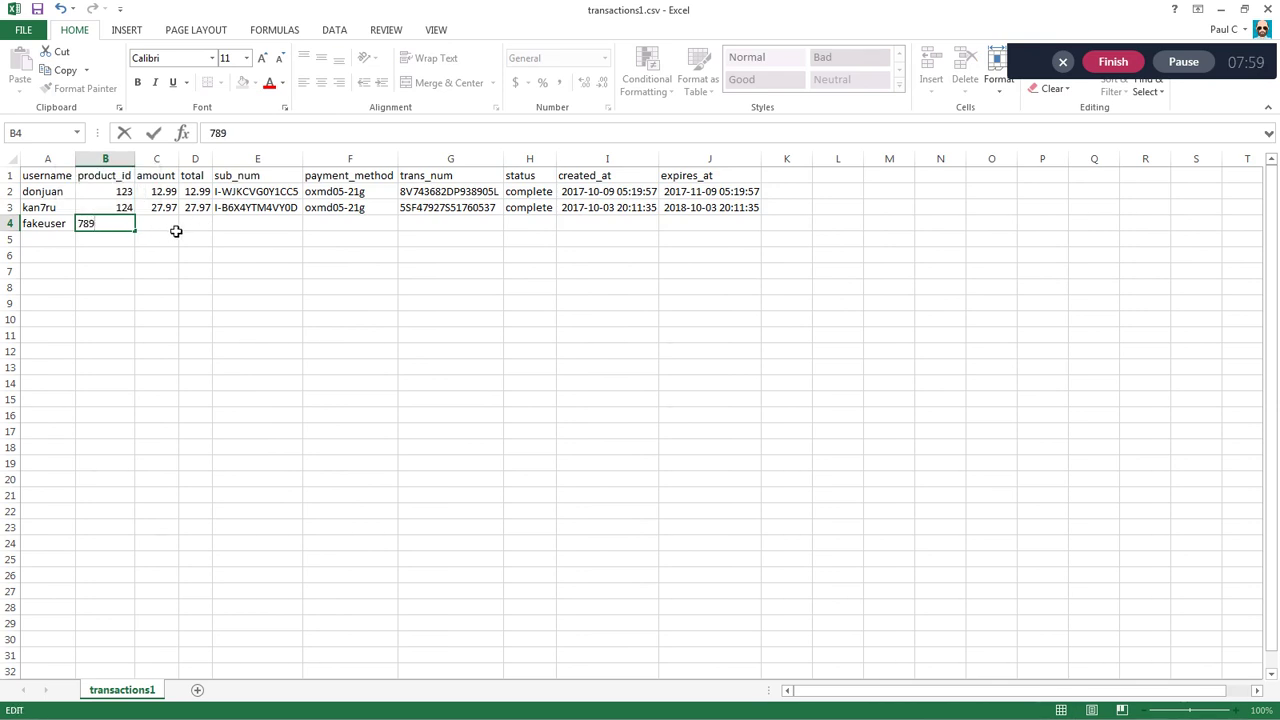
Step: Set both the amount and the total of the fakeuser transaction to 300.50 and select its sub_num cell
left_click(175, 229)
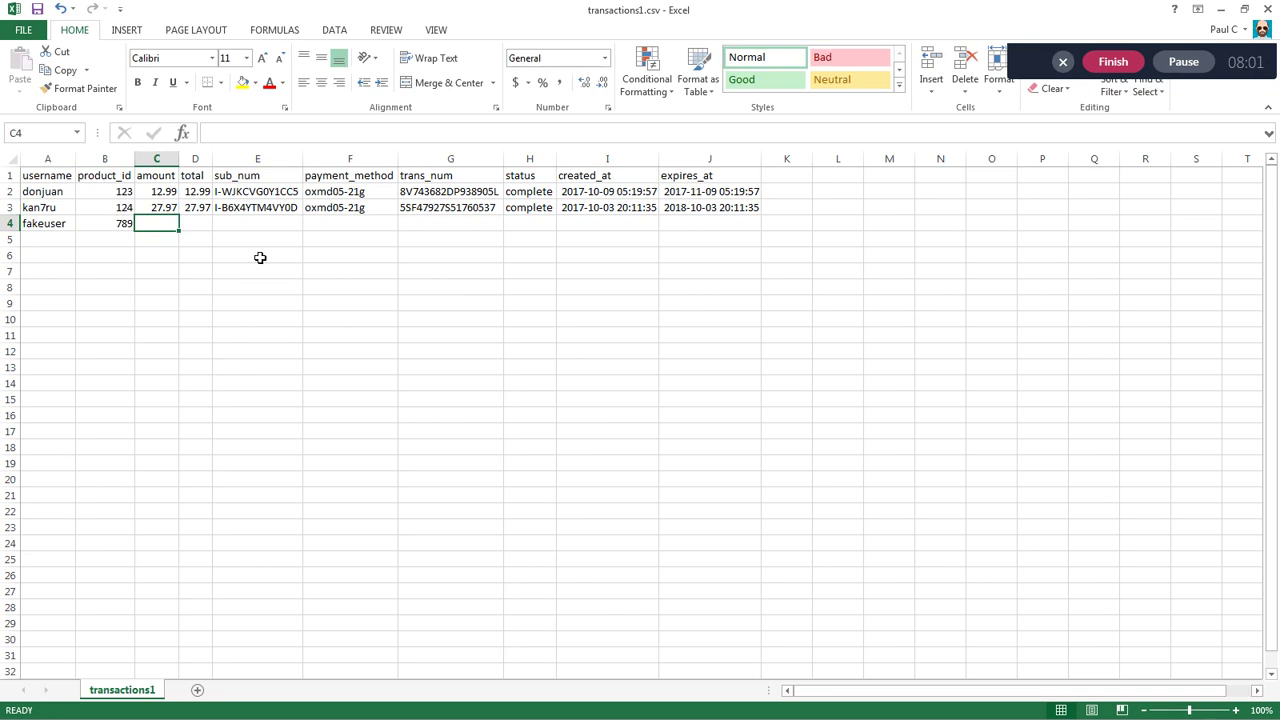
type("300.")
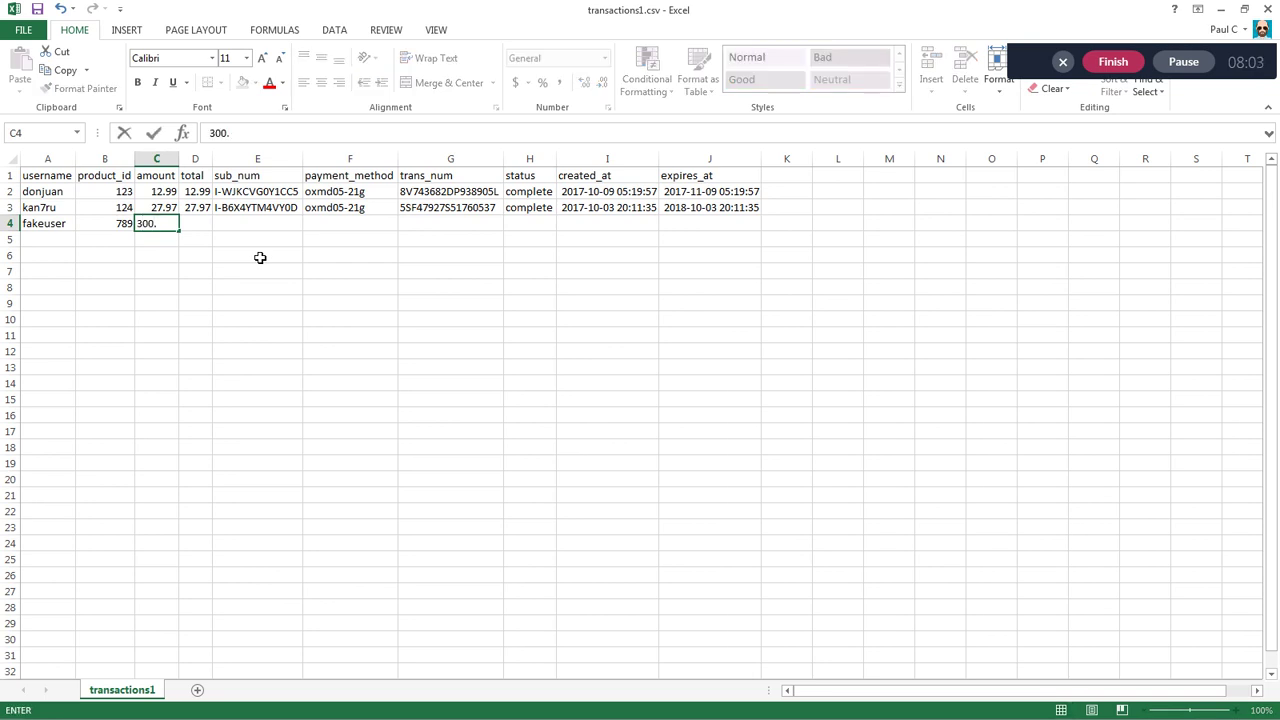
type("50")
left_click(197, 223)
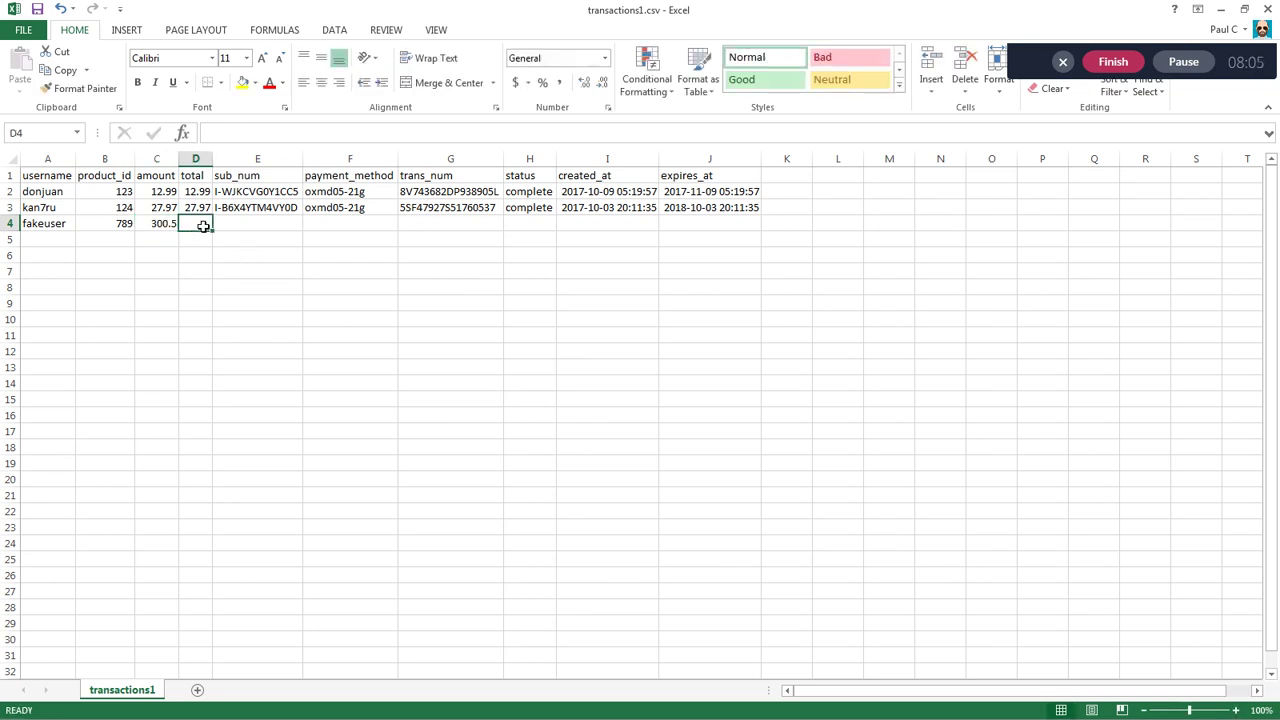
type("300.50")
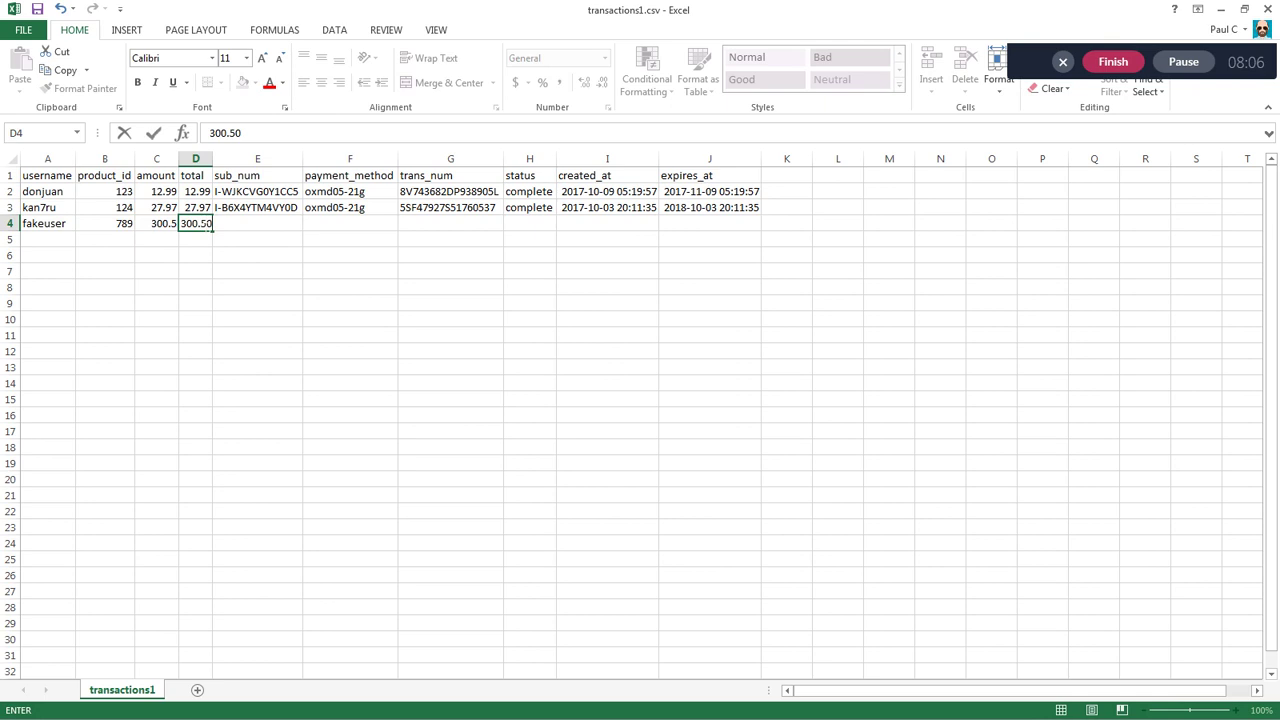
left_click(262, 246)
key("ctrl+a")
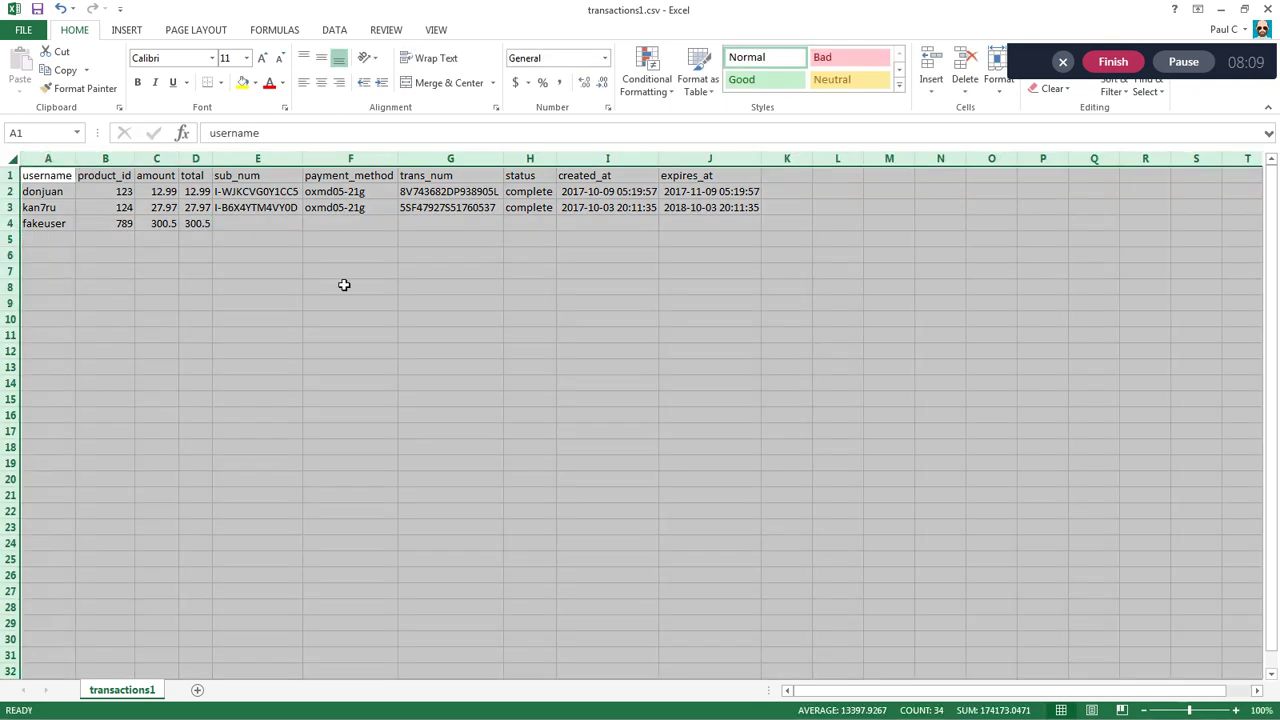
left_click(343, 285)
left_click(242, 227)
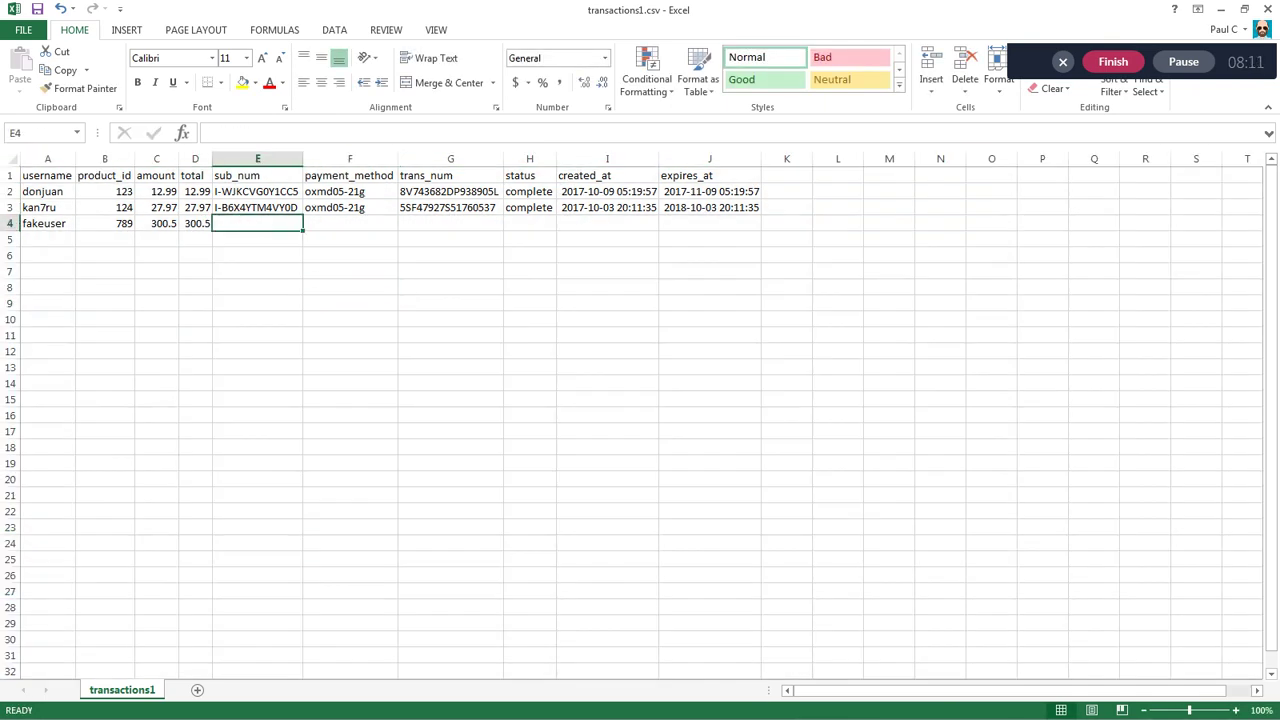
Step: Paste a subscription number copied from the other window into the fakeuser transaction's sub_num cell
key("alt+Tab")
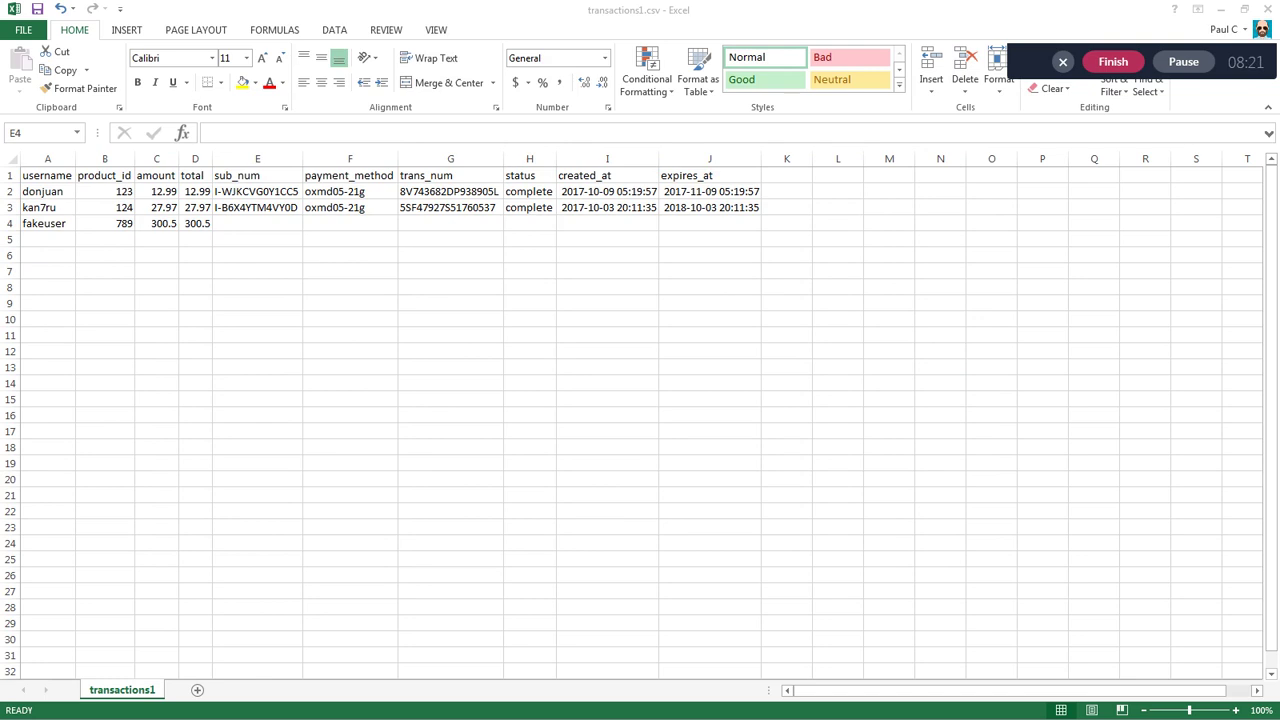
left_click(258, 220)
right_click(244, 224)
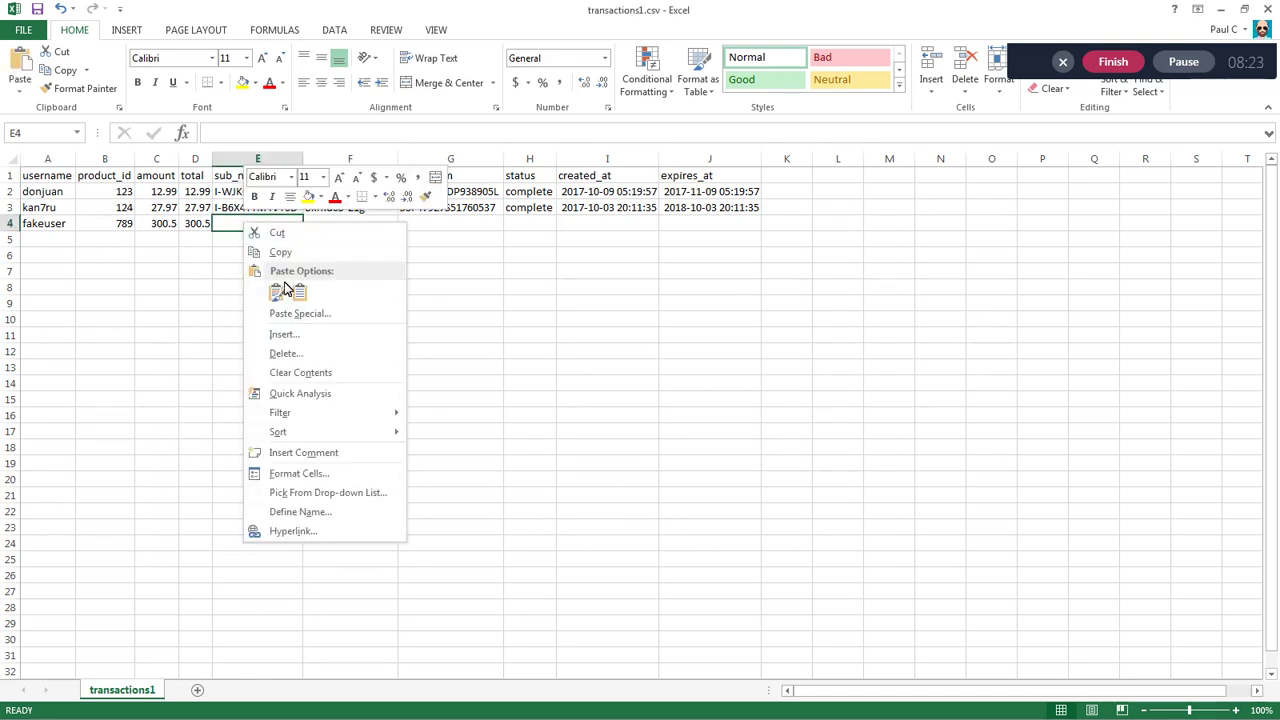
left_click(277, 291)
left_click(263, 270)
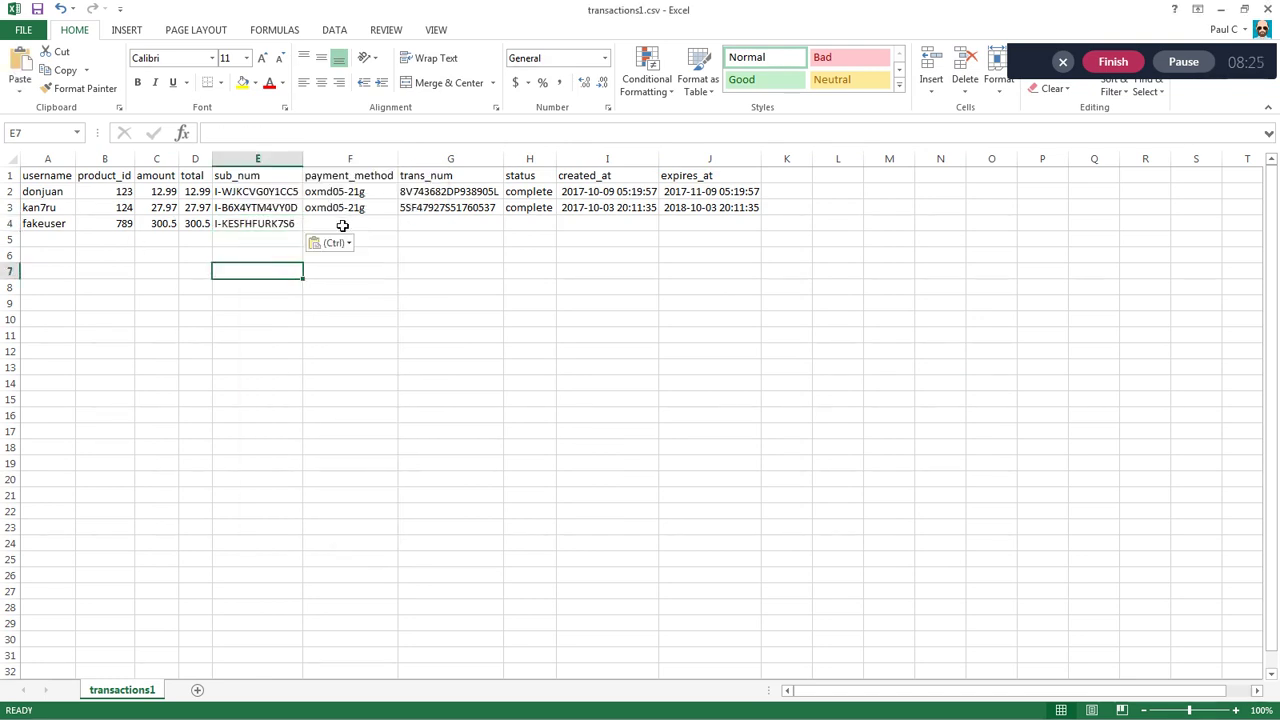
Step: Fill the payment_method oxmd05-21g down into the fakeuser row and clear that row's sub_num cell
left_click(345, 212)
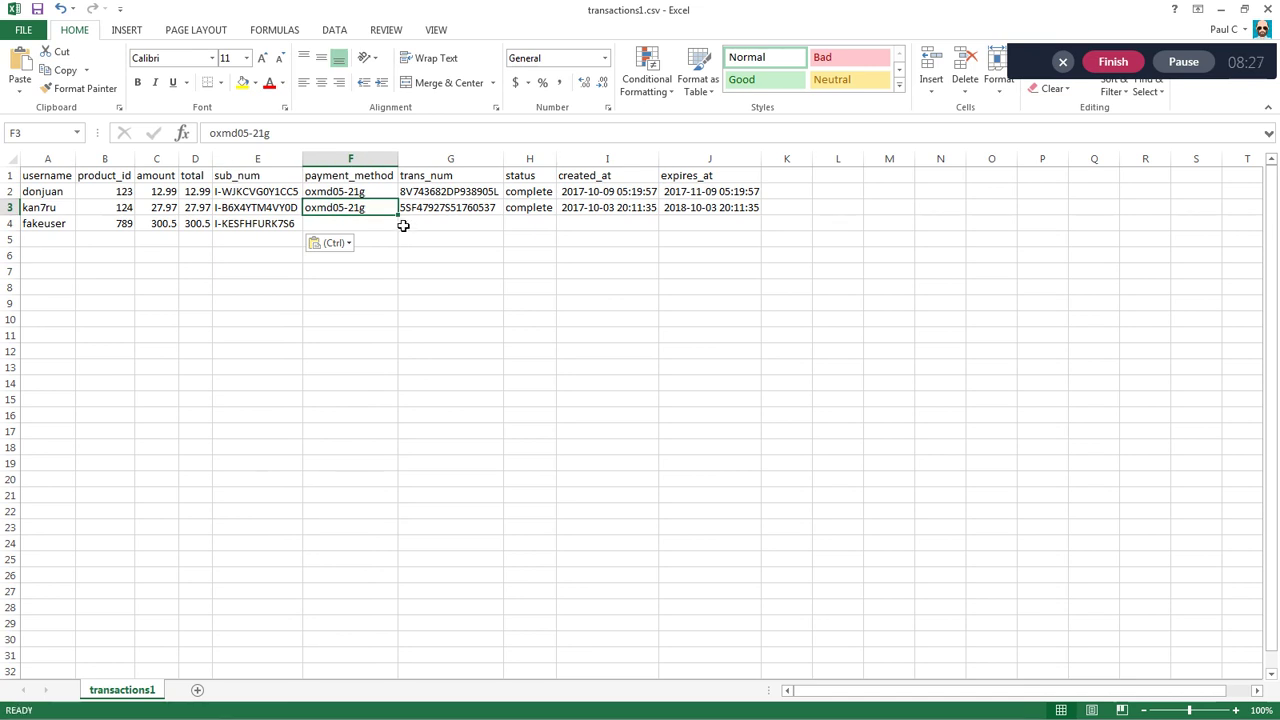
left_click_drag(403, 226, 405, 228)
left_click(241, 232)
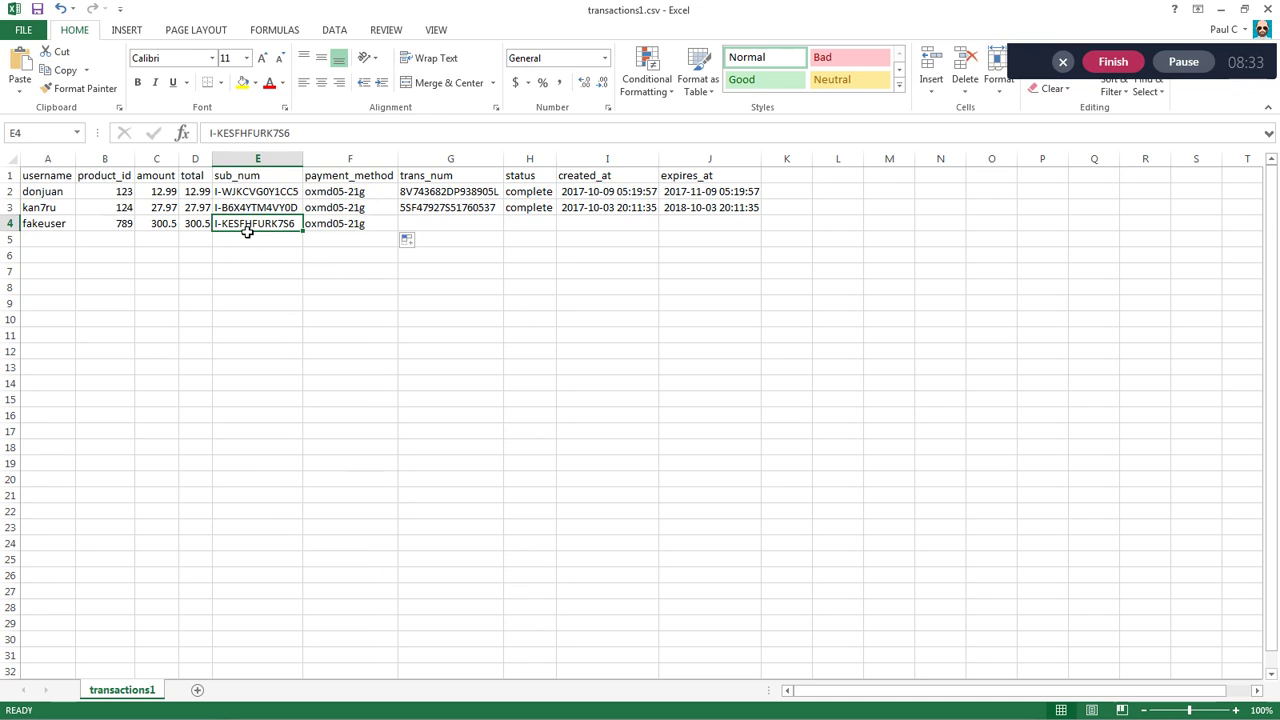
key("Delete")
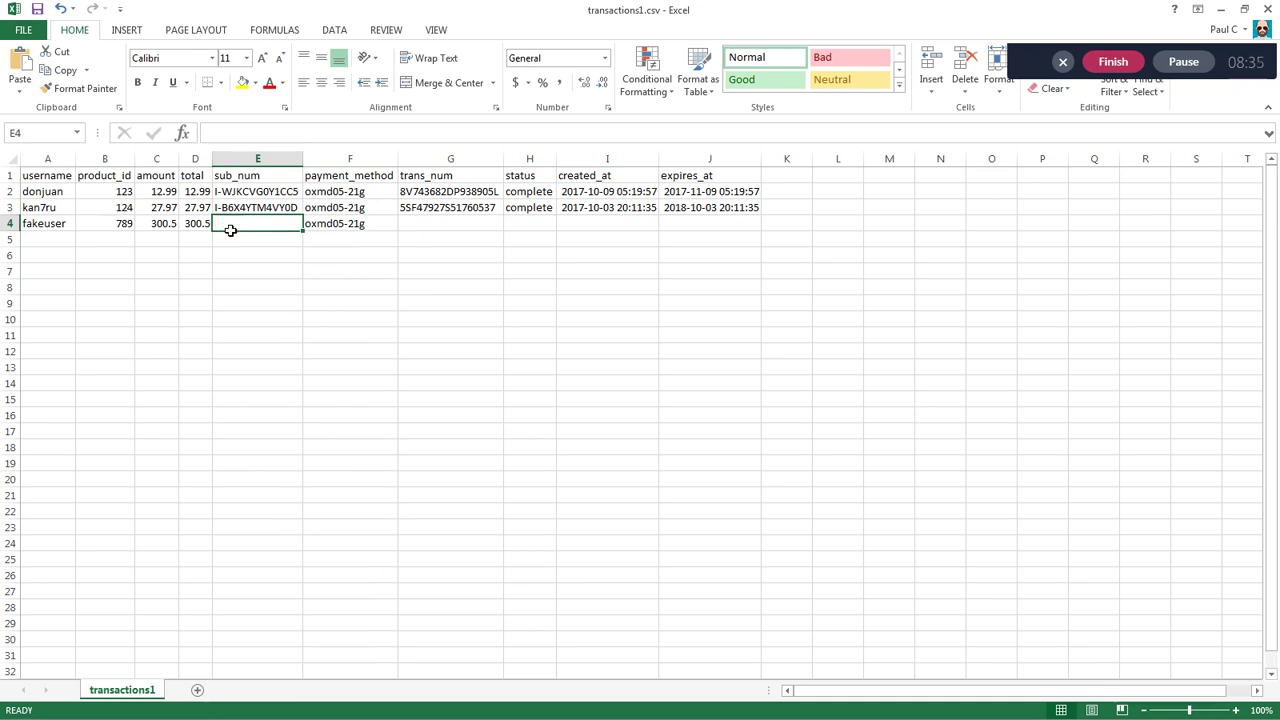
left_click(240, 272)
left_click(236, 231)
left_click_drag(241, 194, 234, 229)
left_click(233, 229)
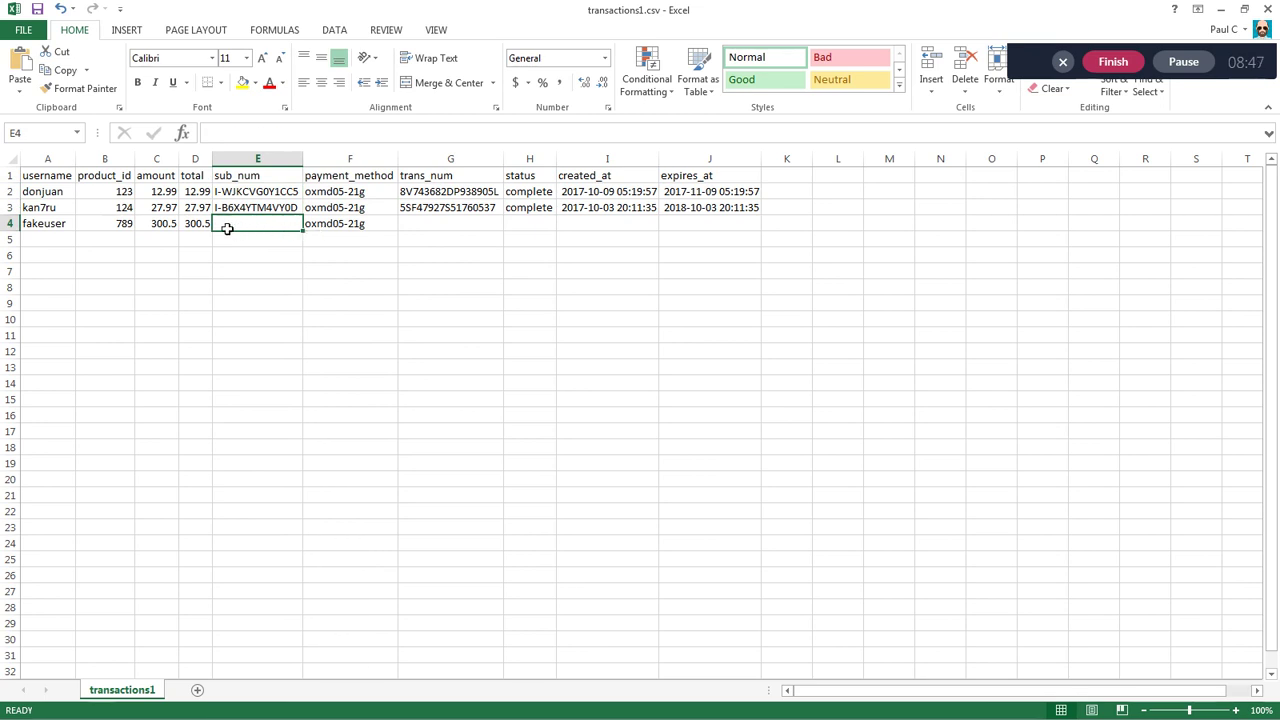
Step: Copy a transaction number from the other window and paste it into the fakeuser row's trans_num cell
left_click(445, 229)
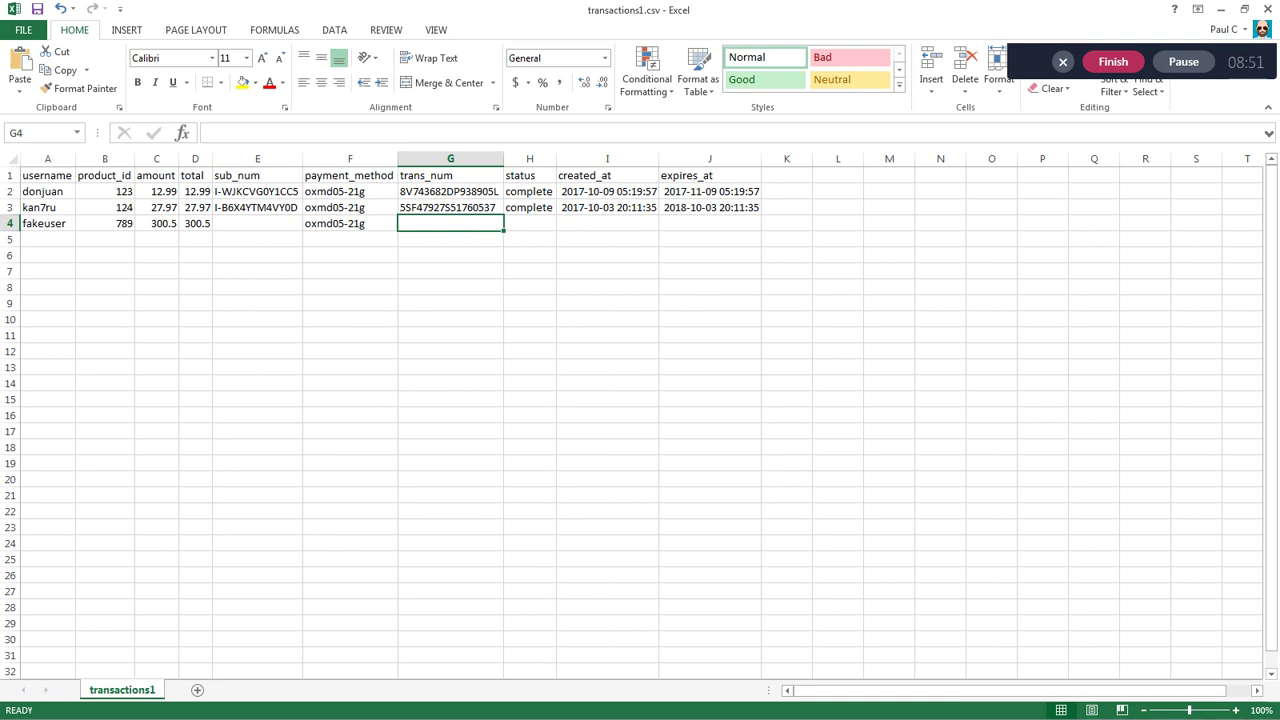
key("alt+Tab")
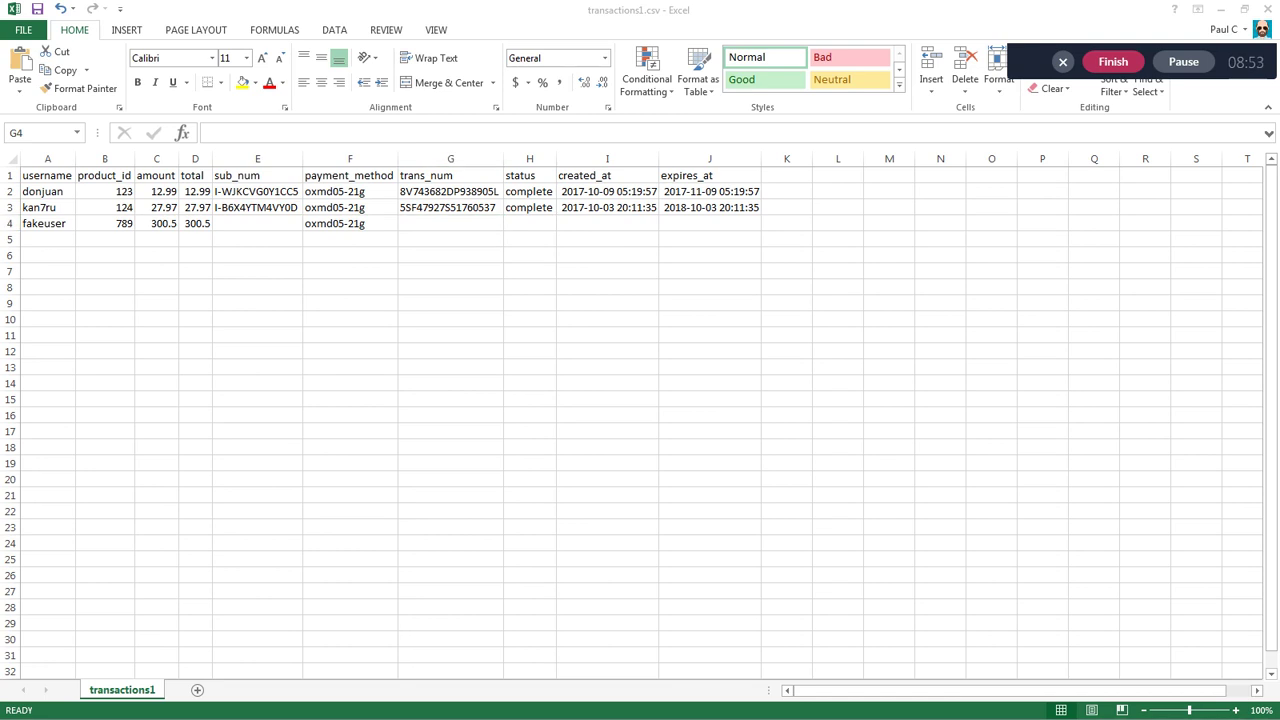
left_click(423, 226)
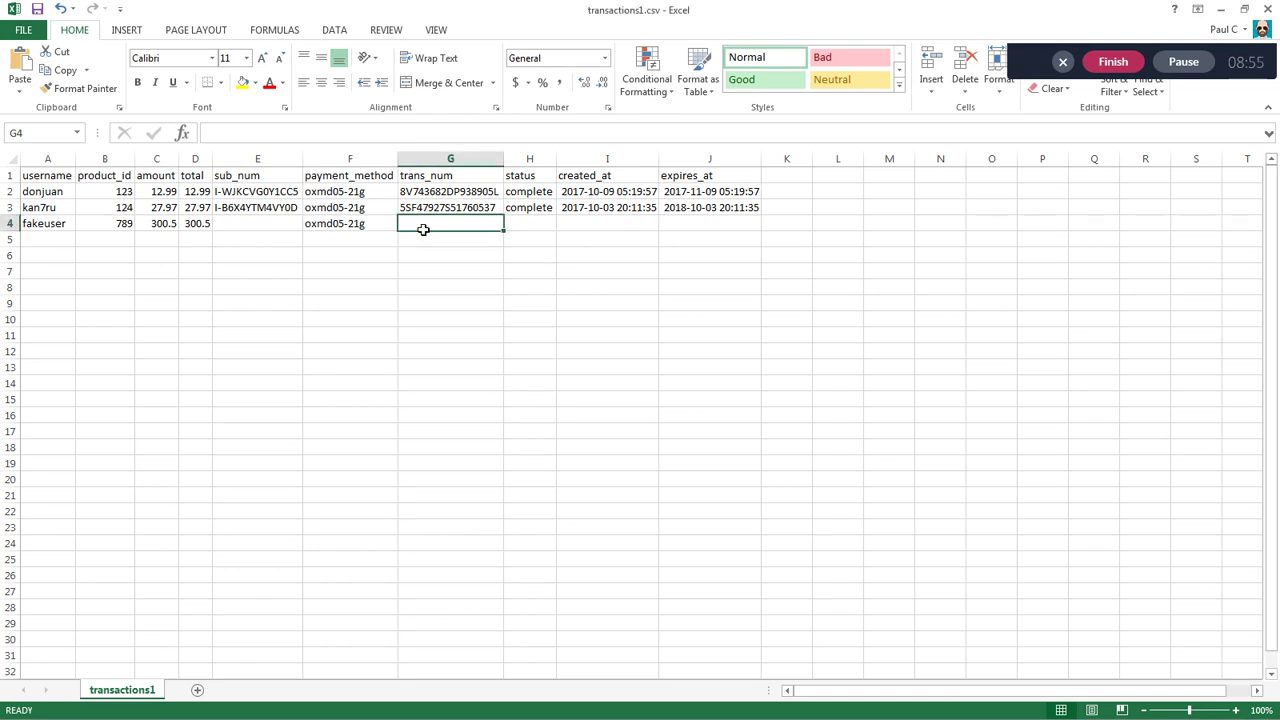
right_click(423, 226)
left_click(481, 293)
Step: Fill the status complete down into row 4 and copy the created_at and expires_at values from row 2 into it
left_click(530, 223)
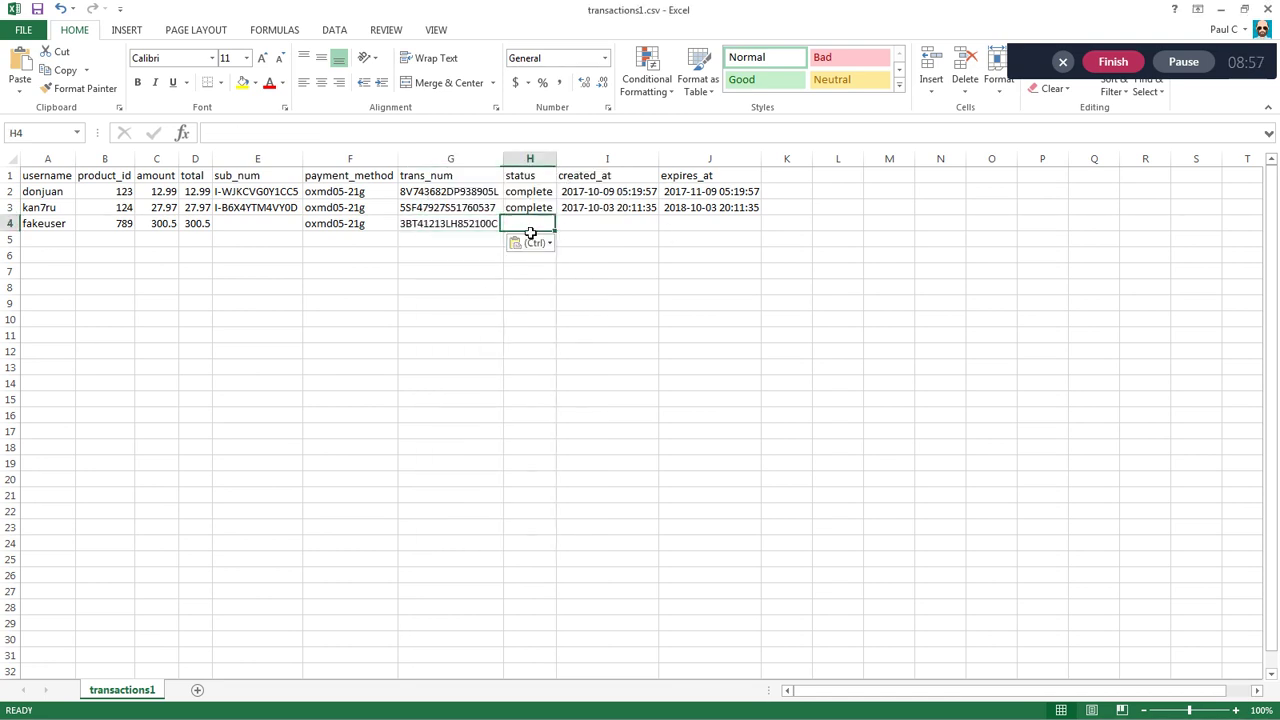
left_click(551, 212)
left_click_drag(551, 212, 724, 193)
left_click(631, 231)
key("ctrl+c")
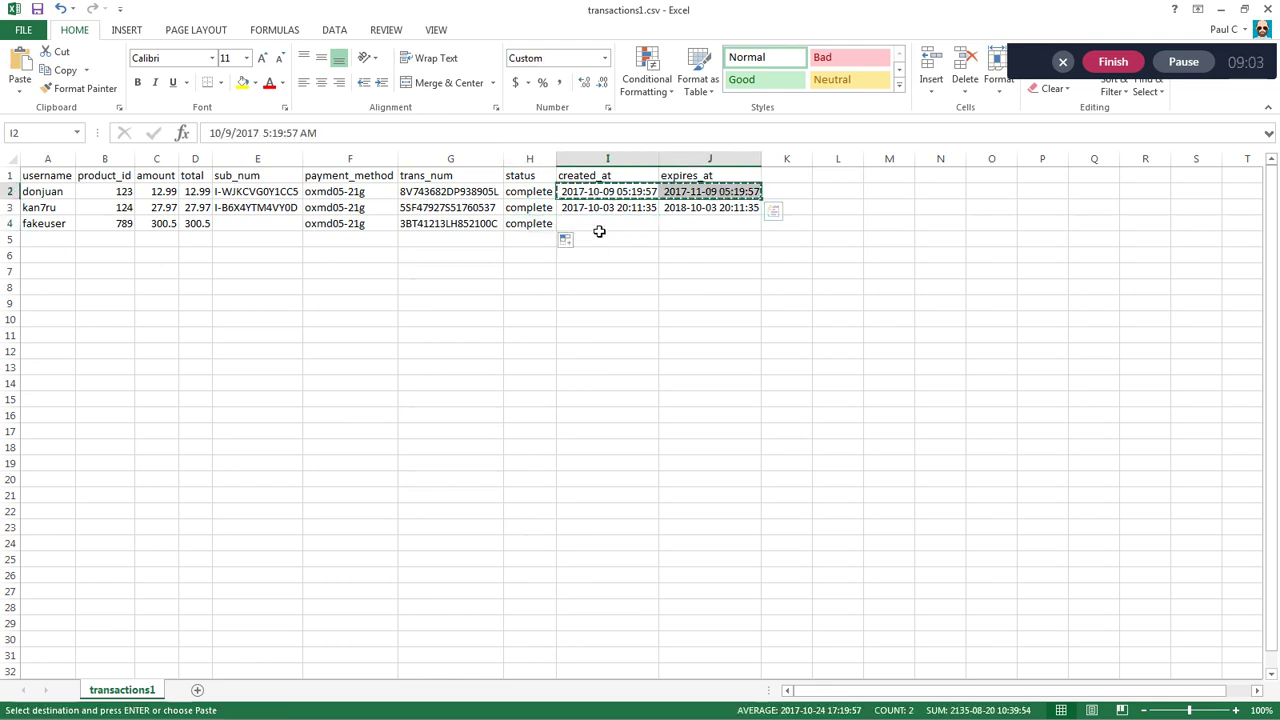
left_click(595, 226)
key("ctrl+v")
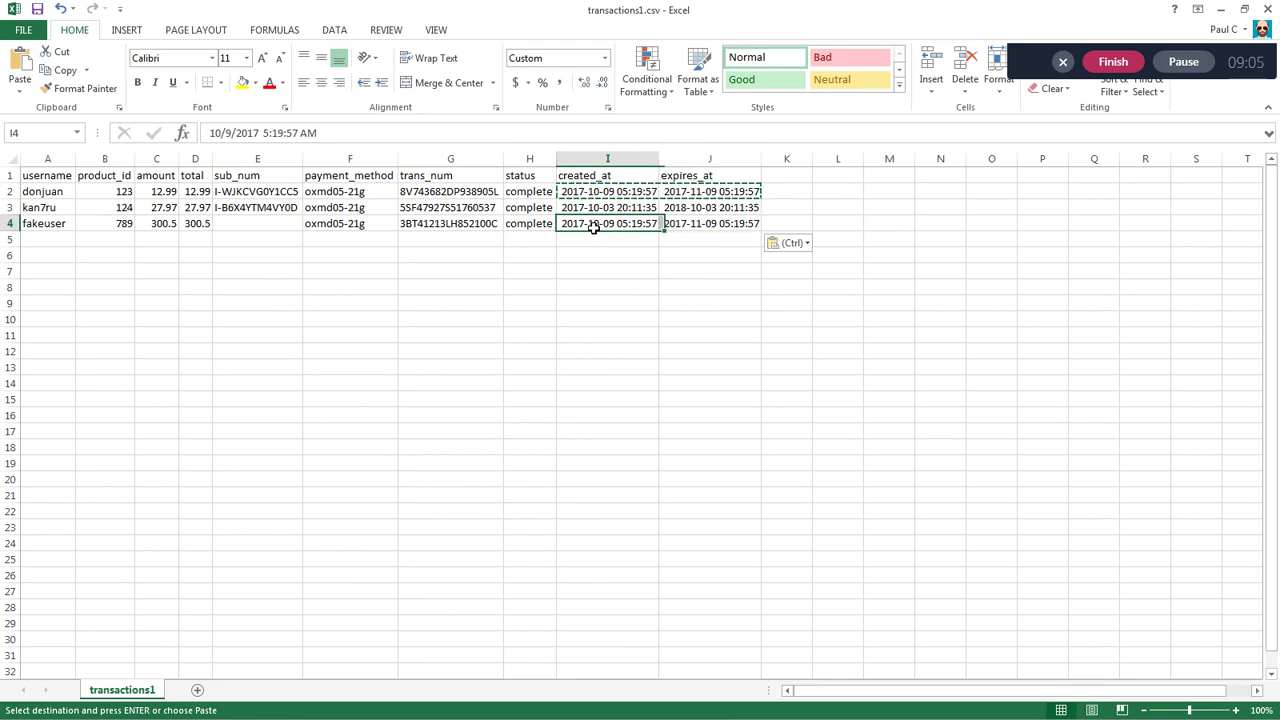
double_click(604, 226)
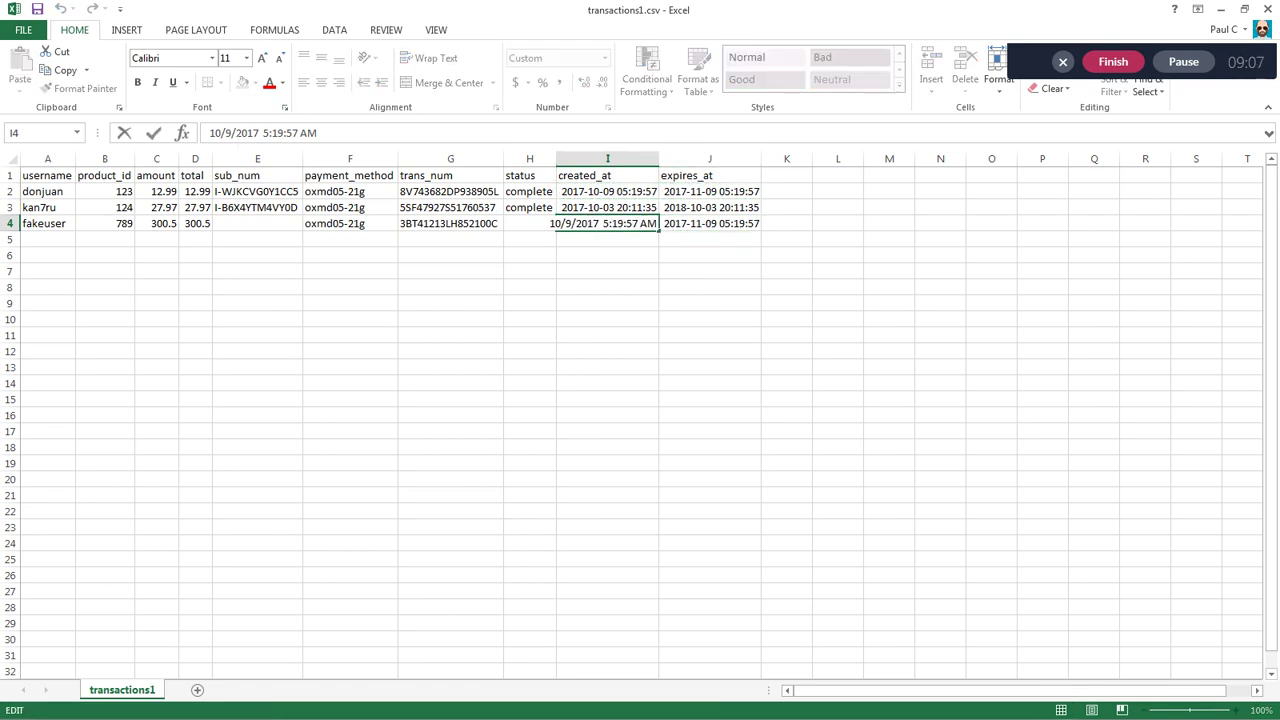
double_click(227, 133)
type("7")
key("Return")
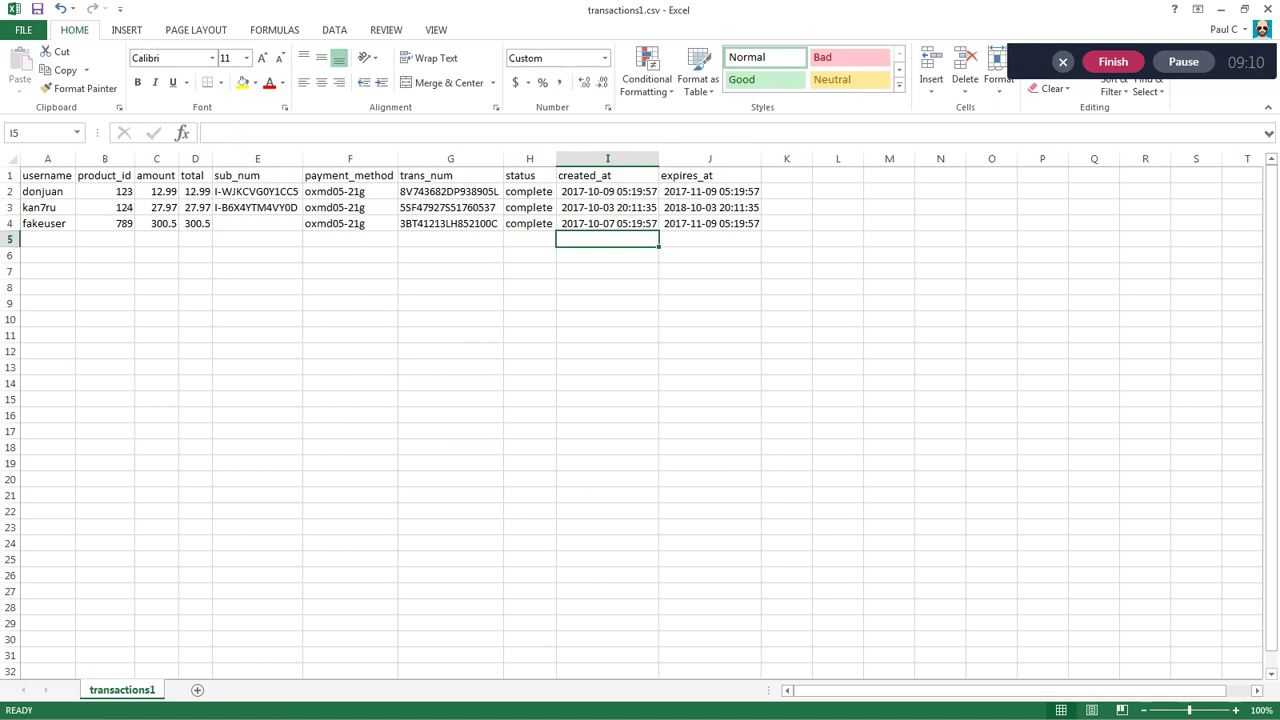
left_click(712, 224)
double_click(227, 133)
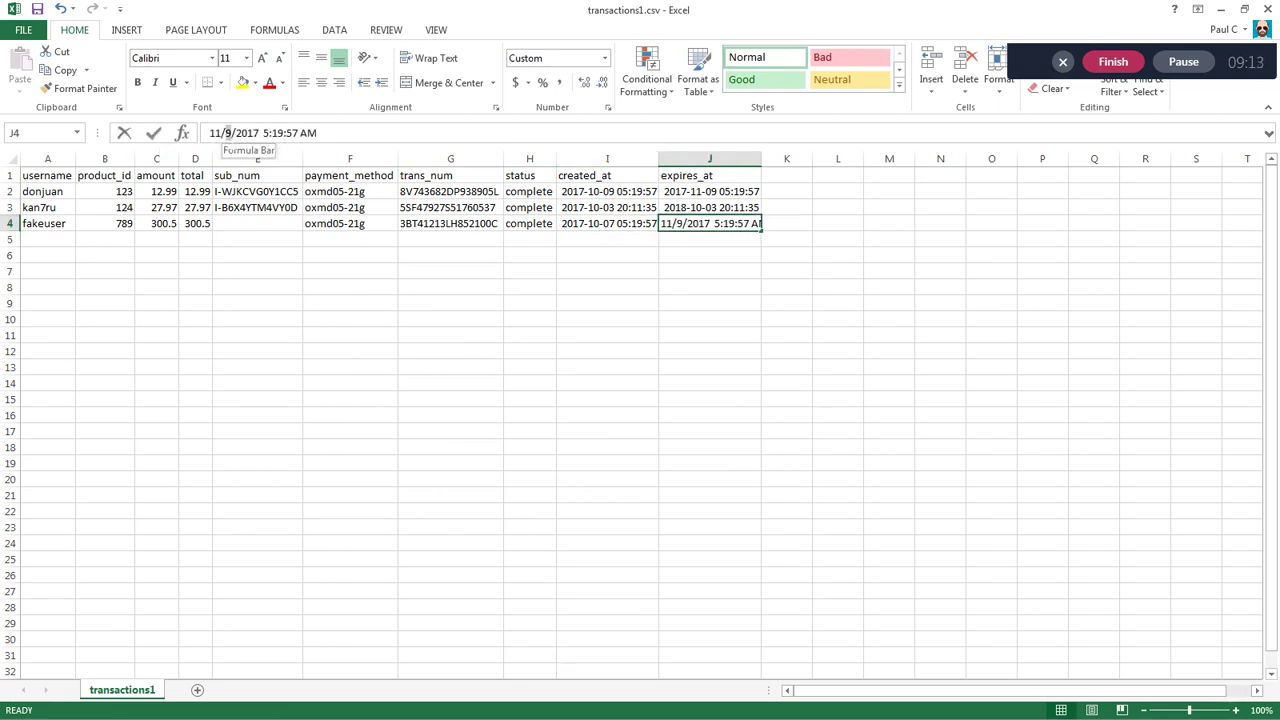
type("7")
key("Return")
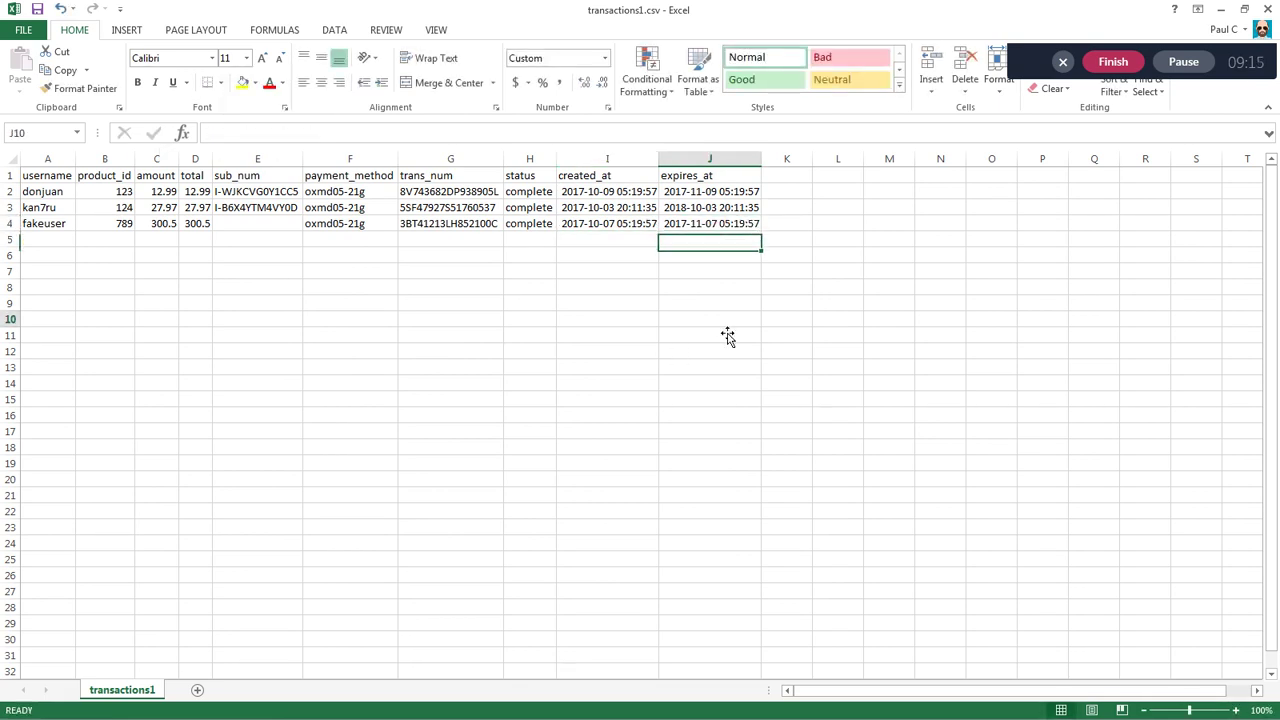
left_click(719, 314)
left_click(592, 226)
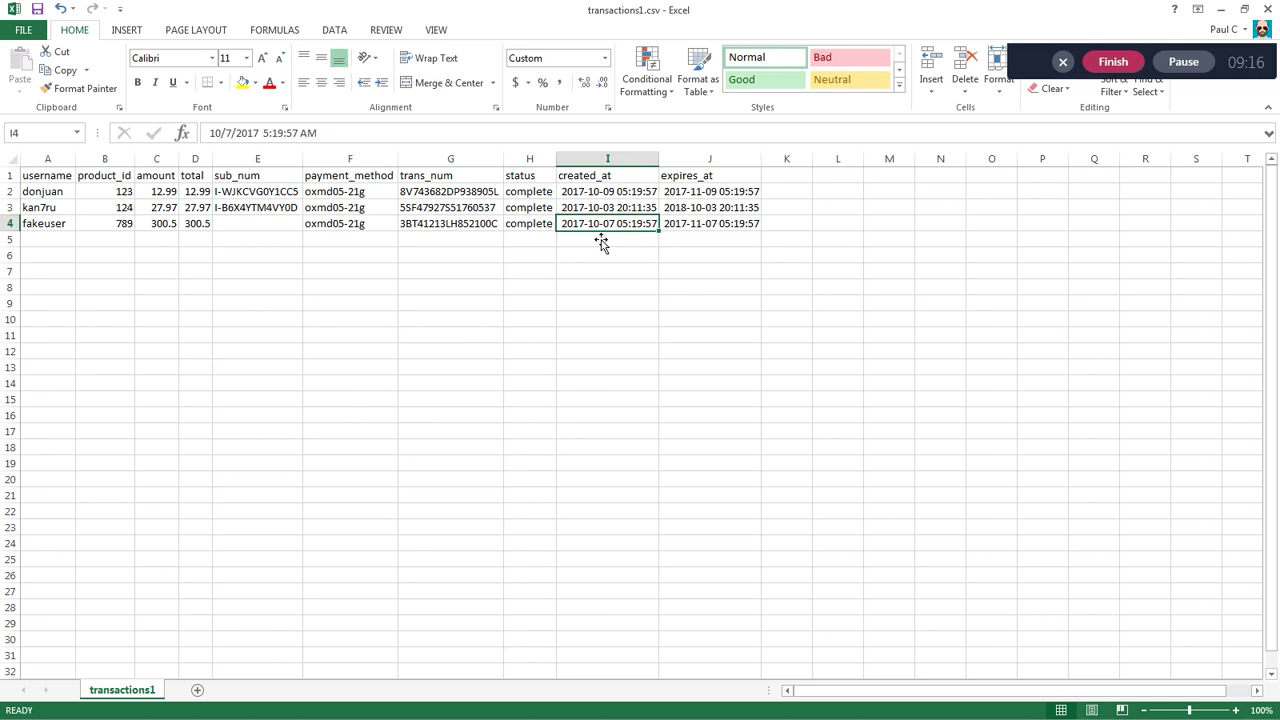
left_click(795, 229)
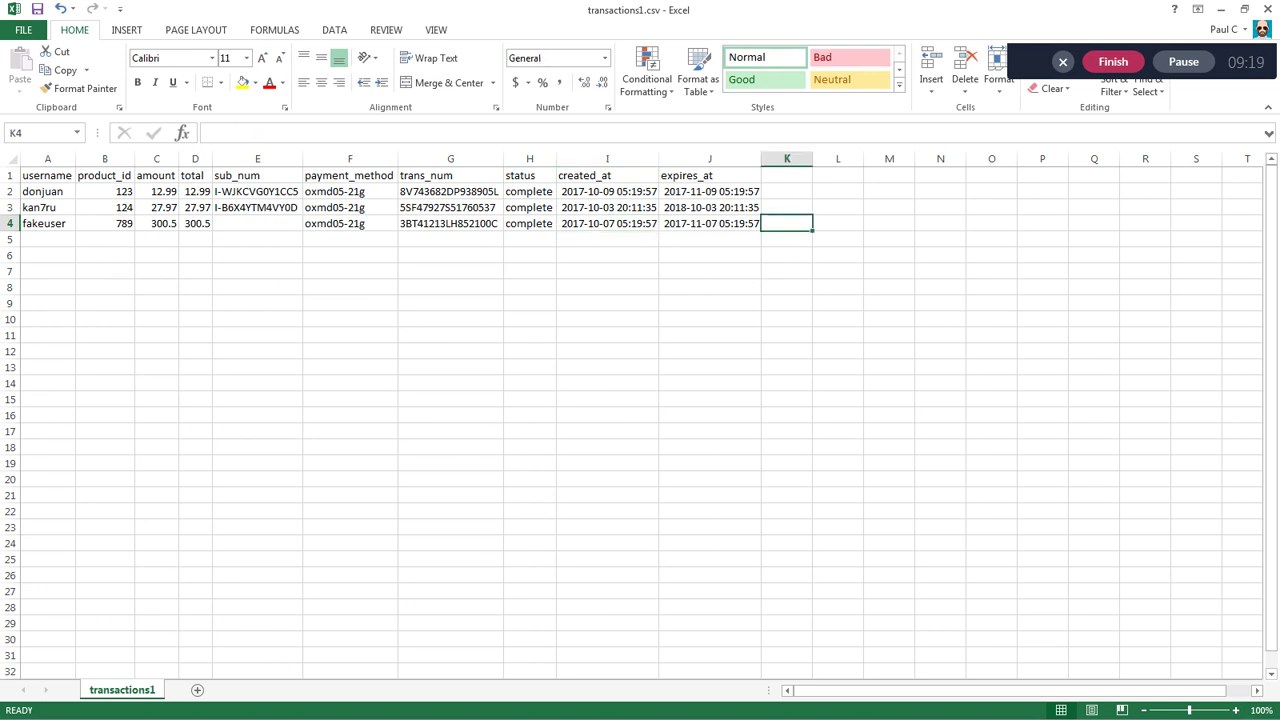
Step: Switch to subscriptions.csv and review its two subscription records and their sub_num values
key("alt+Tab")
left_click(49, 211)
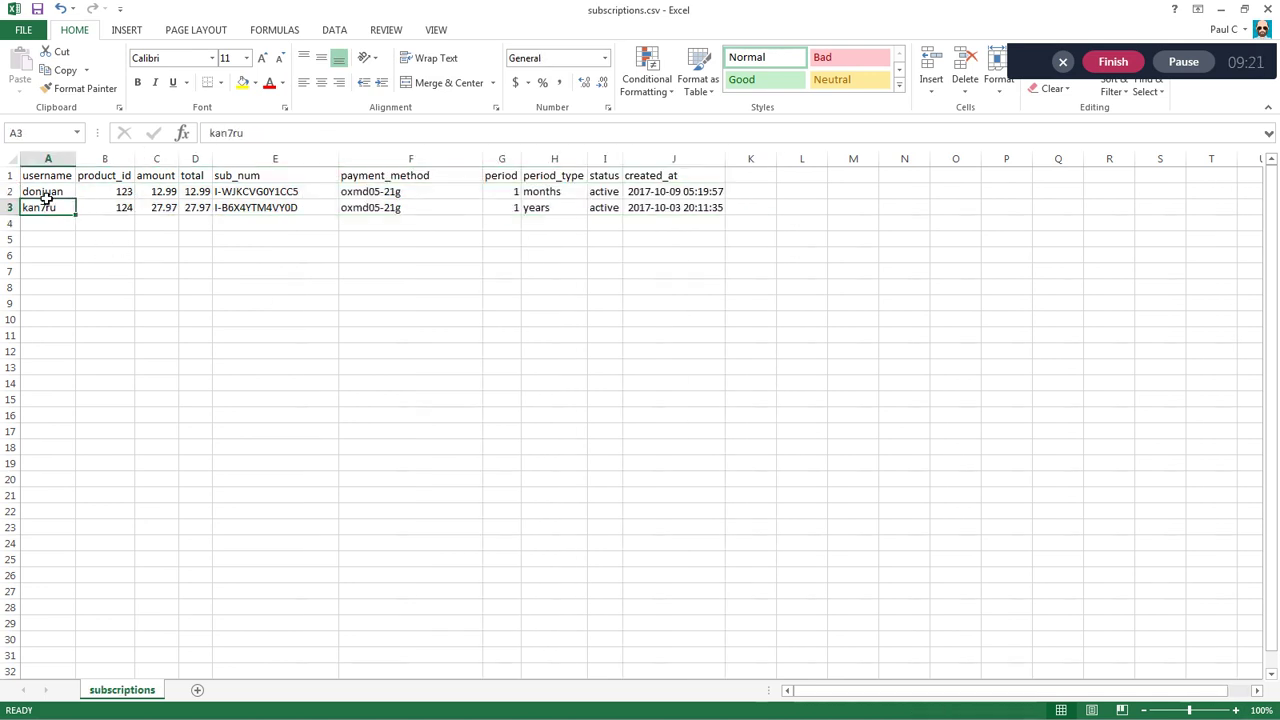
left_click_drag(45, 195, 640, 213)
left_click(554, 254)
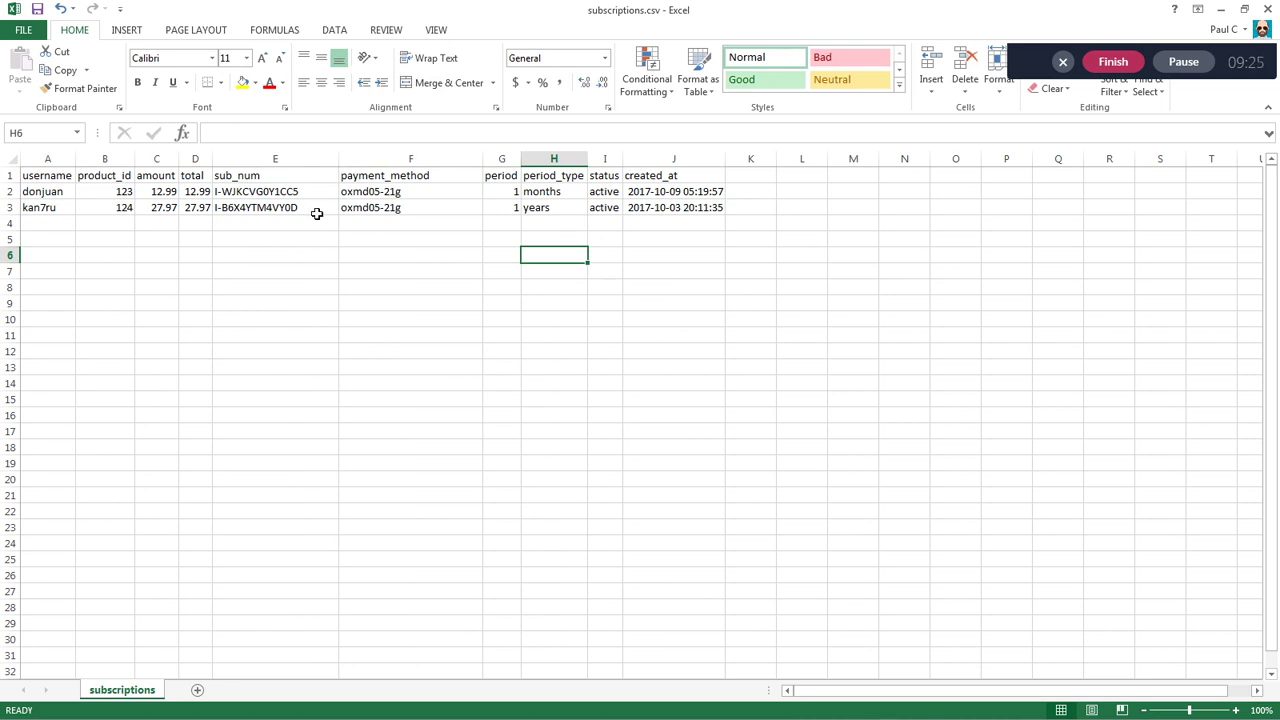
left_click_drag(257, 193, 250, 213)
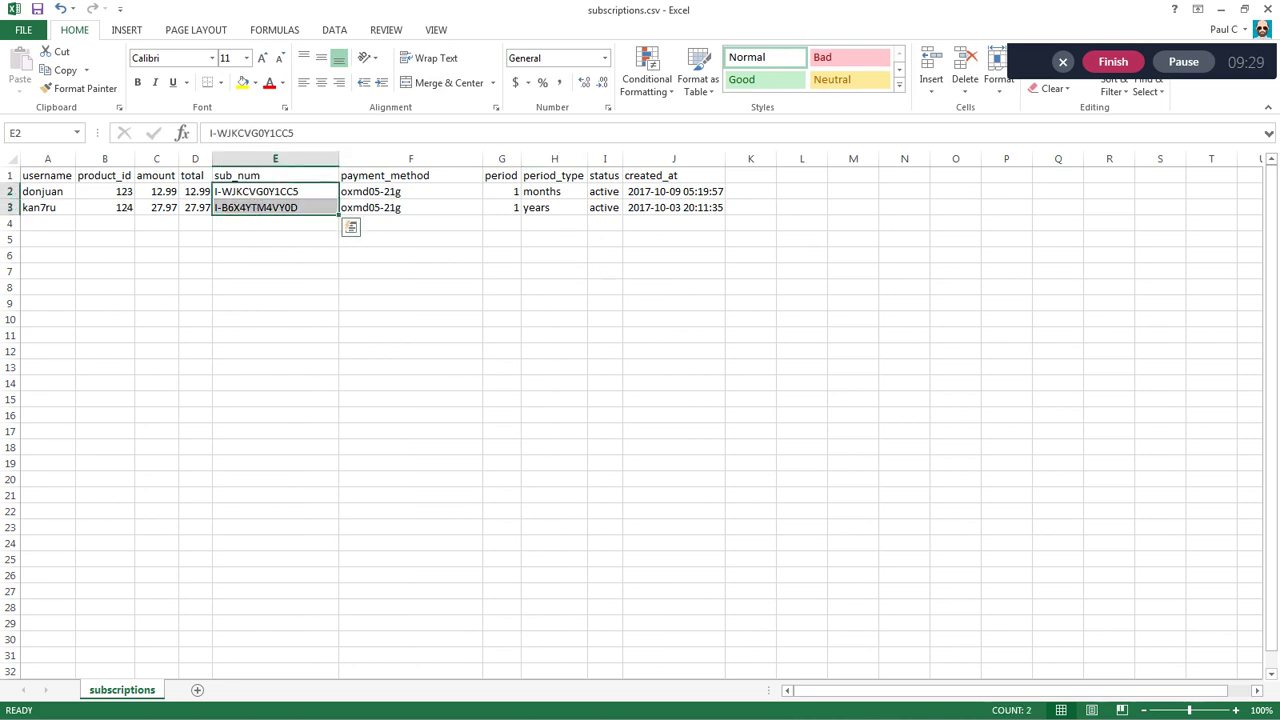
key("ctrl+Tab")
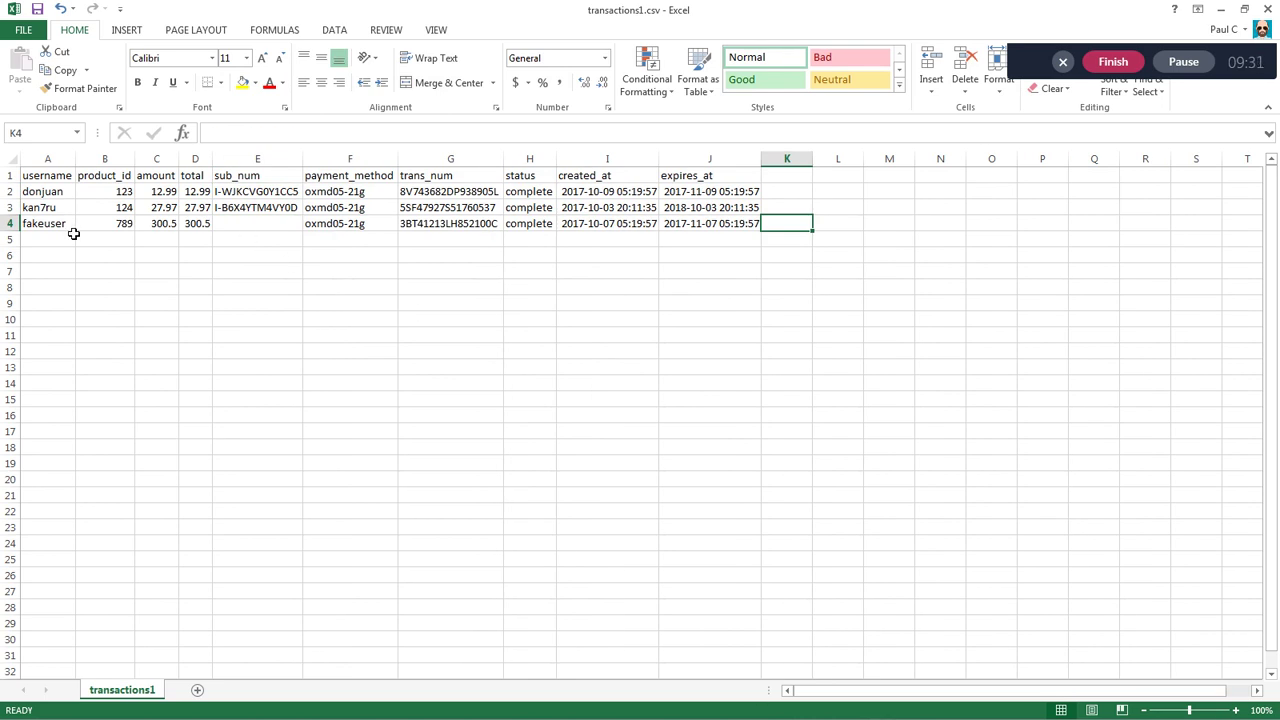
left_click(40, 225)
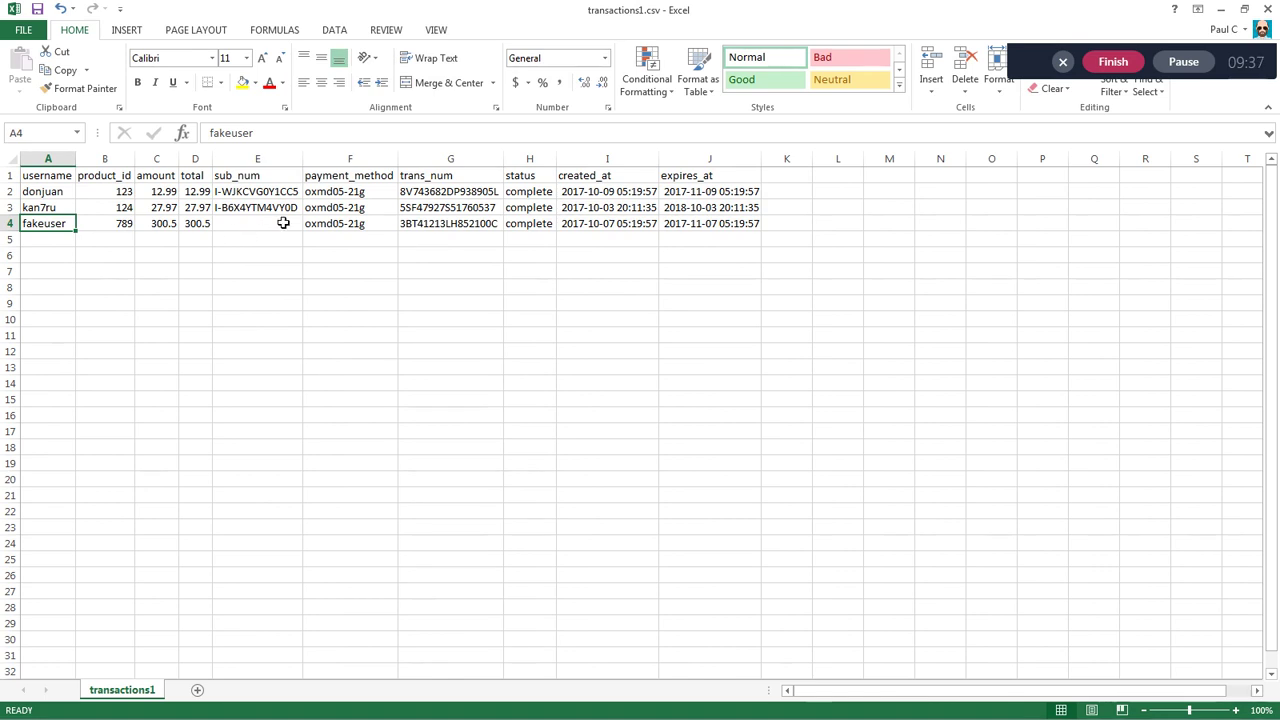
left_click(690, 229)
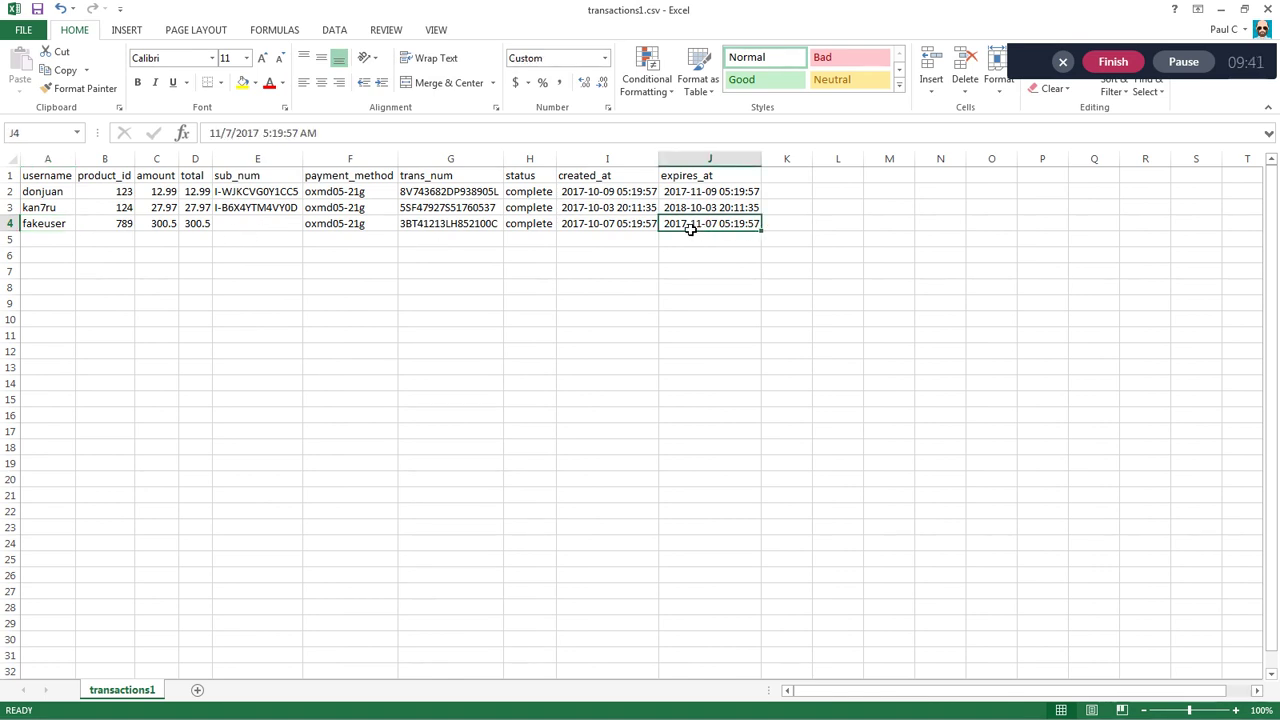
type("0000")
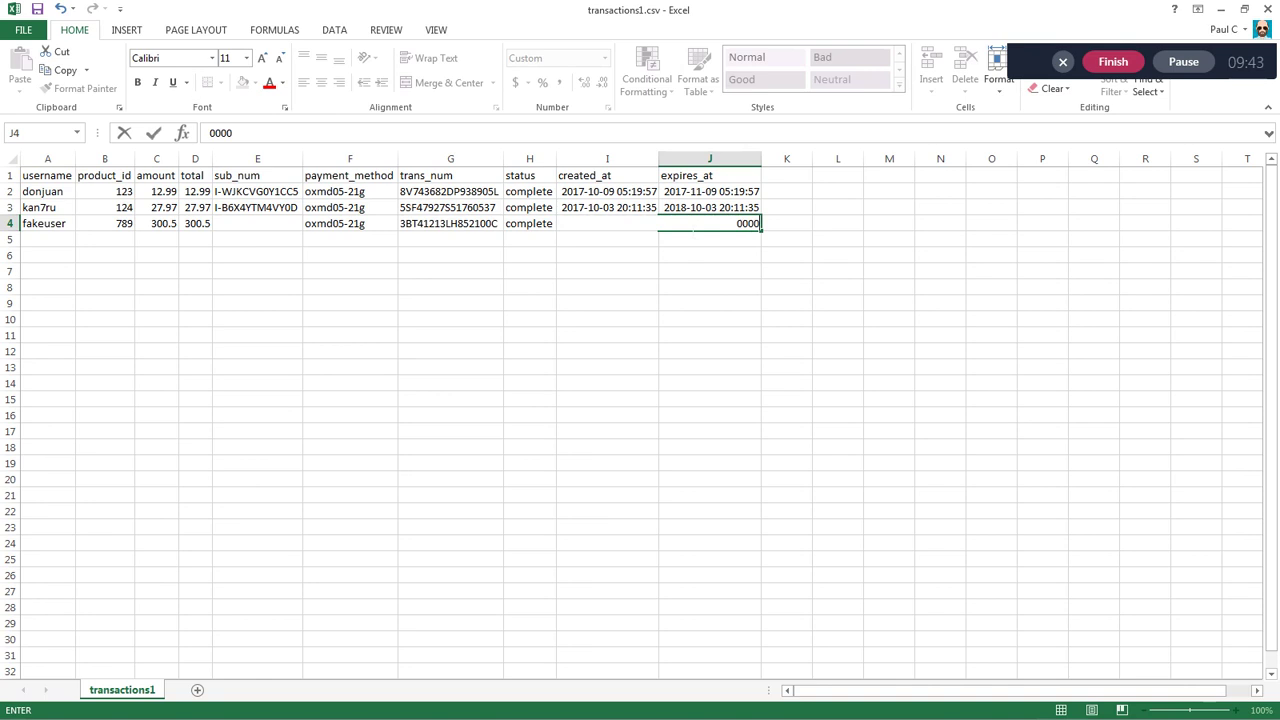
type("-00-00 00:")
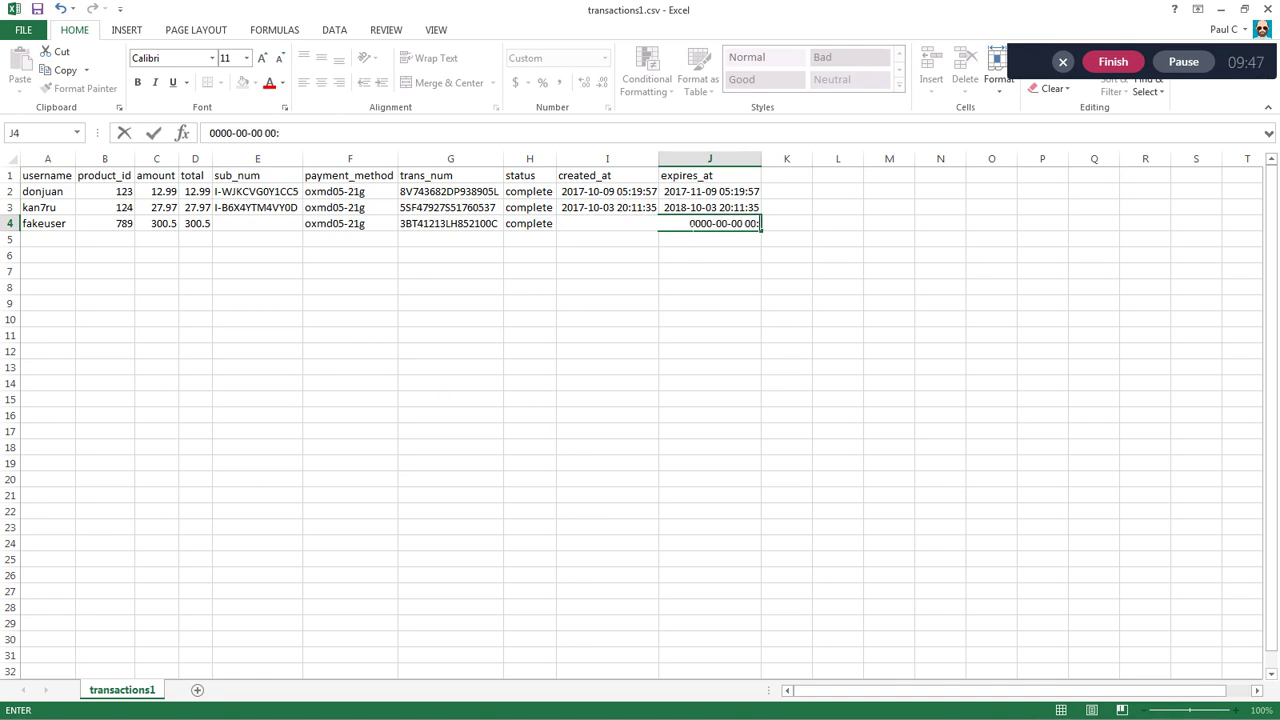
type("00:00")
key("Return")
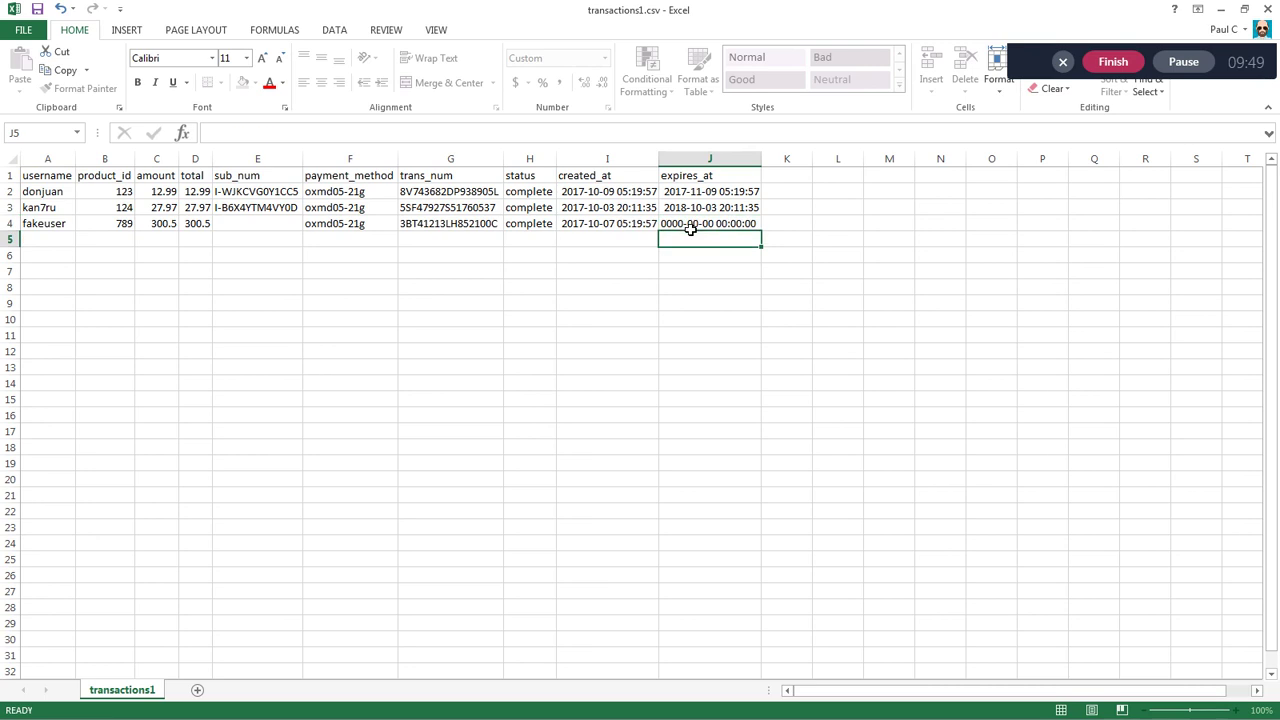
left_click(703, 226)
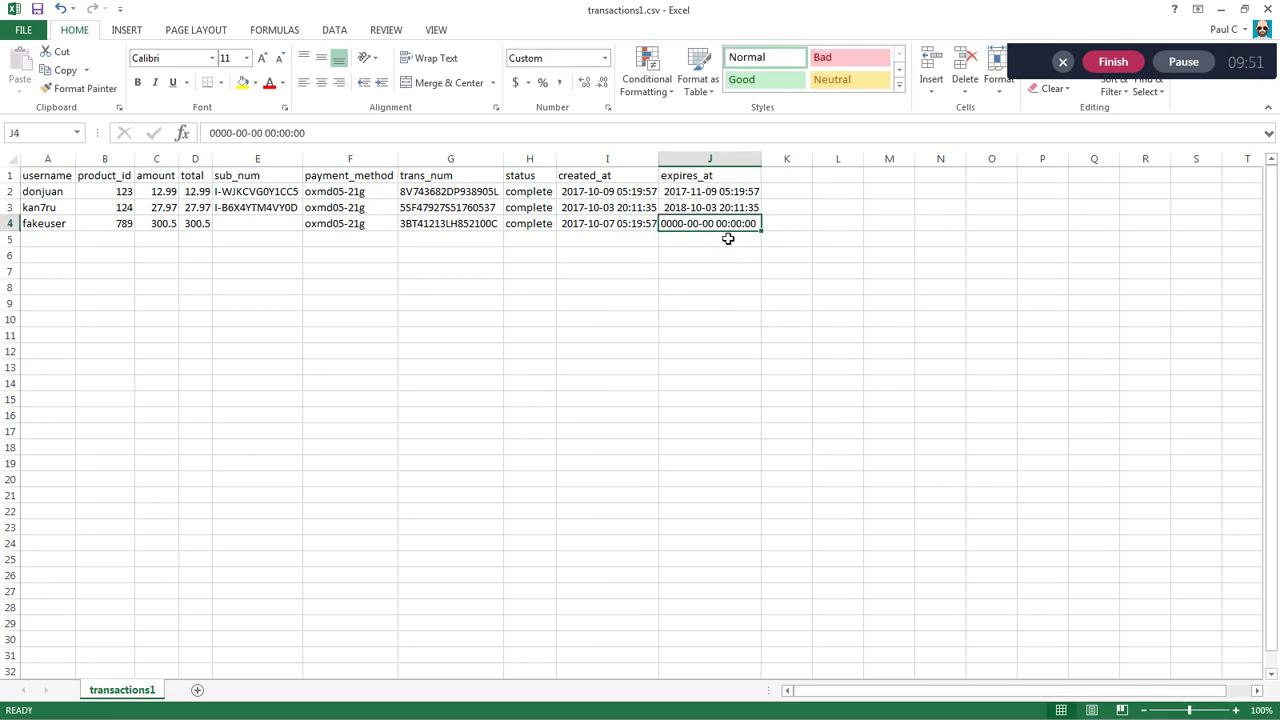
left_click(697, 266)
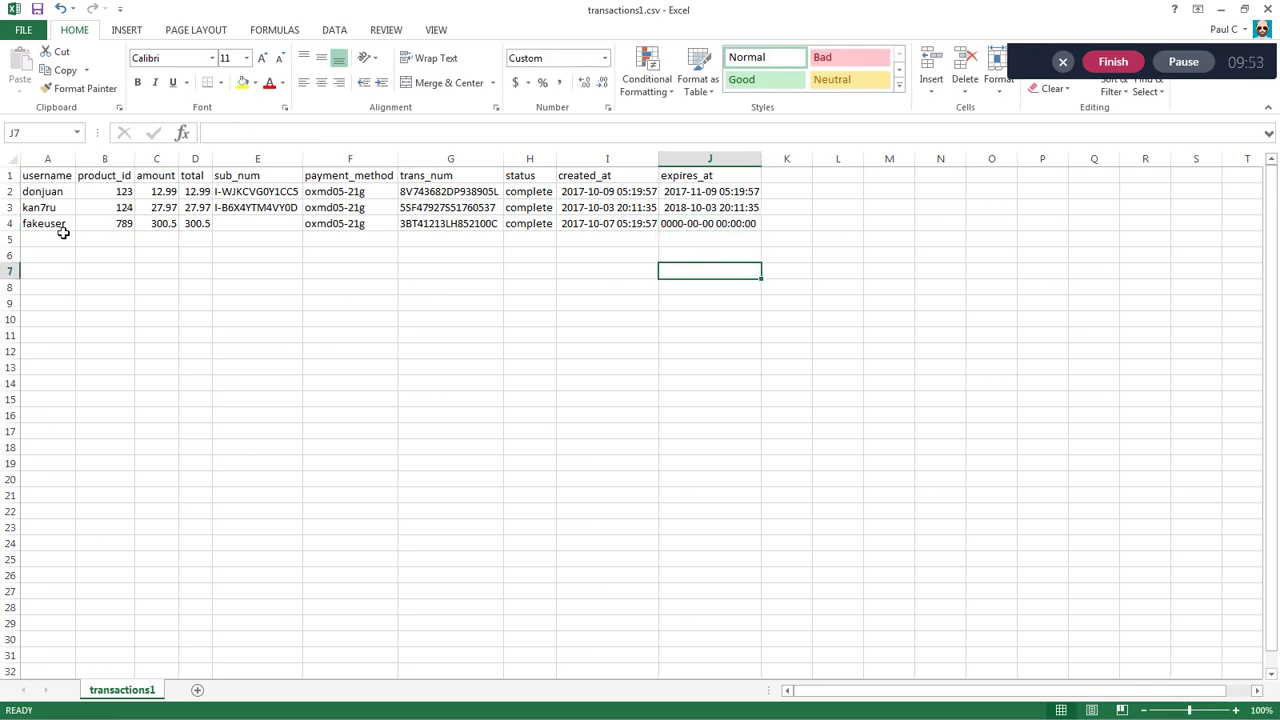
Step: Review the fakeuser row's expires_at, product_id and sub_num cells against the two subscription transactions in rows 2 and 3
left_click(732, 226)
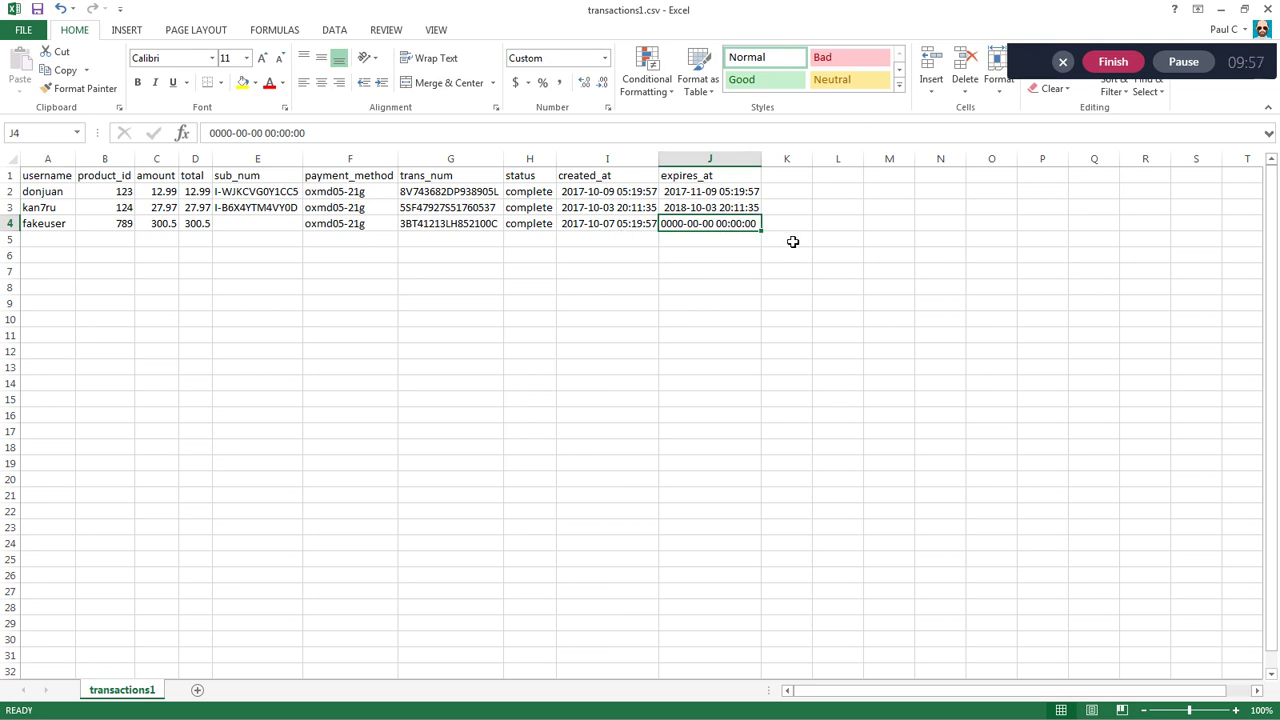
left_click(120, 229)
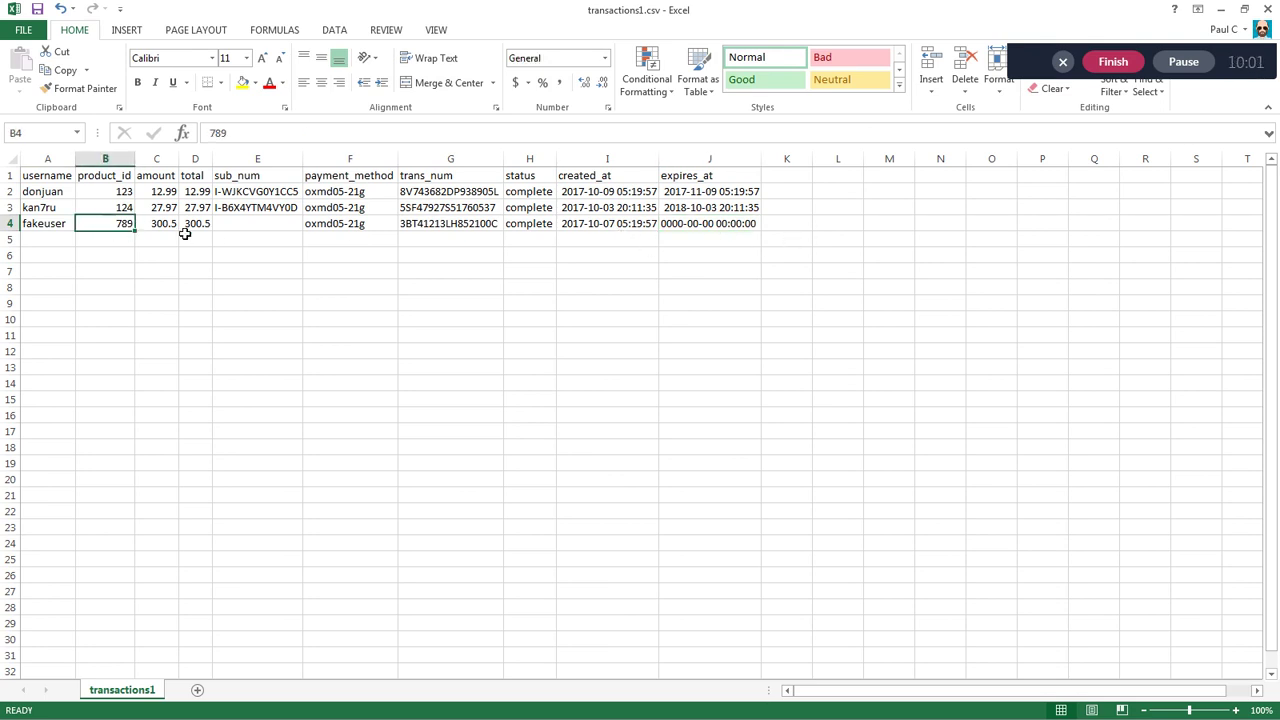
left_click(789, 228)
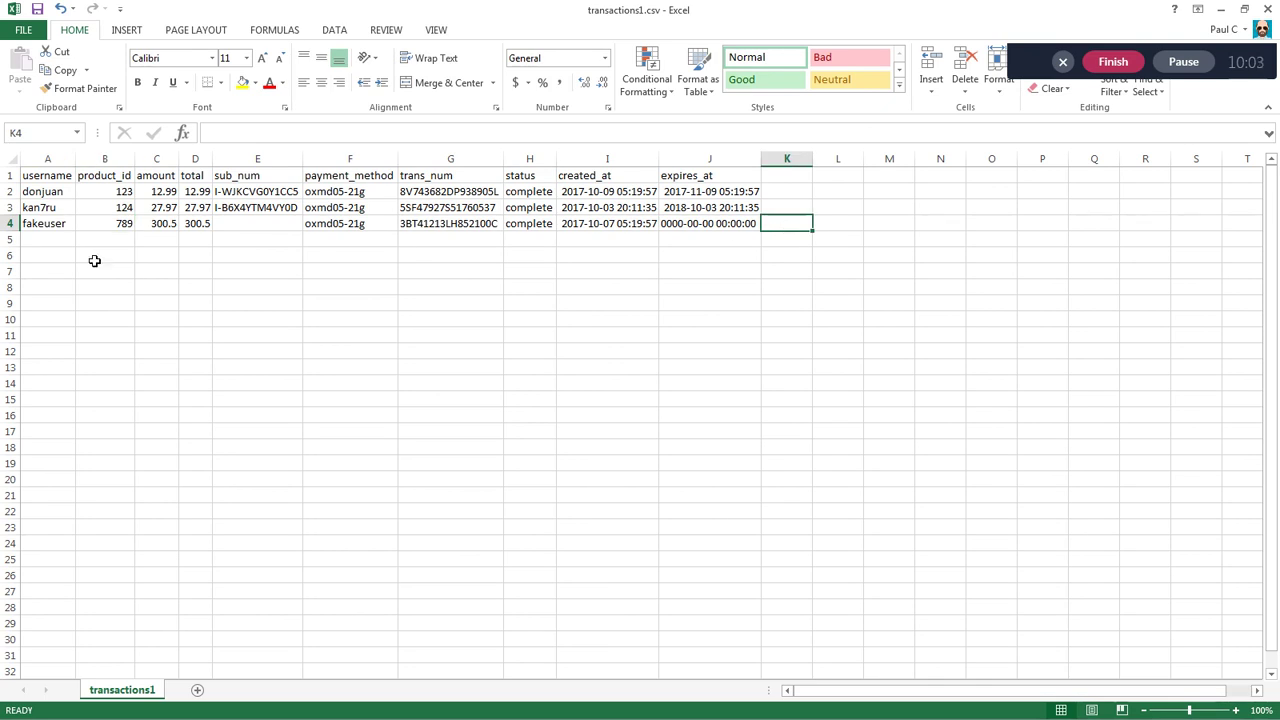
left_click_drag(46, 194, 762, 213)
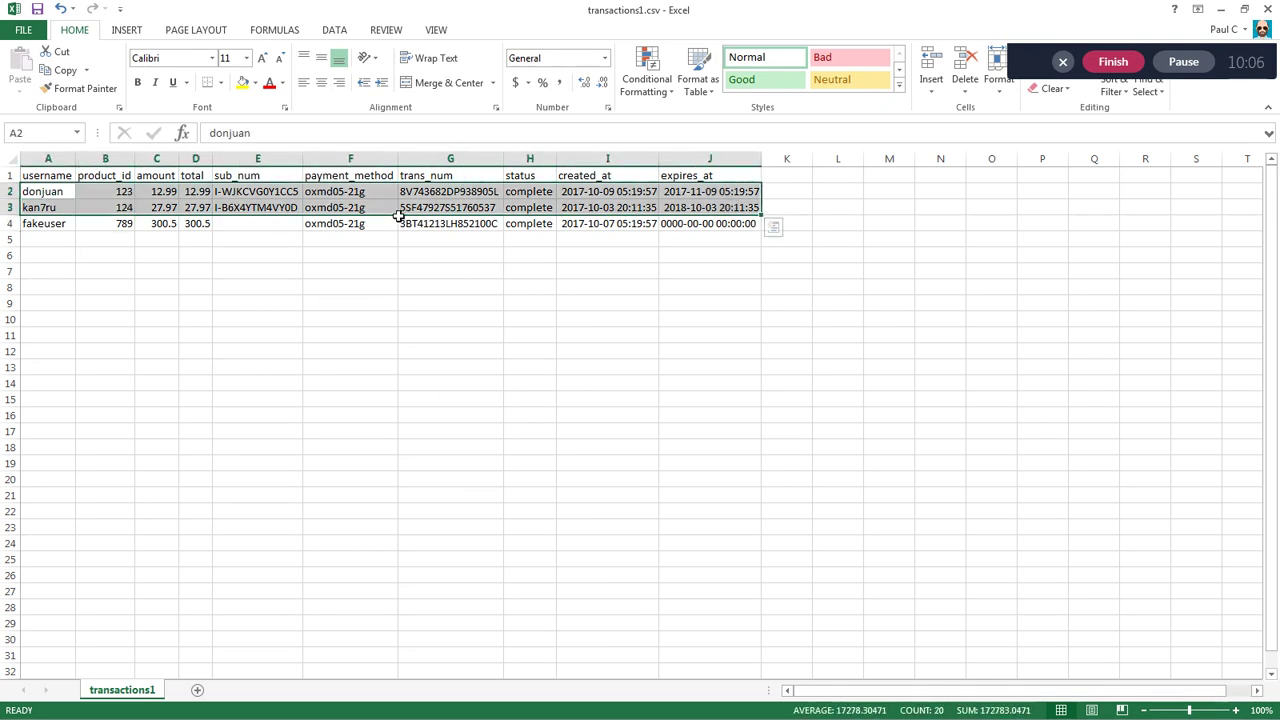
left_click(212, 229)
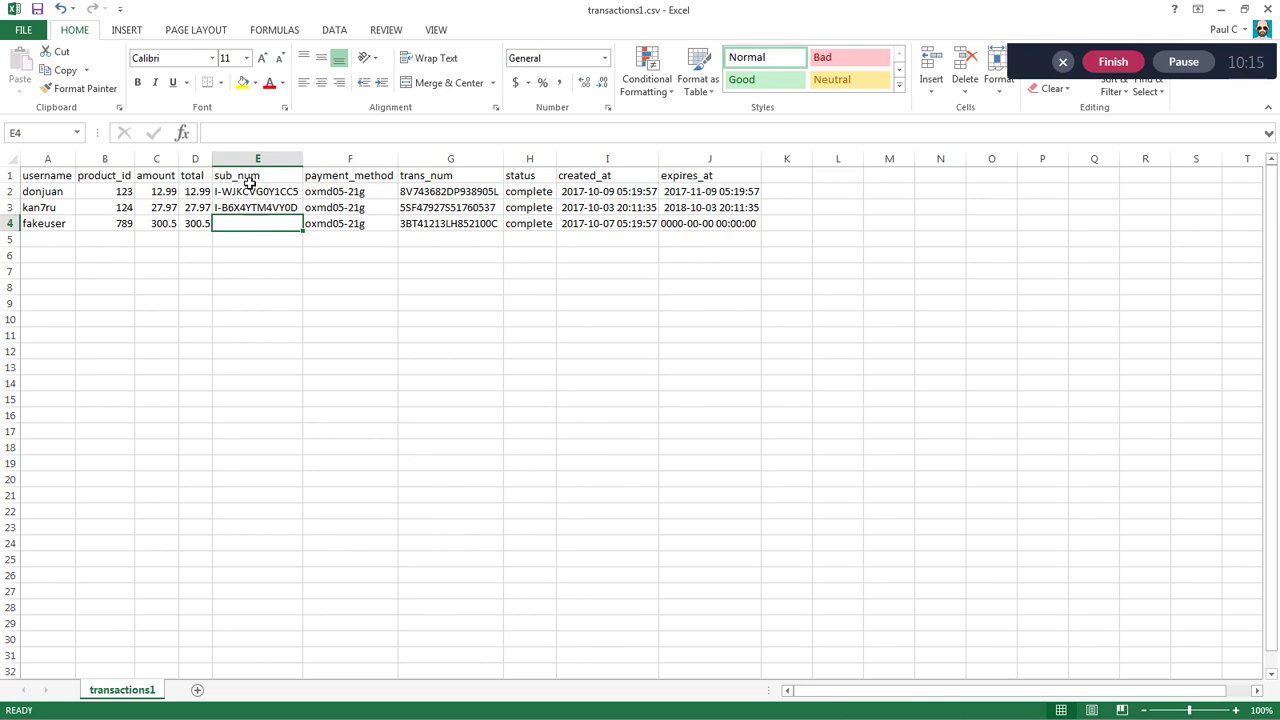
Step: Review the whole fakeuser transaction in row 4, including its sub_num and expires_at cells
key("Return")
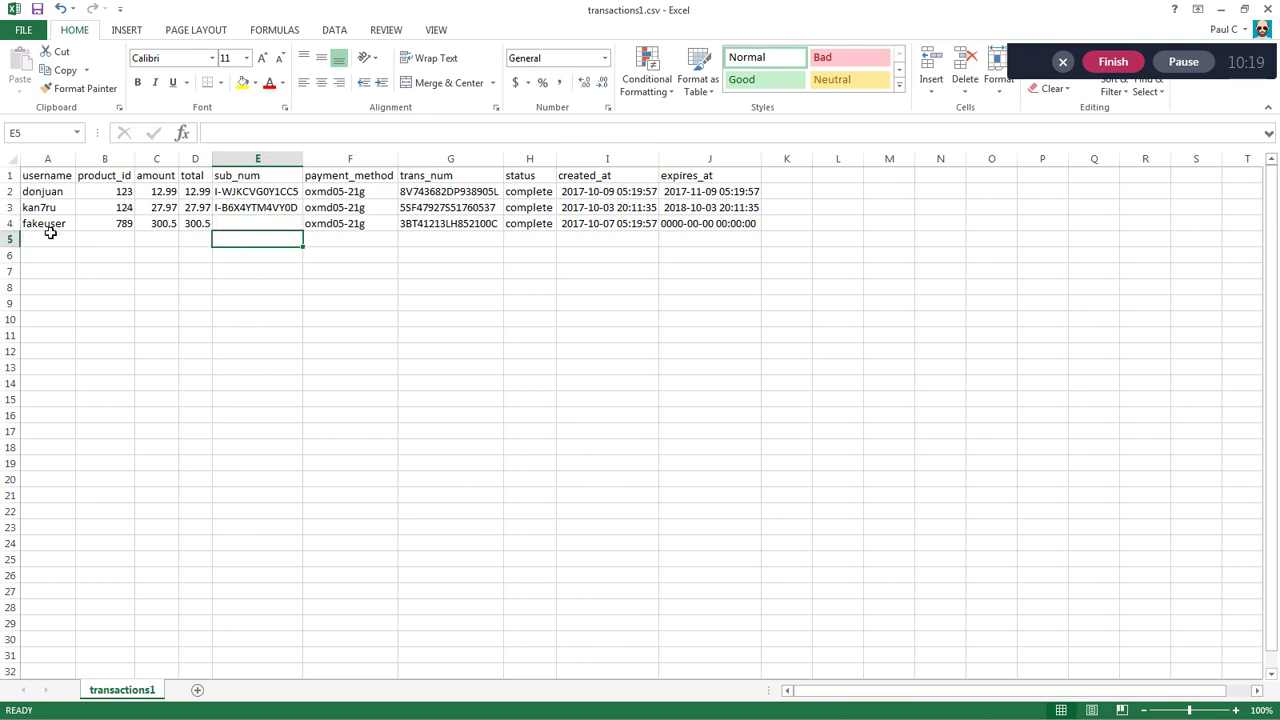
left_click_drag(47, 228, 711, 229)
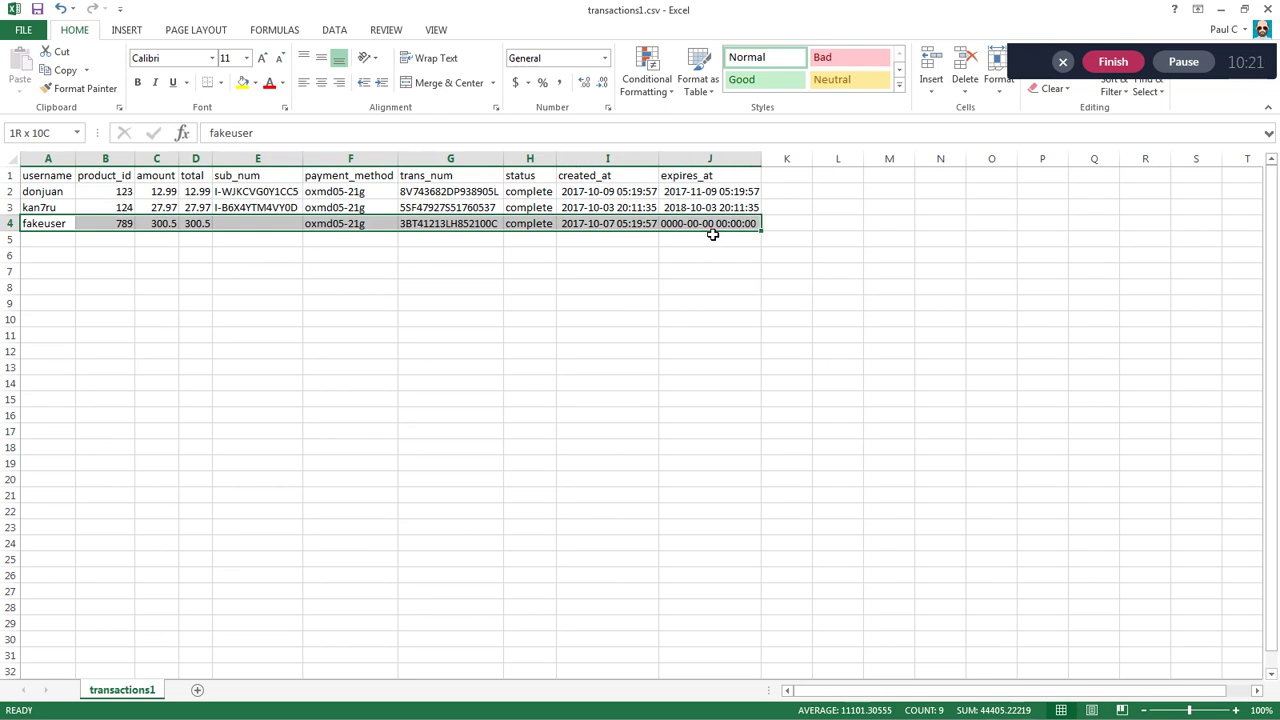
left_click(245, 229)
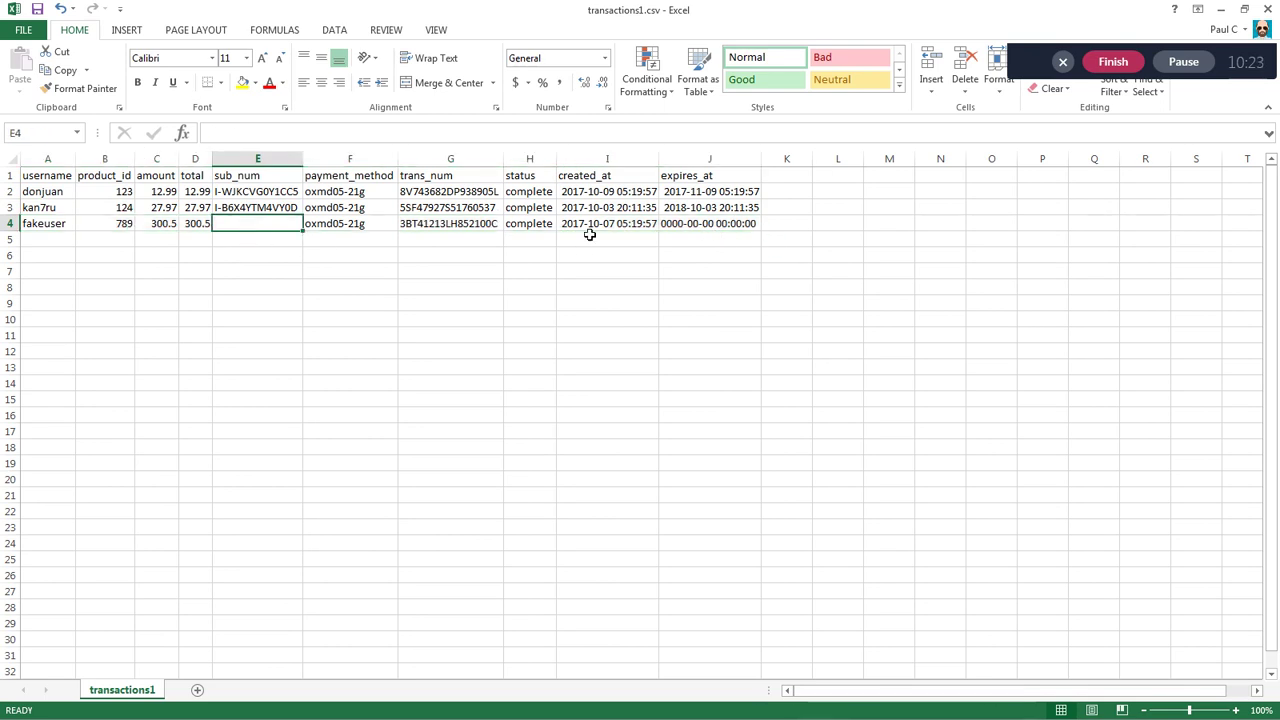
left_click(697, 230)
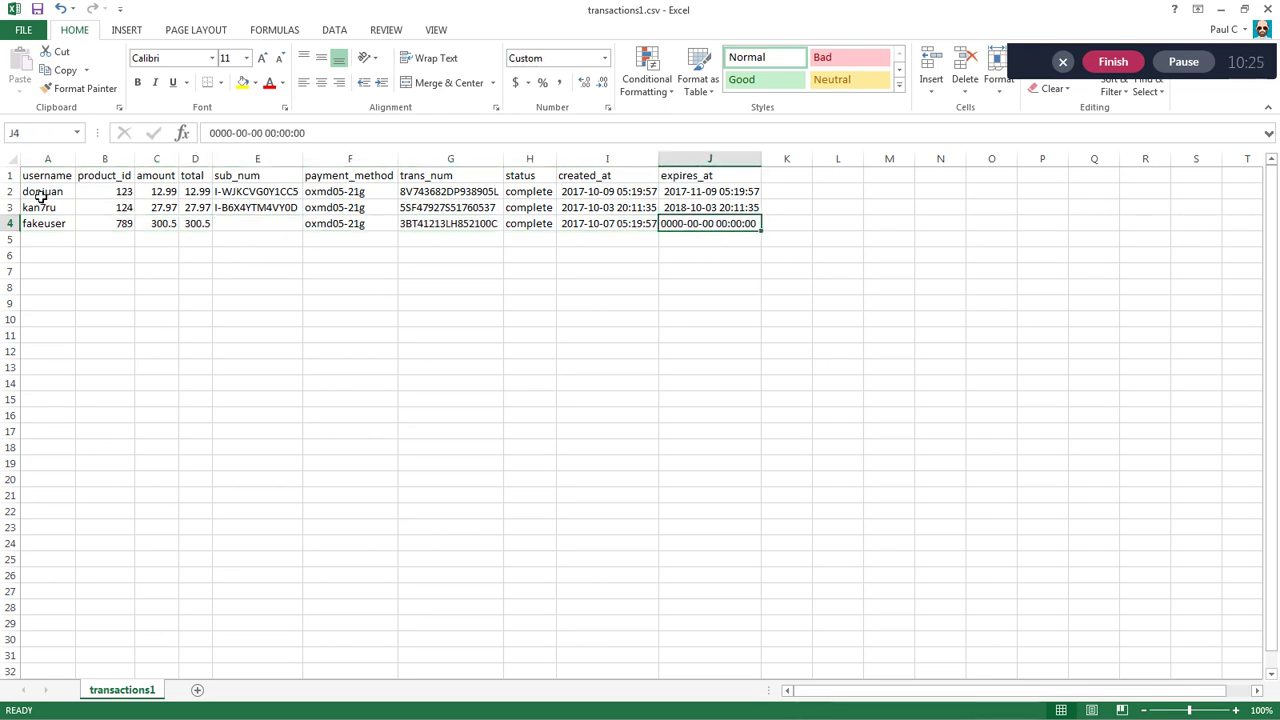
Step: Examine the two subscription transactions in rows 2 and 3 and compare their expires_at dates
left_click_drag(41, 197, 685, 207)
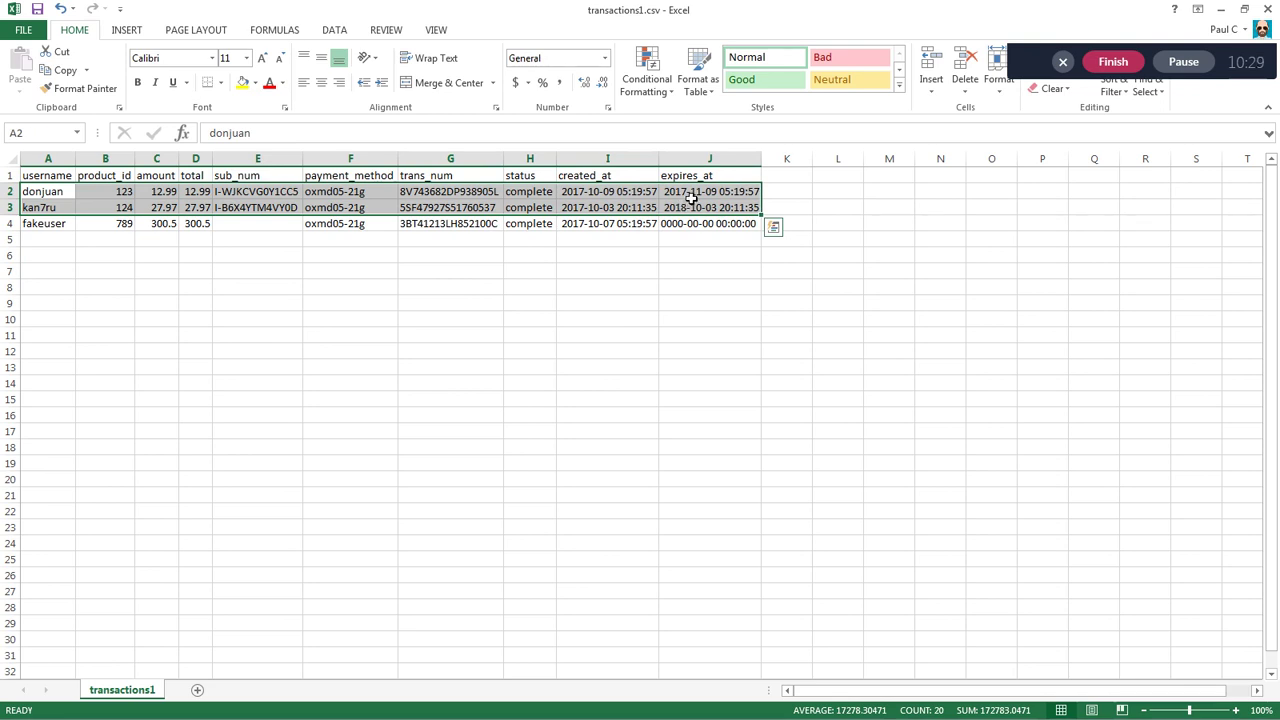
left_click(691, 196)
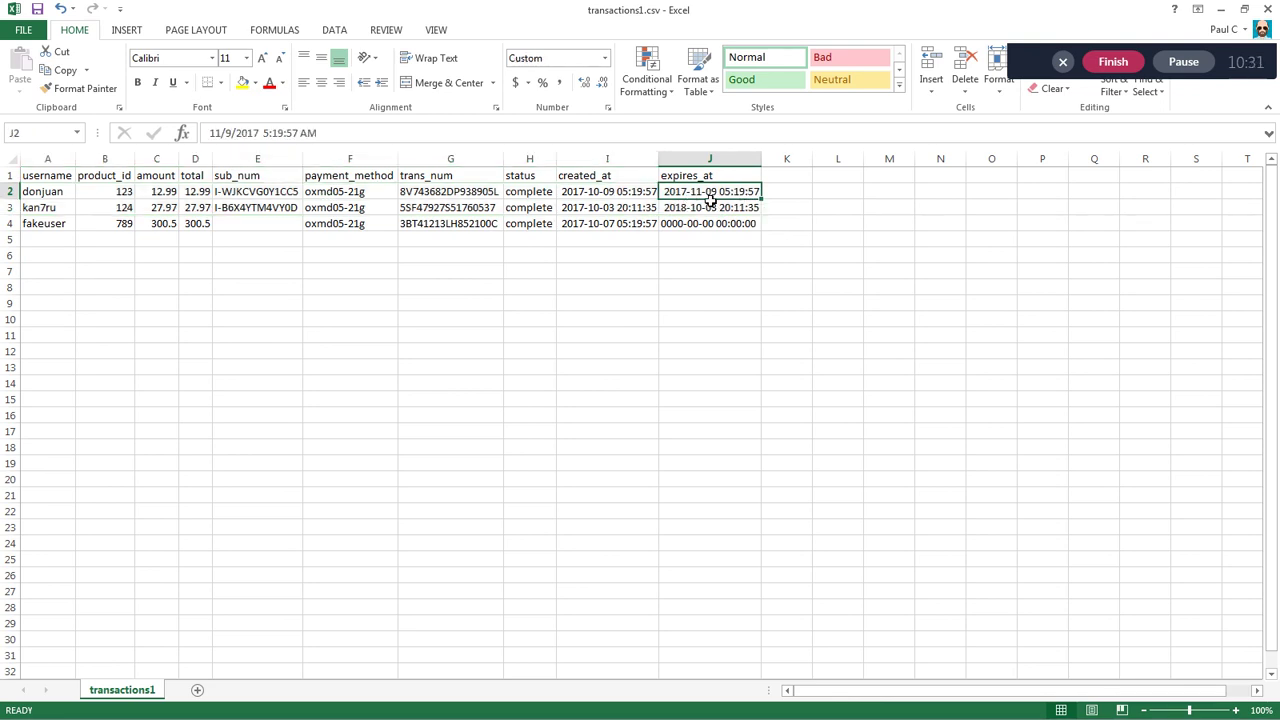
left_click(700, 206)
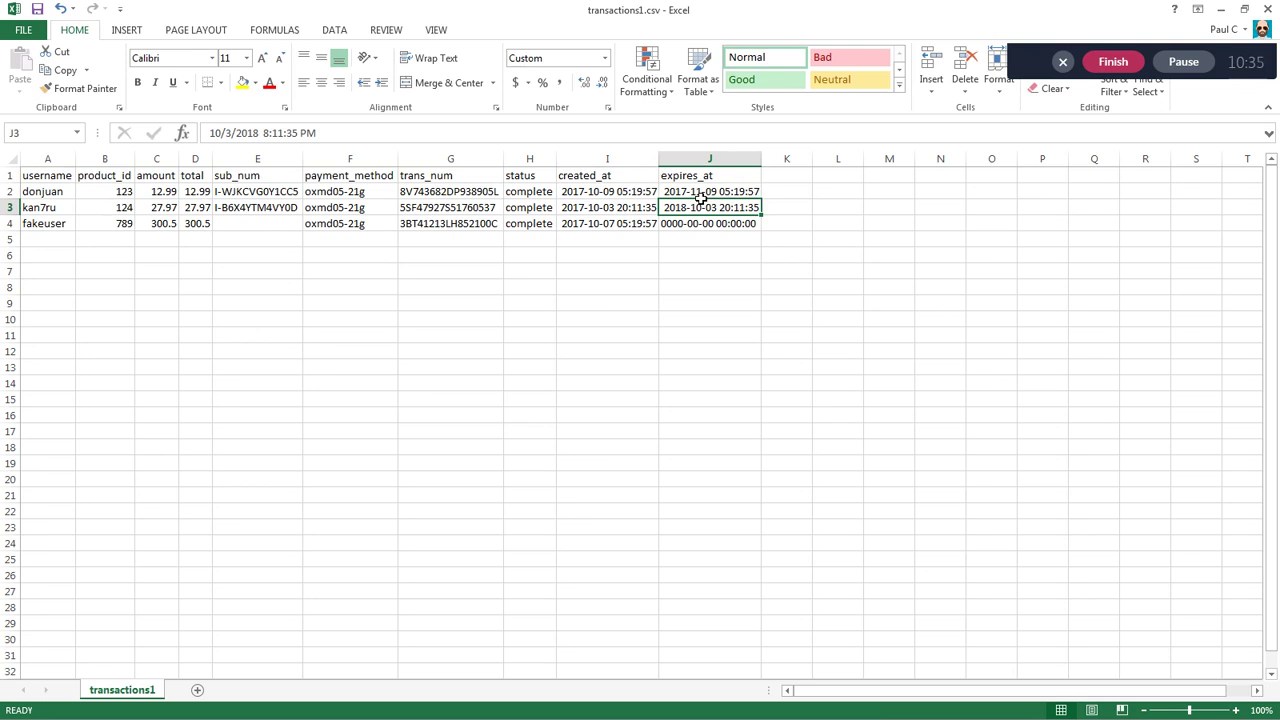
left_click(702, 197)
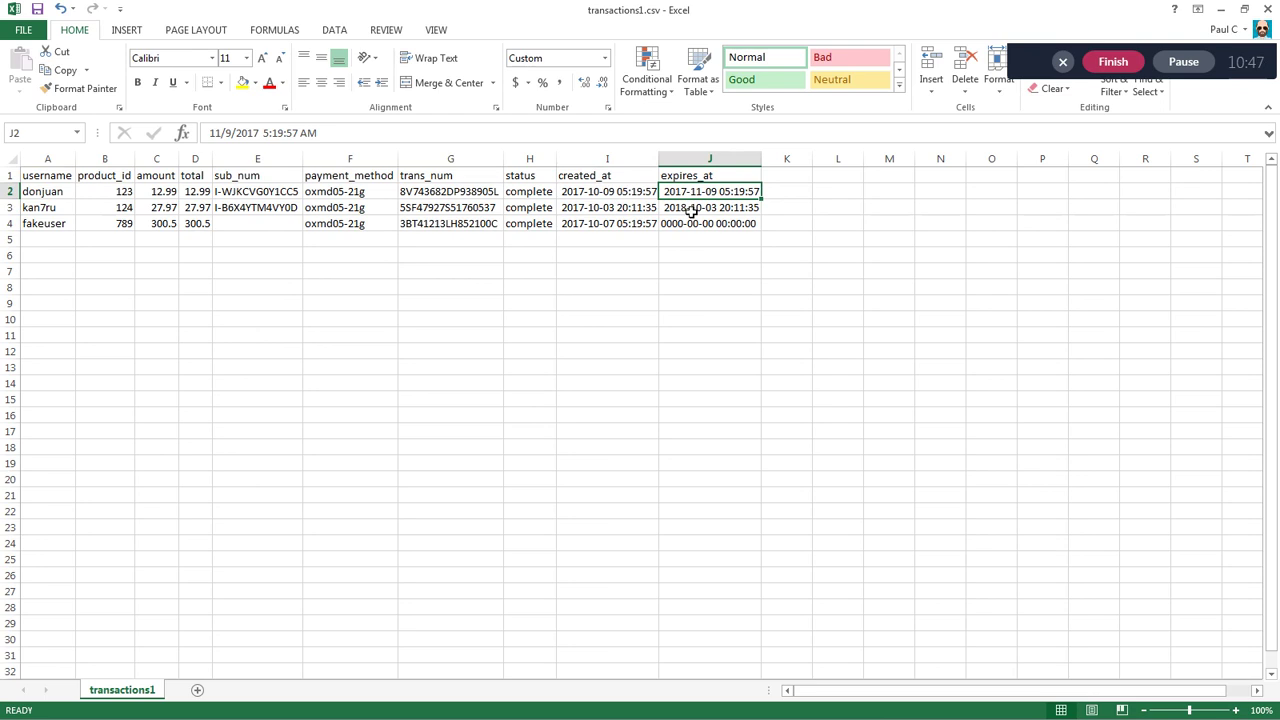
left_click(976, 388)
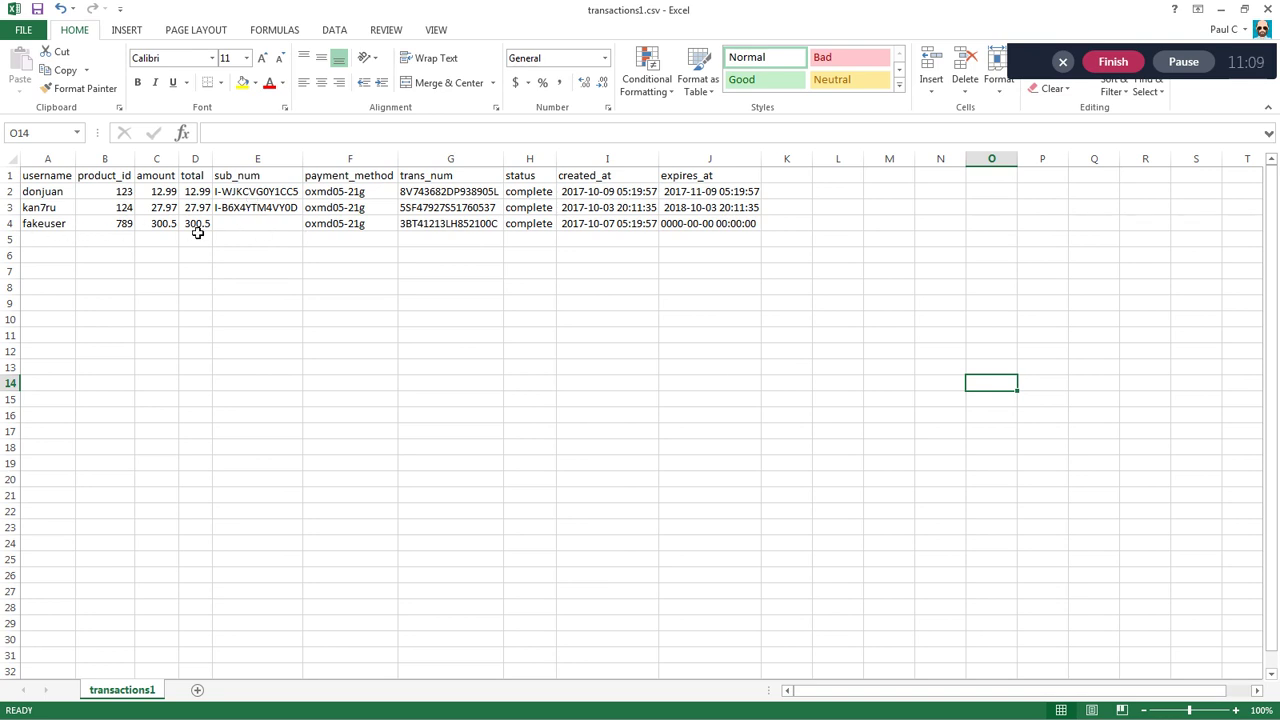
Step: Recheck the fakeuser row's sub_num and expires_at cells, and review the usernames of all three transactions
left_click(237, 232)
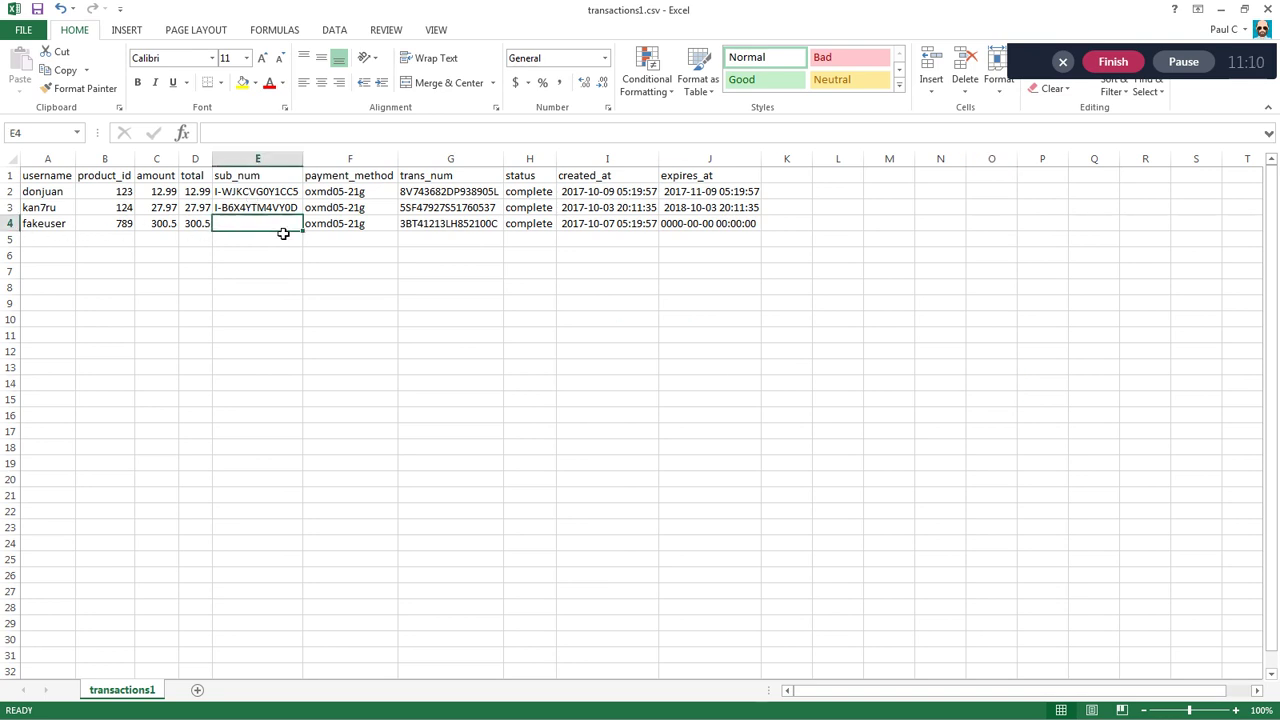
left_click(697, 229)
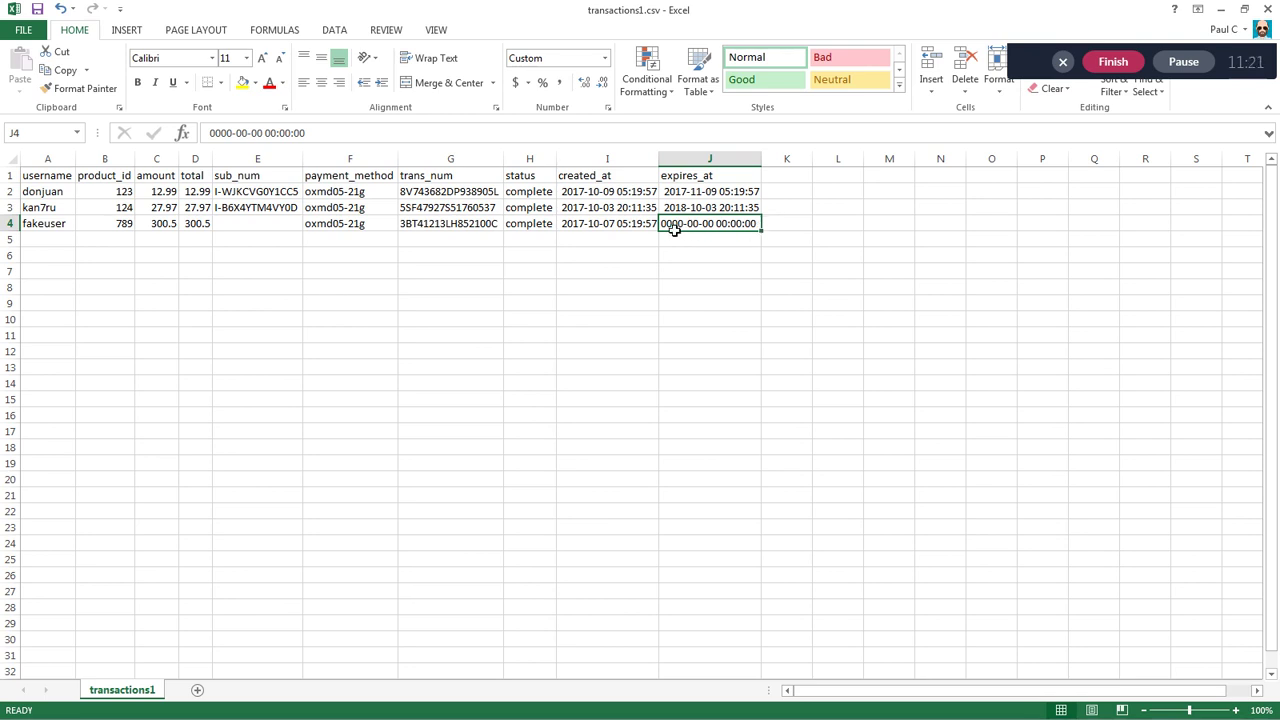
left_click(258, 231)
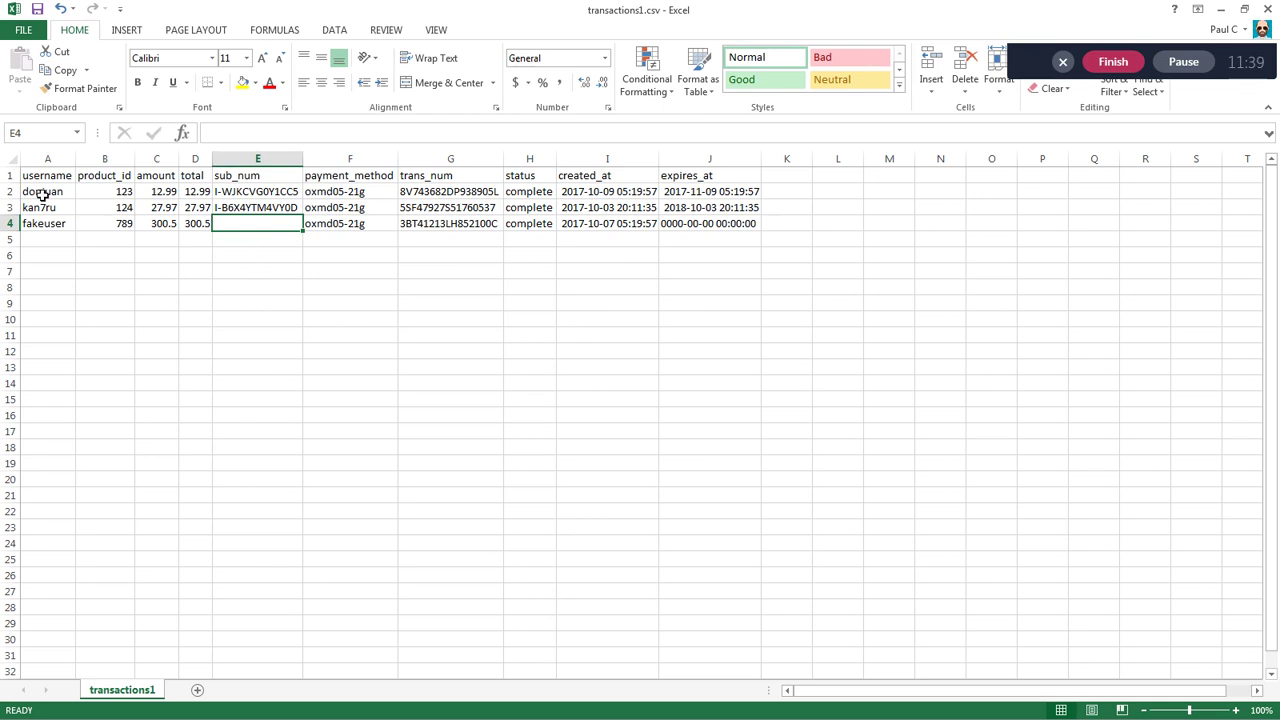
left_click_drag(46, 197, 46, 226)
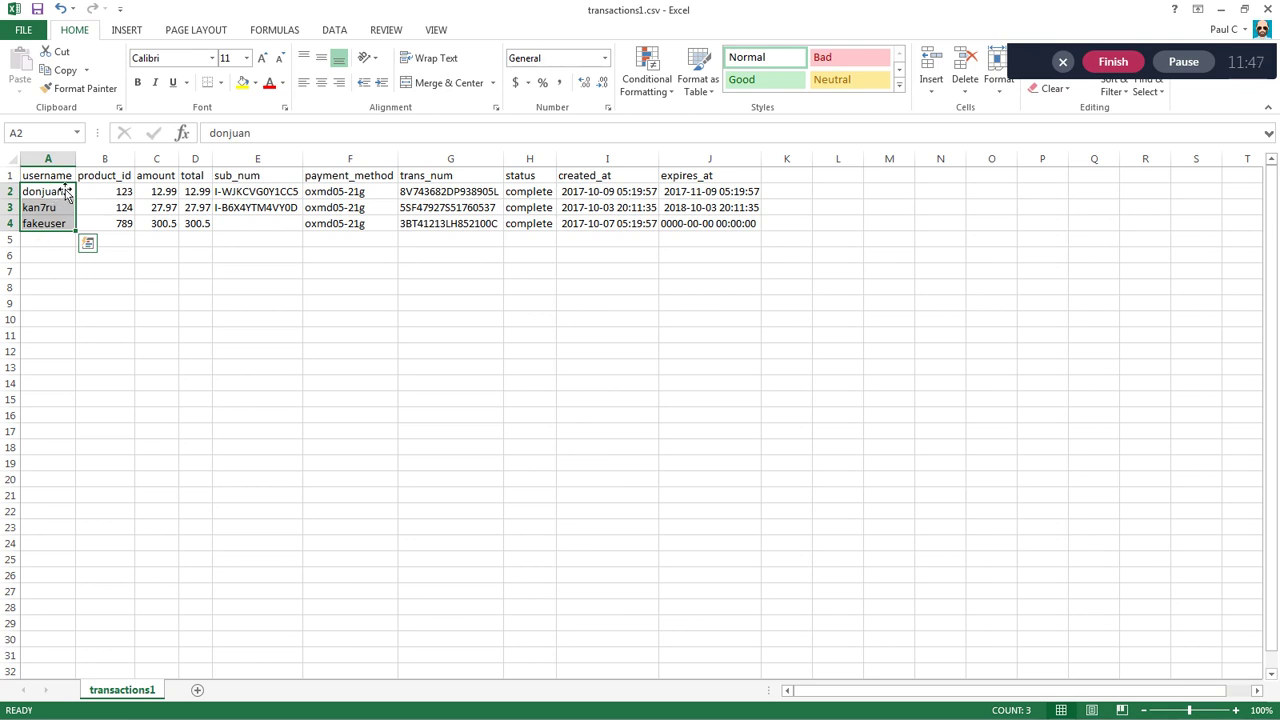
left_click(240, 241)
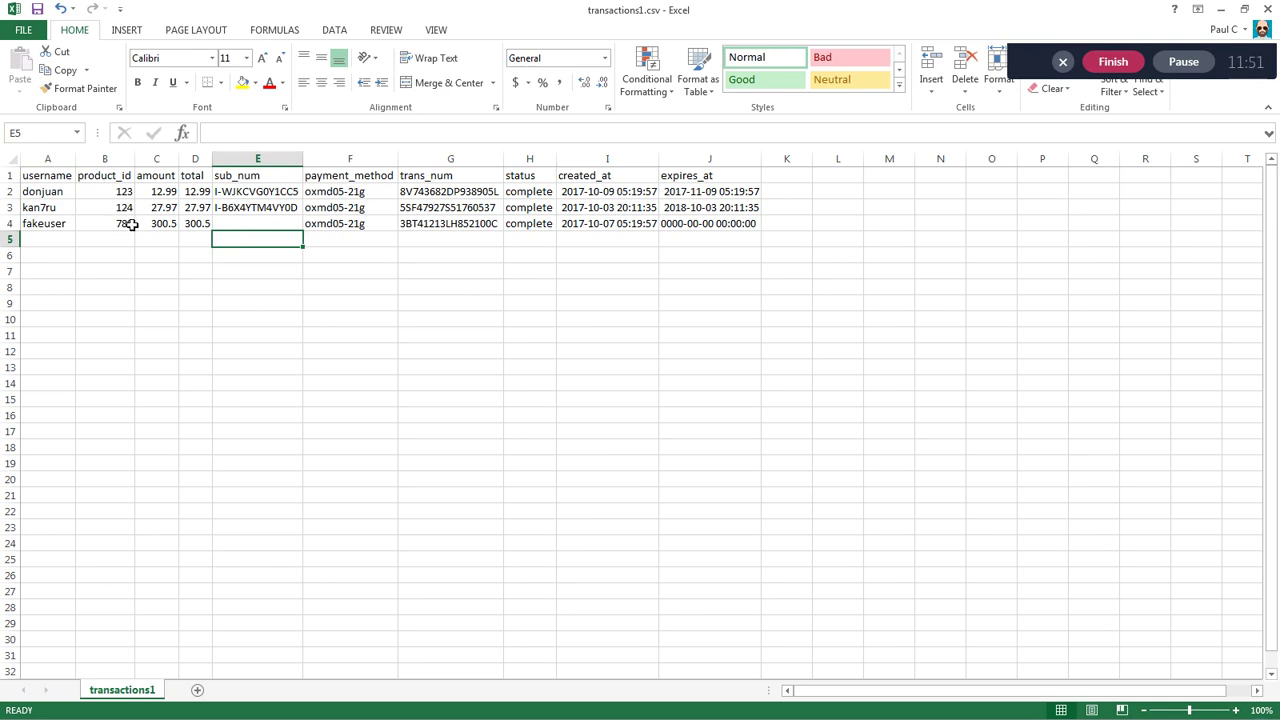
left_click_drag(43, 193, 46, 231)
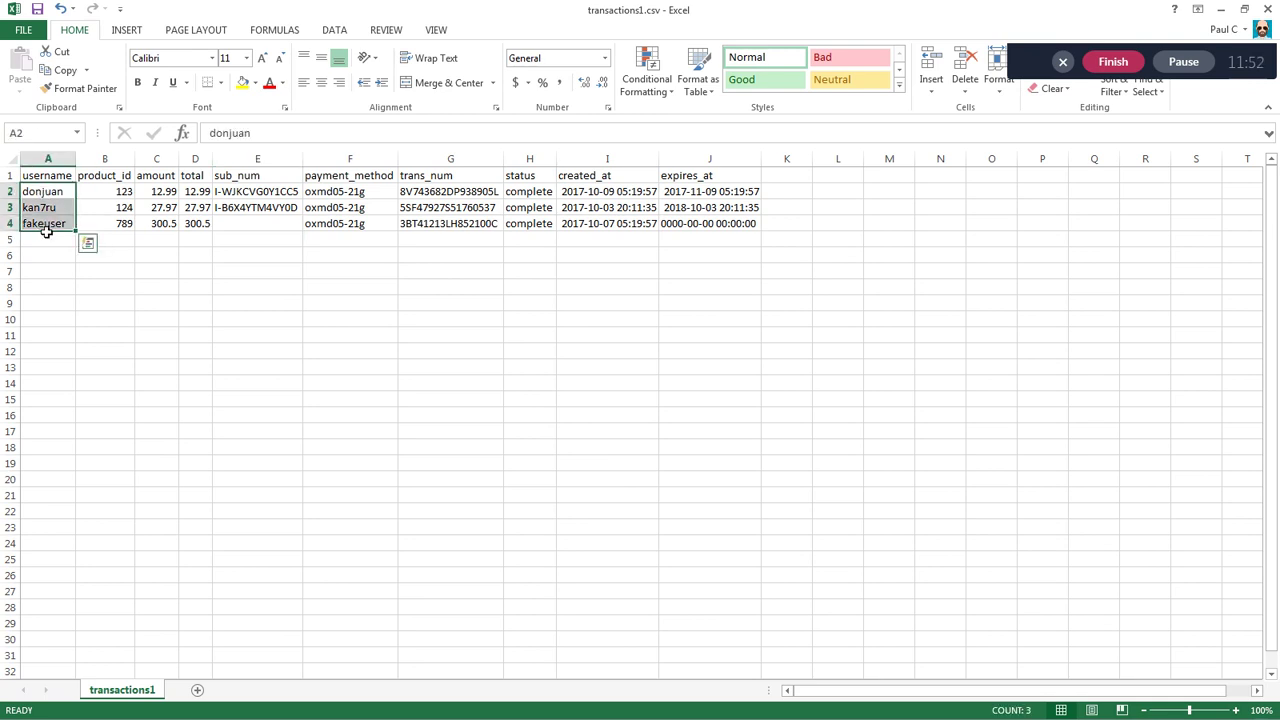
left_click(262, 274)
Step: Check the first sub_num in subscriptions.csv, and return to transactions1.csv to review all three transaction rows
key("alt+Tab")
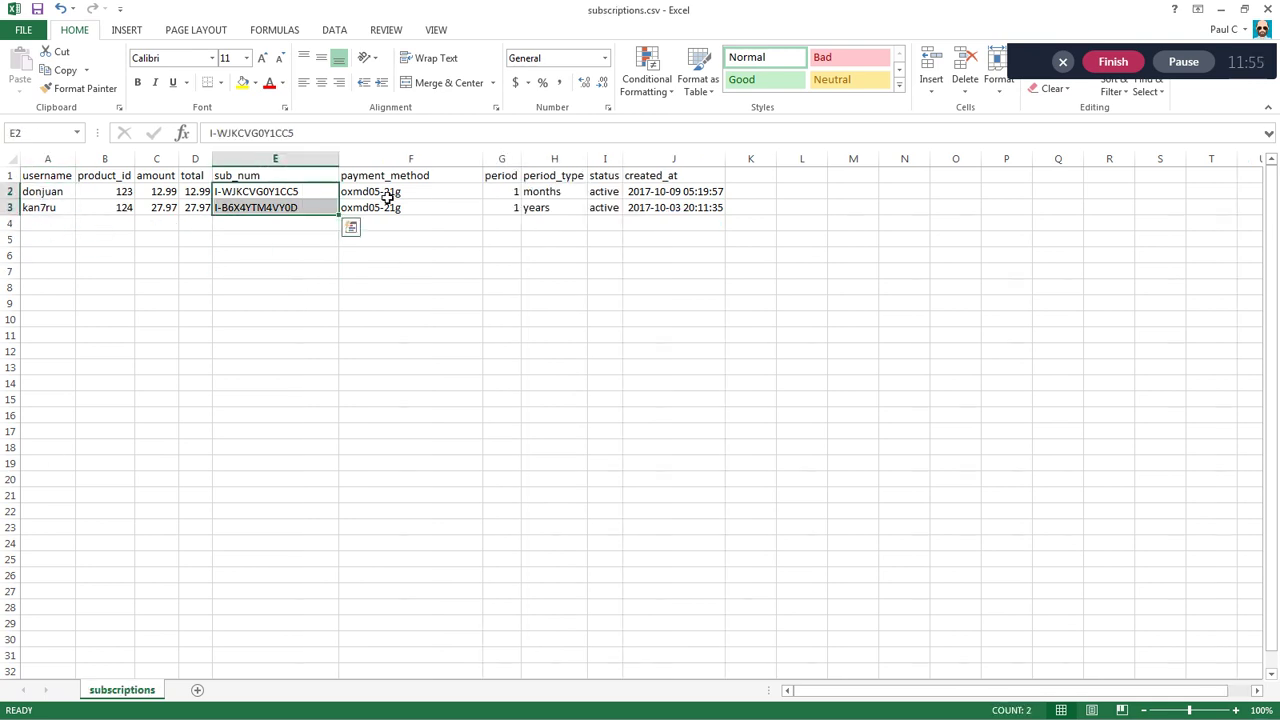
left_click(247, 195)
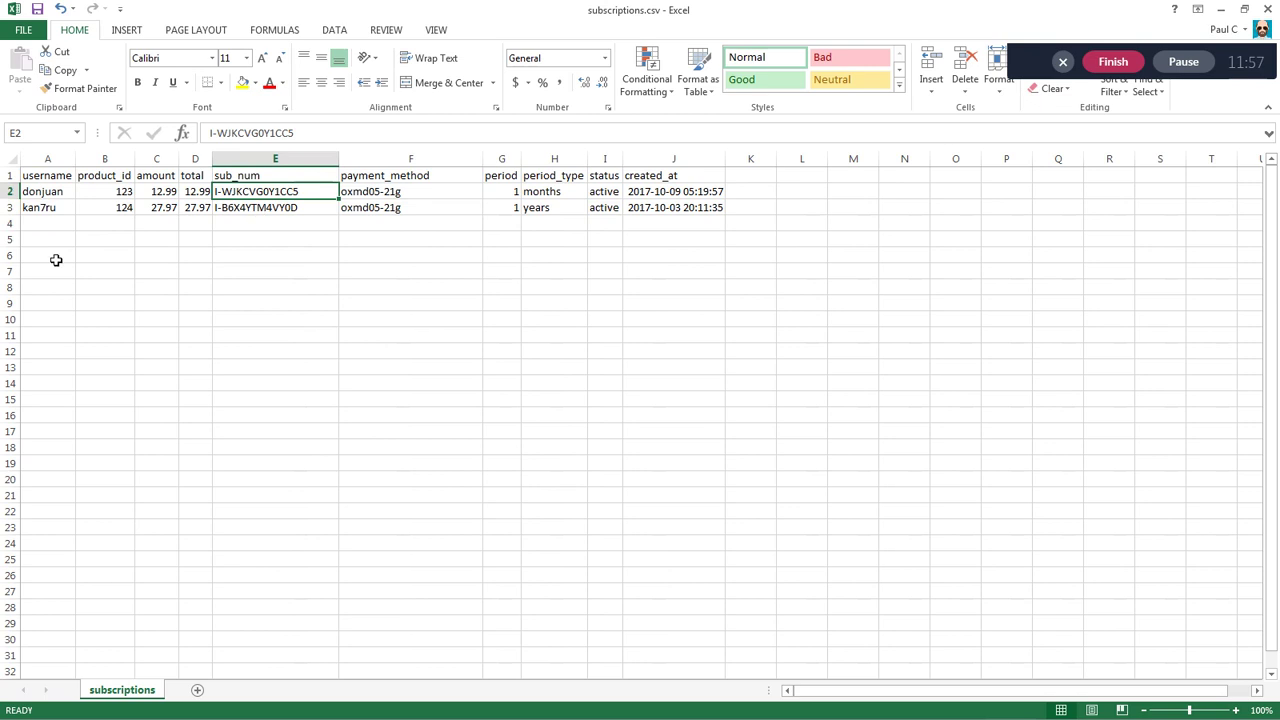
key("alt+Tab")
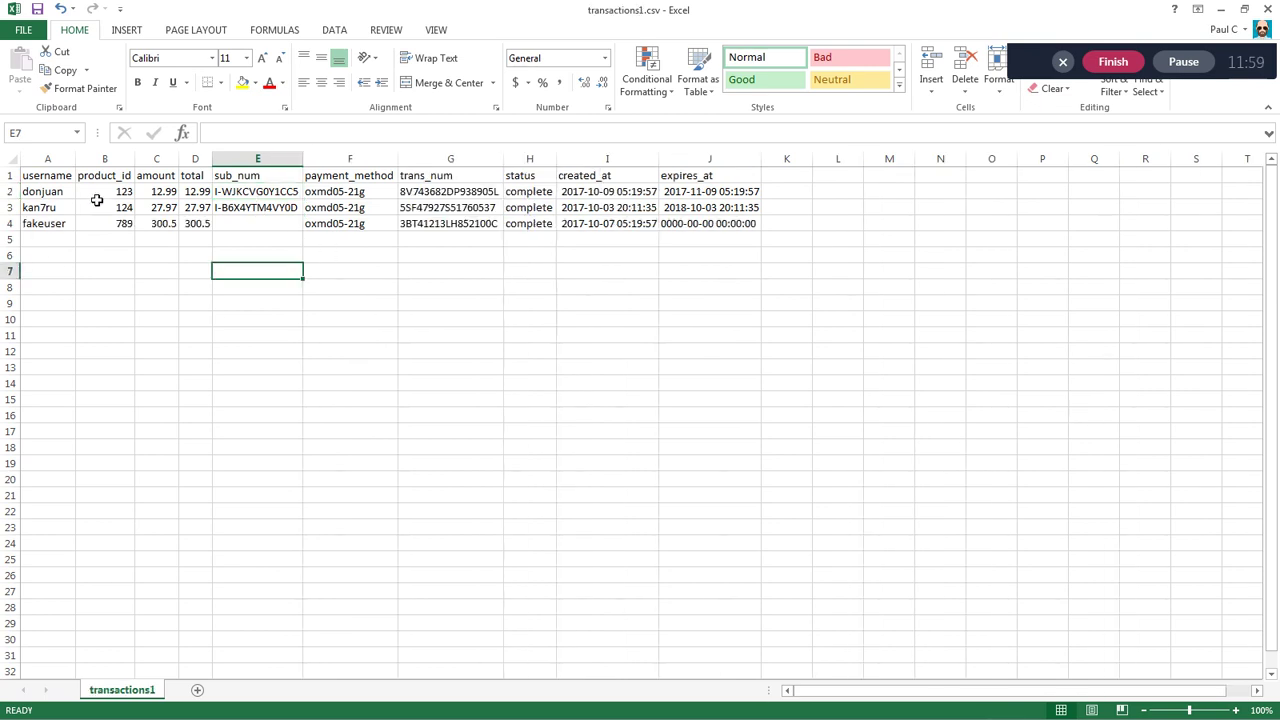
left_click_drag(44, 197, 700, 223)
left_click(455, 273)
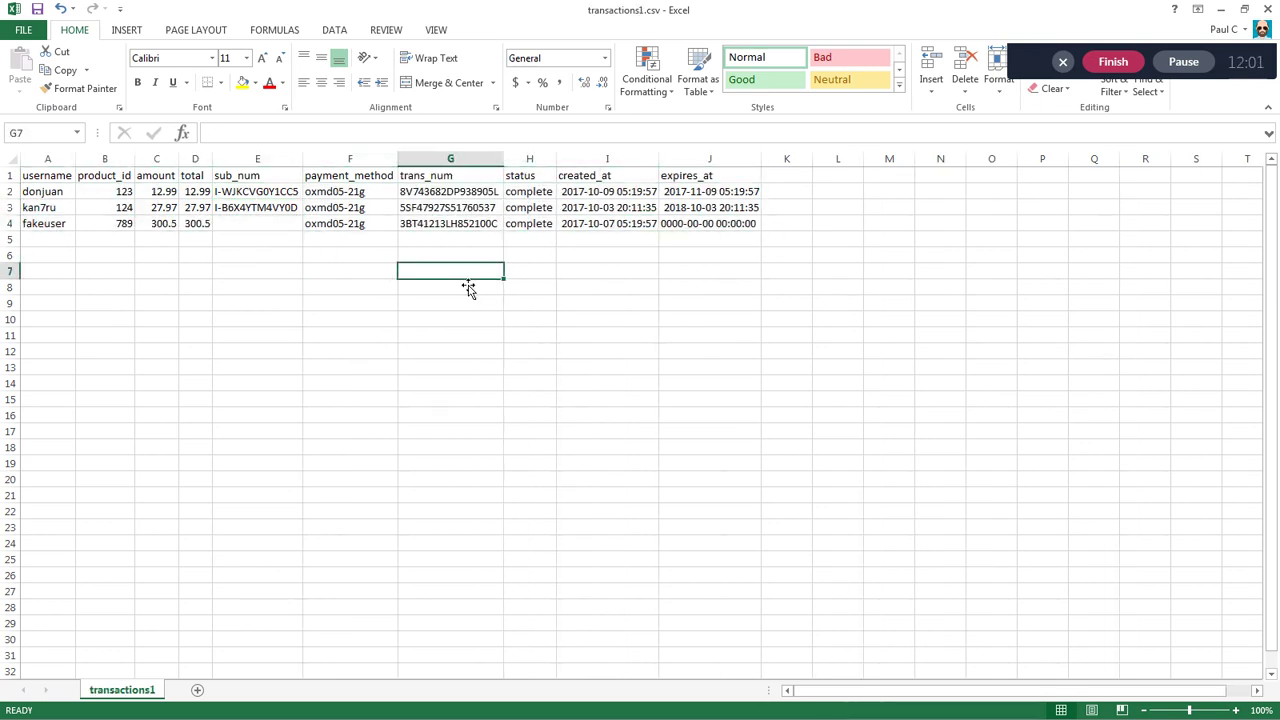